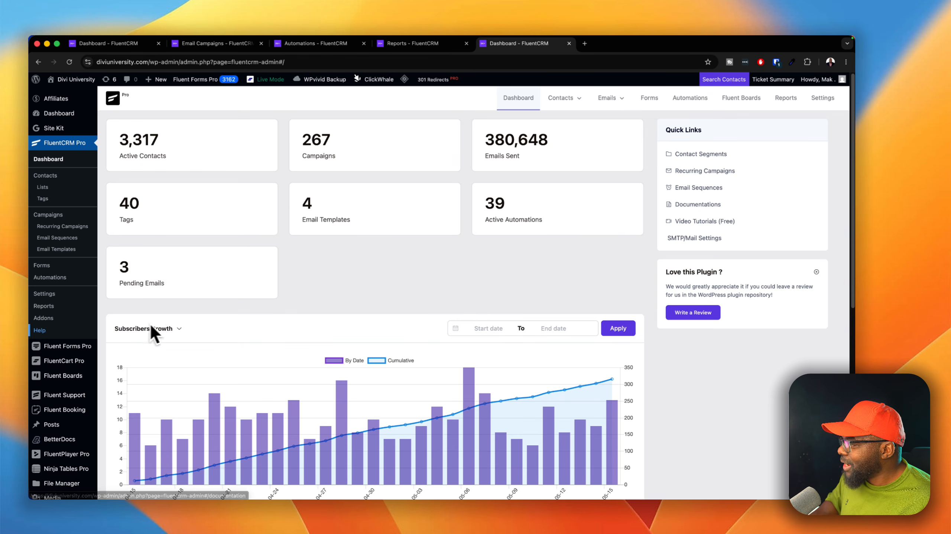
Open the list of installed plugins in the WordPress admin
mouse_move(77, 364)
scroll(77, 364, "down", 8)
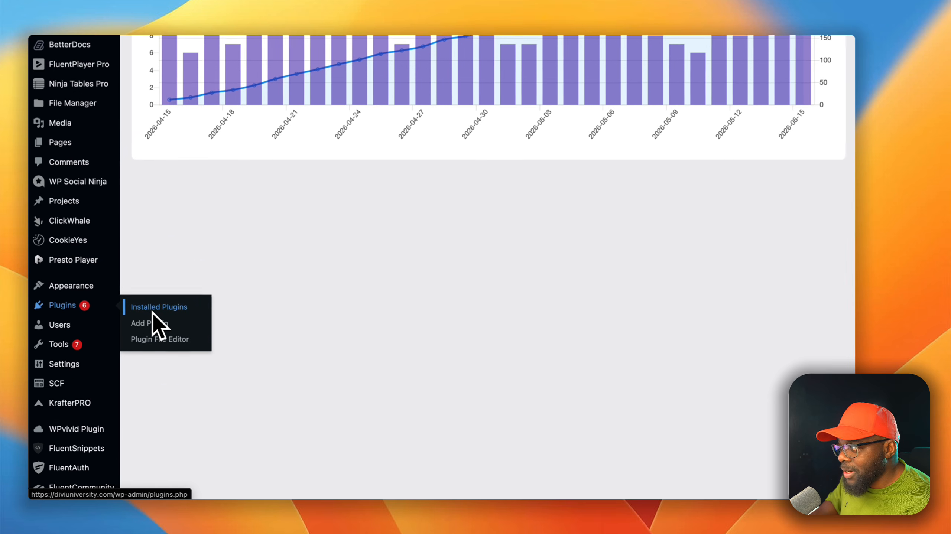
left_click(157, 308)
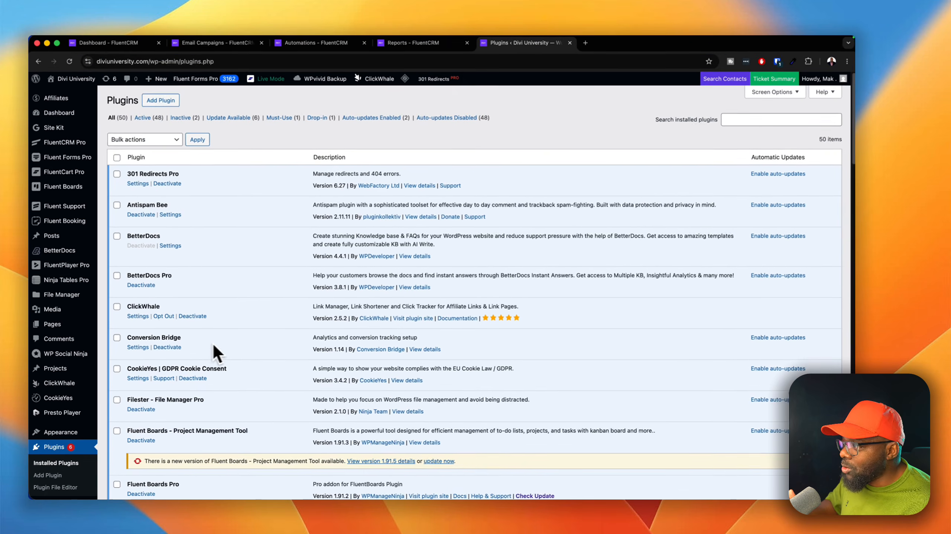
Update the FluentCRM plugin to version 3.0.2 and FluentCRM Pro to version 3.0.0
scroll(279, 355, "down", 2)
scroll(283, 356, "down", 6)
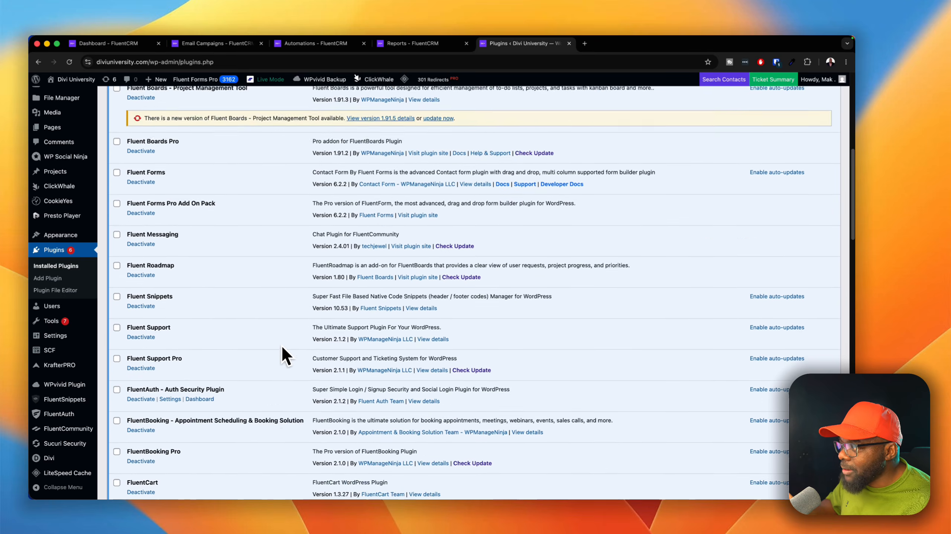
scroll(282, 355, "down", 7)
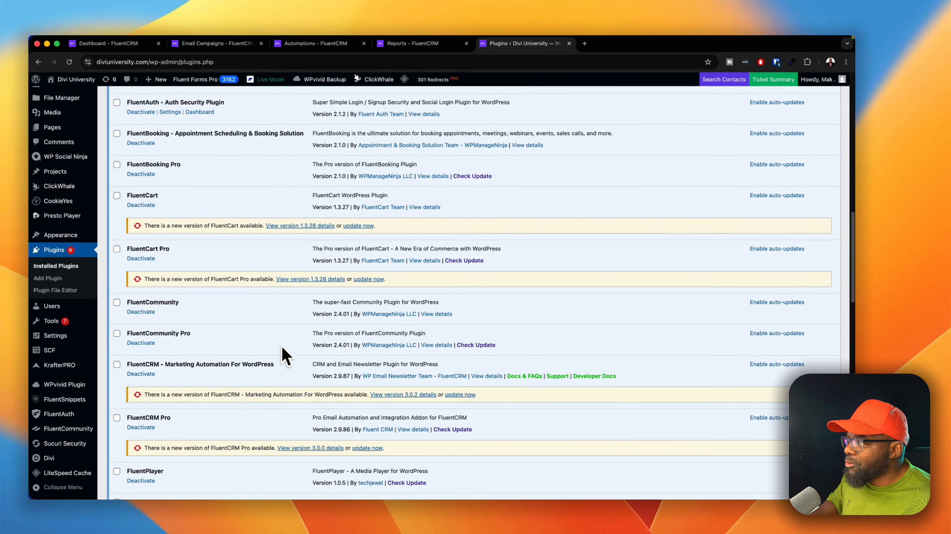
scroll(283, 353, "down", 2)
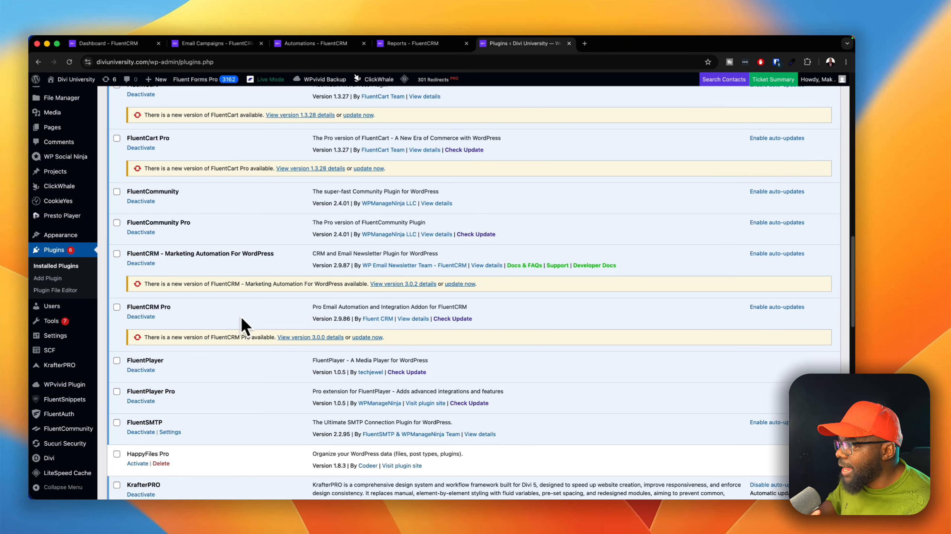
left_click(459, 284)
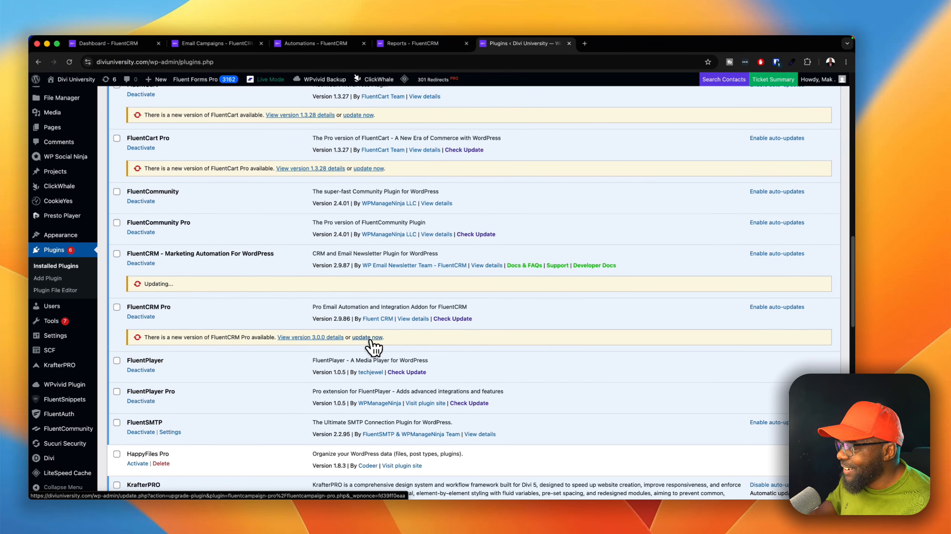
left_click(369, 340)
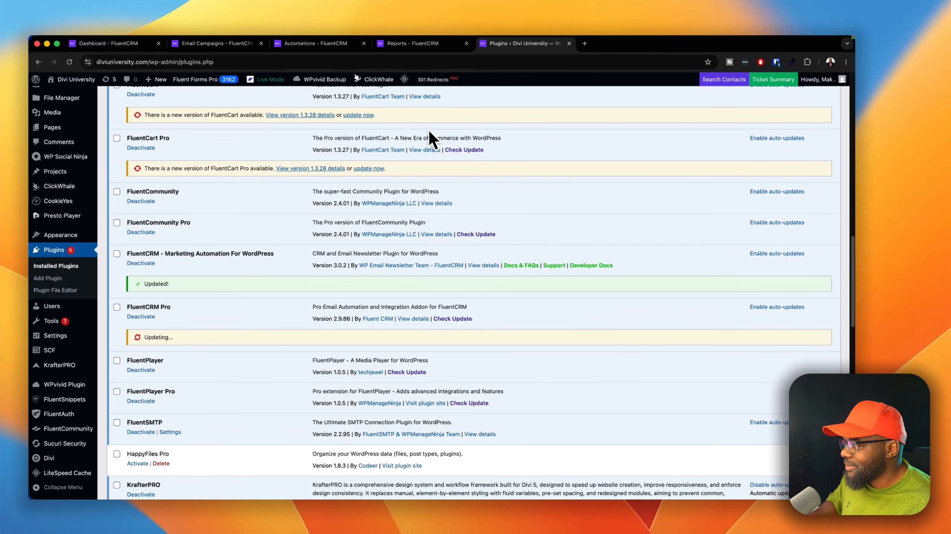
Check that both FluentCRM plugin updates are complete and load the updated FluentCRM Pro dashboard
left_click(142, 47)
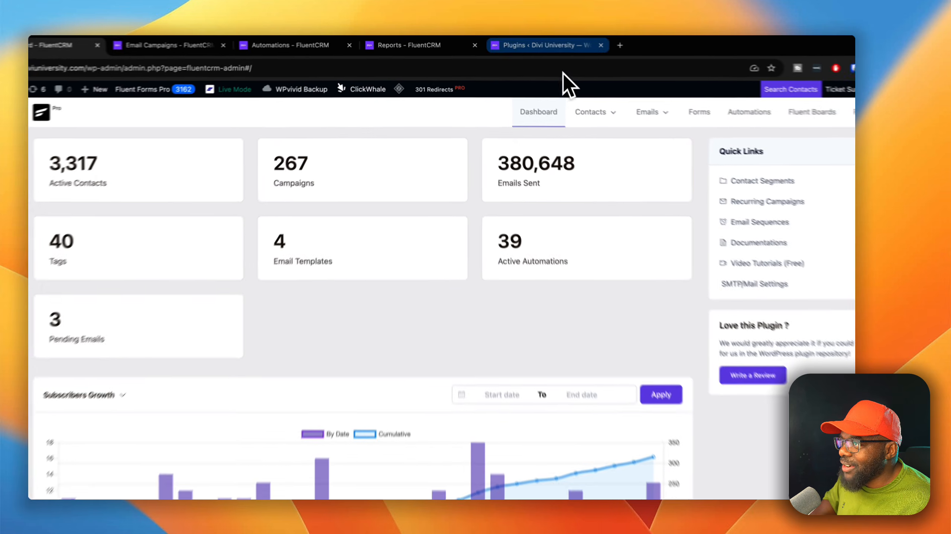
left_click(534, 44)
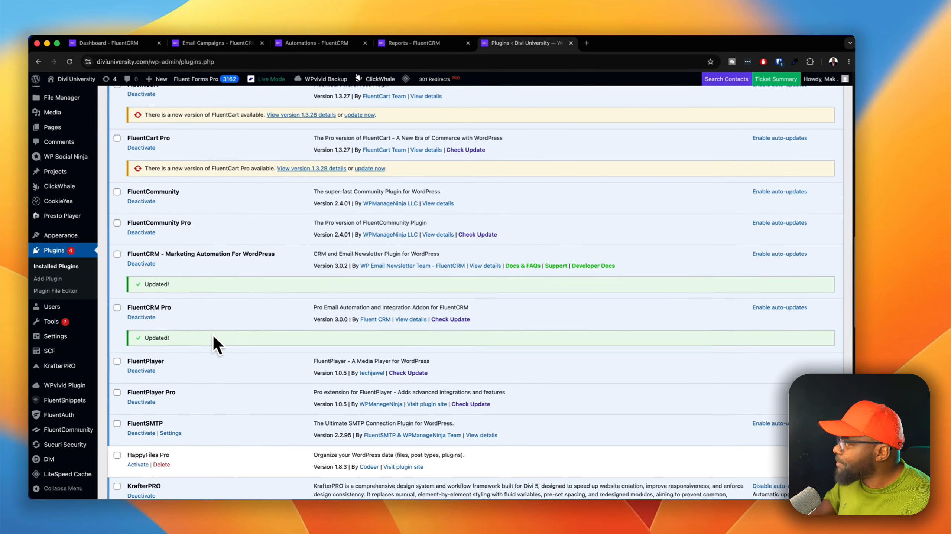
scroll(214, 338, "up", 10)
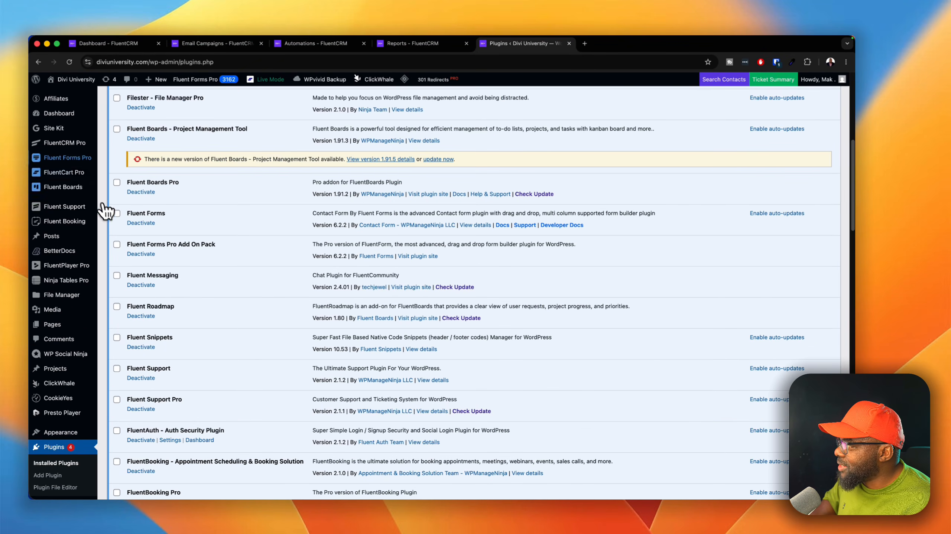
mouse_move(84, 143)
left_click(126, 146)
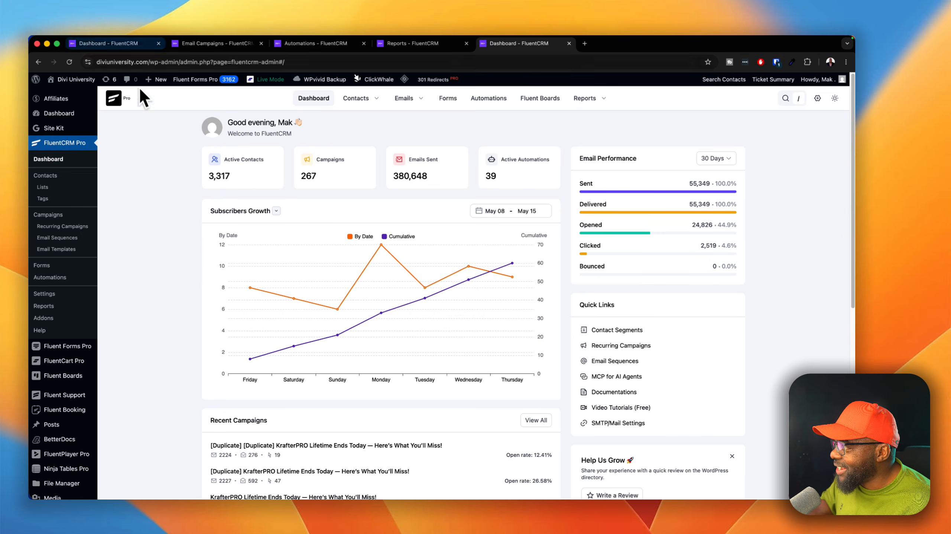
Compare the old FluentCRM dashboard with the updated one, examining the subscriber growth chart, recent campaigns and quick links
left_click(127, 44)
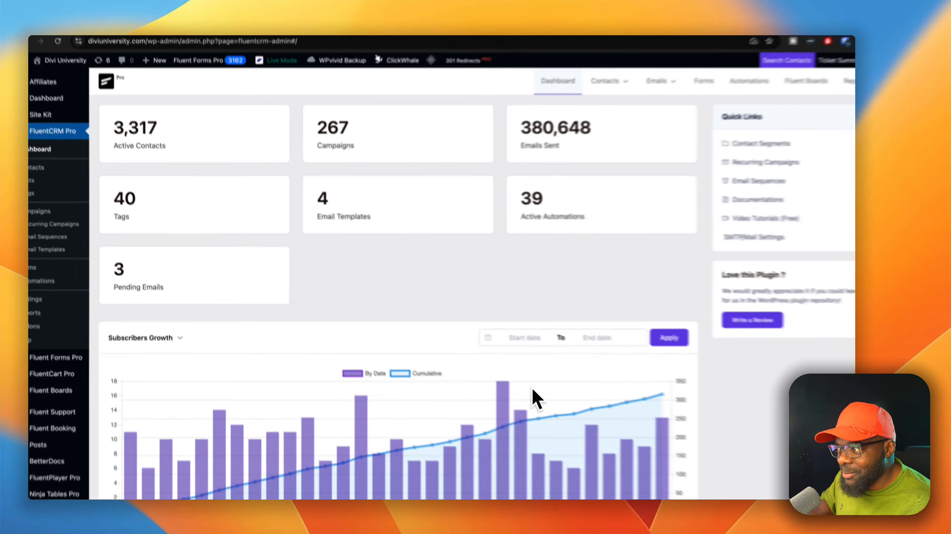
scroll(519, 391, "down", 5)
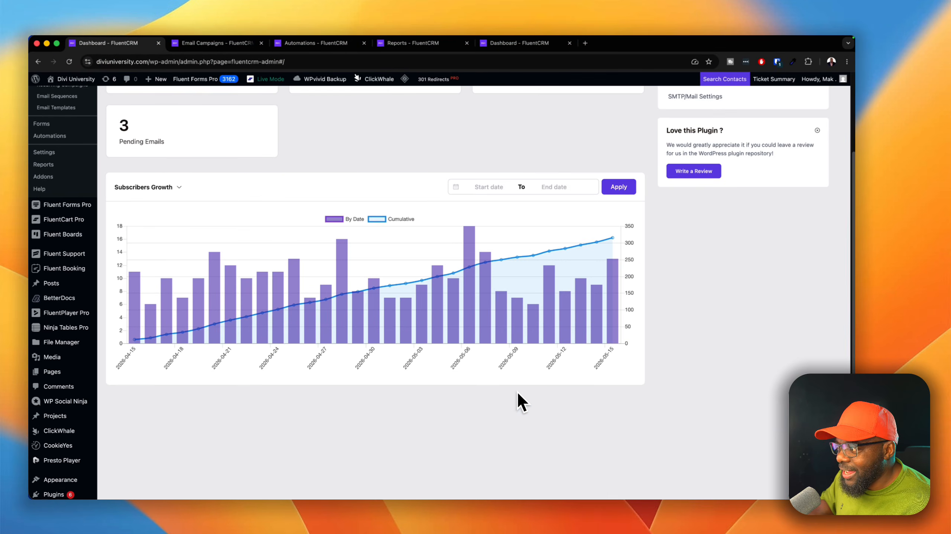
scroll(516, 389, "up", 5)
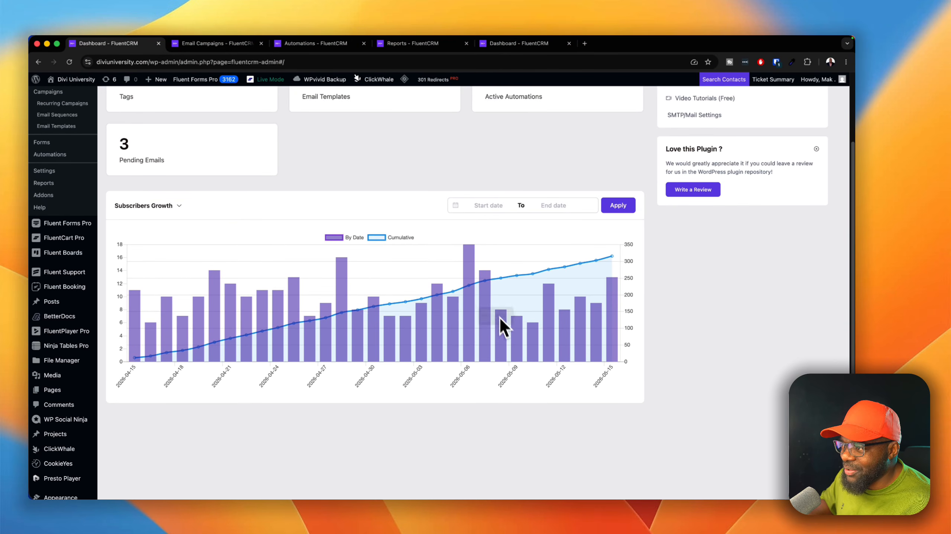
left_click(531, 44)
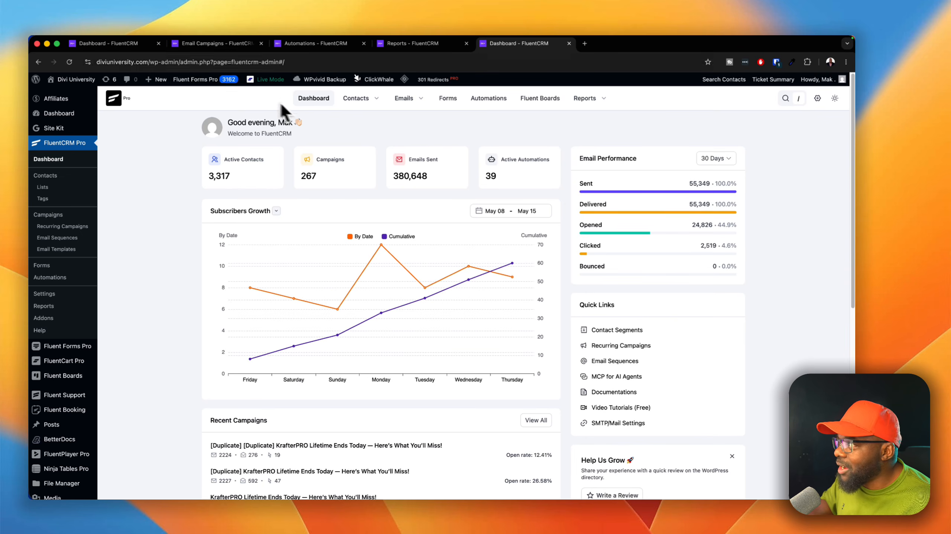
left_click(113, 44)
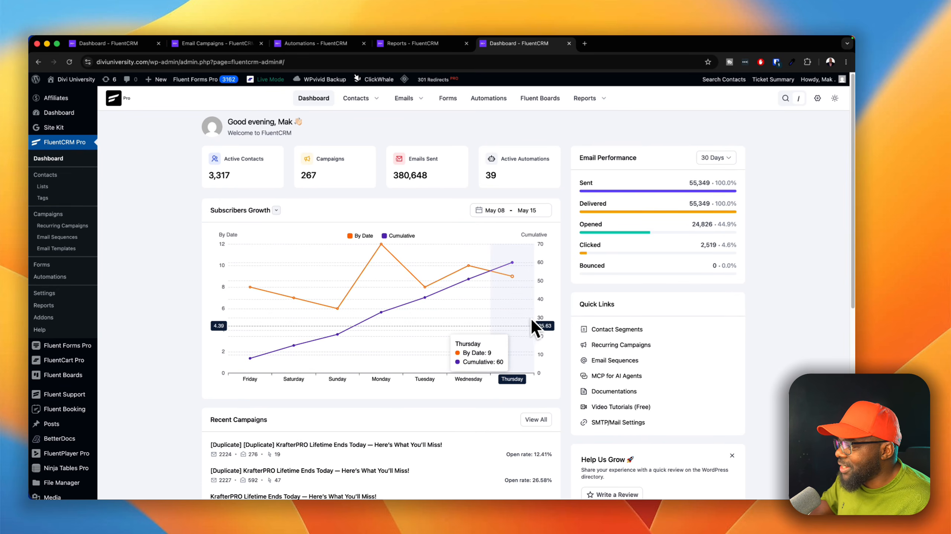
scroll(520, 329, "down", 1)
scroll(517, 326, "down", 1)
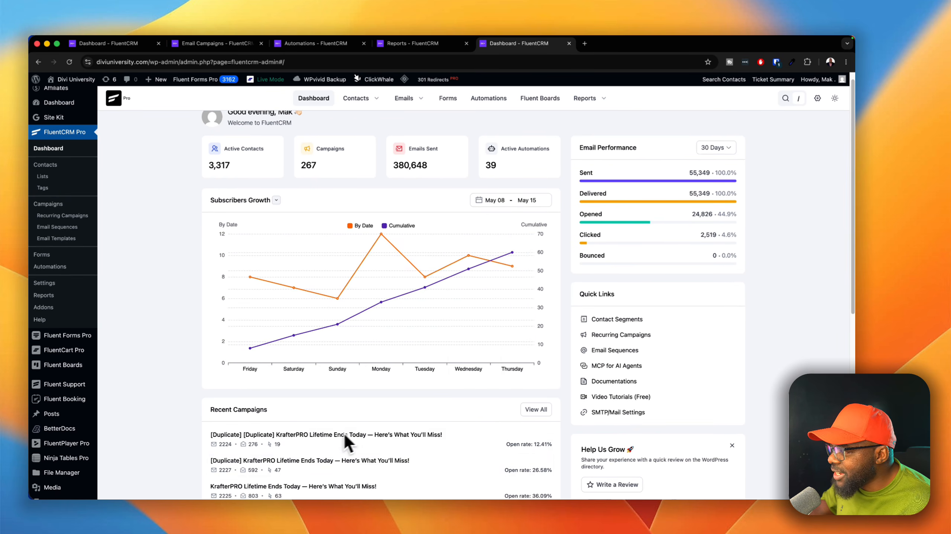
scroll(320, 425, "down", 2)
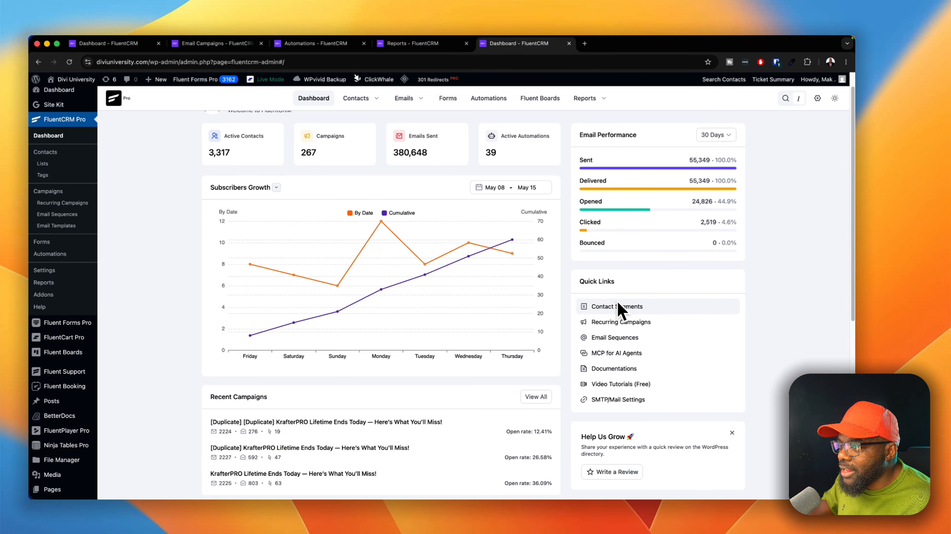
Set the Email Performance period on the updated dashboard to 60 days
scroll(707, 396, "up", 2)
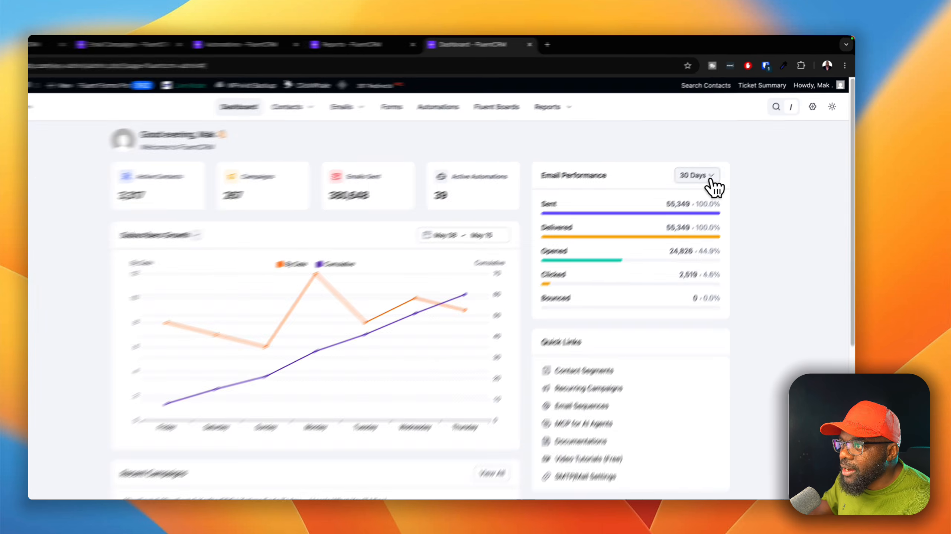
left_click(724, 159)
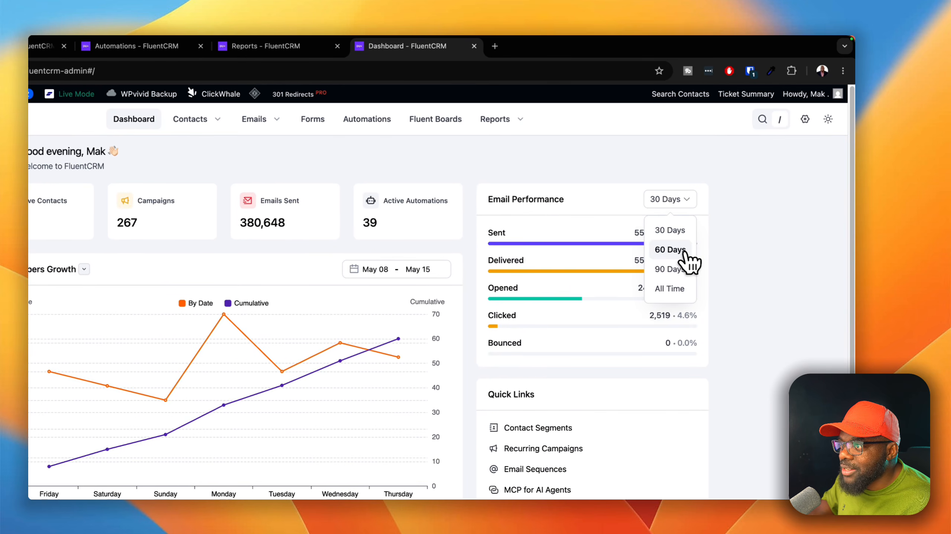
left_click(685, 253)
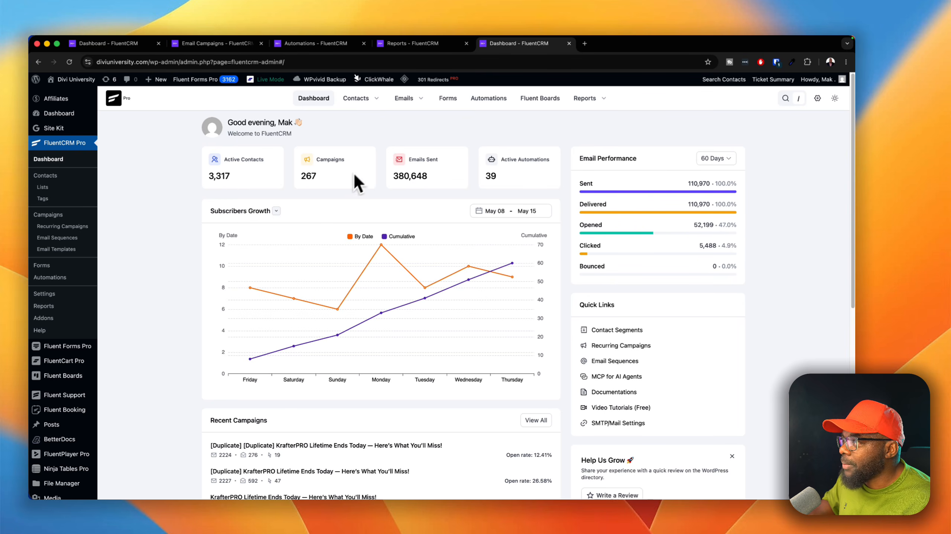
Look at the old dashboard once more and open the email campaigns list in the updated version
left_click(146, 44)
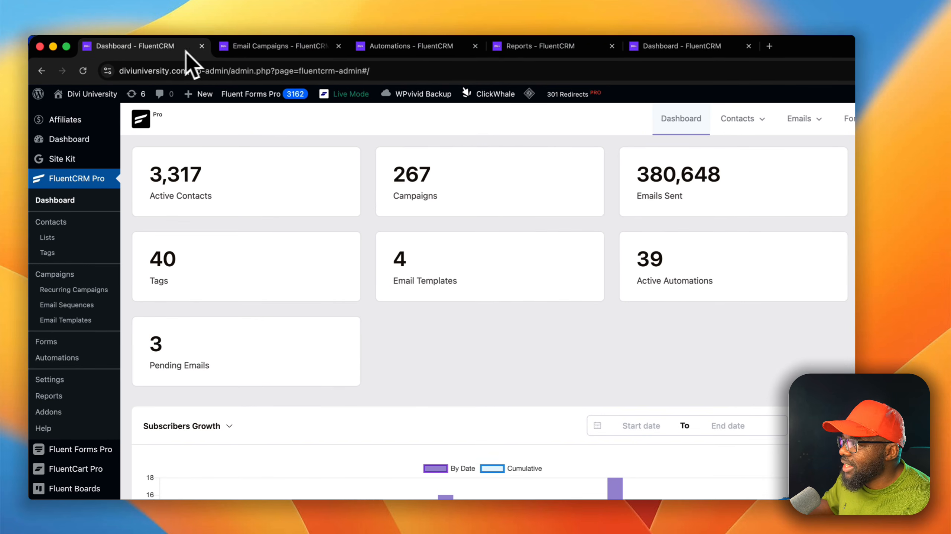
left_click(658, 46)
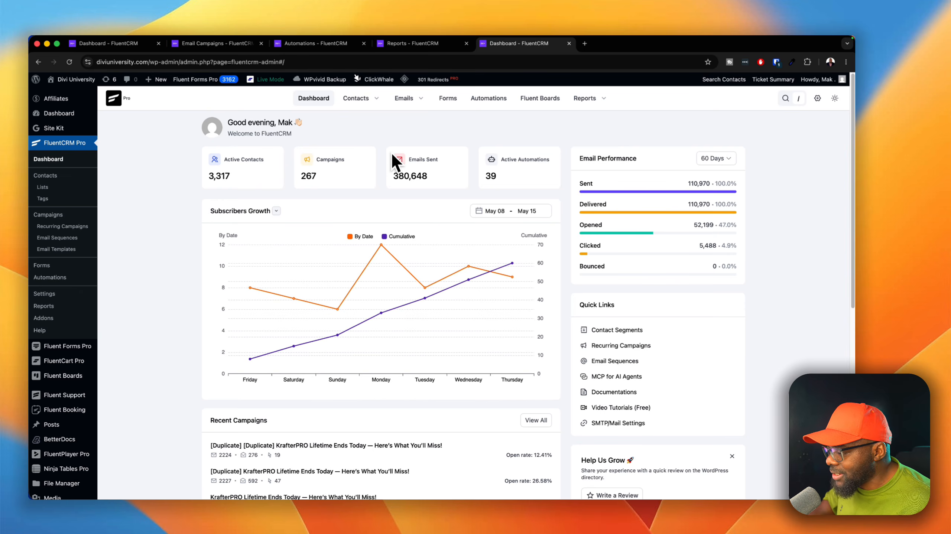
mouse_move(359, 105)
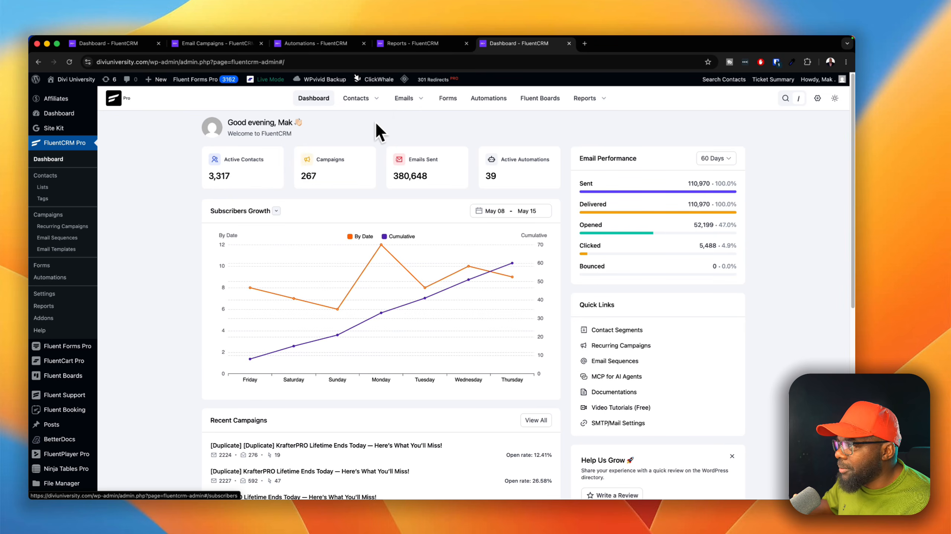
mouse_move(405, 109)
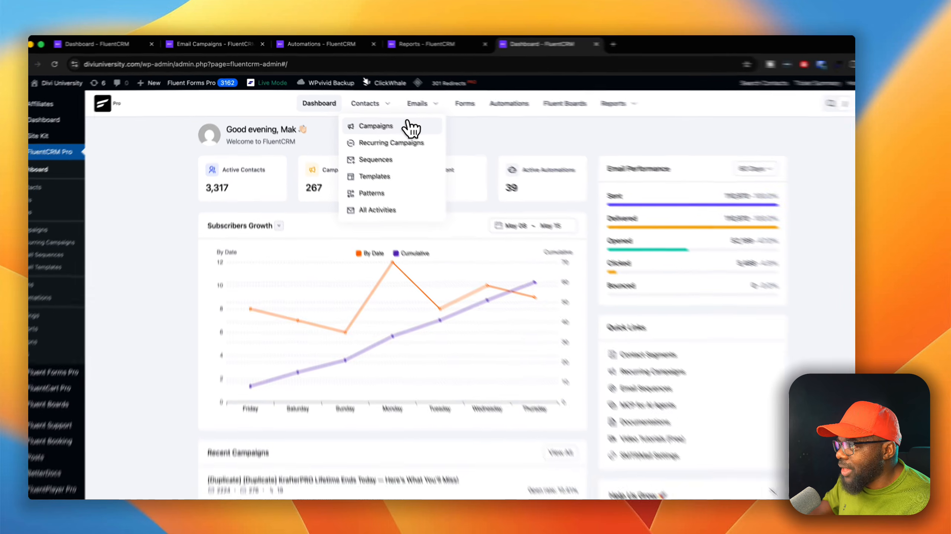
left_click(411, 128)
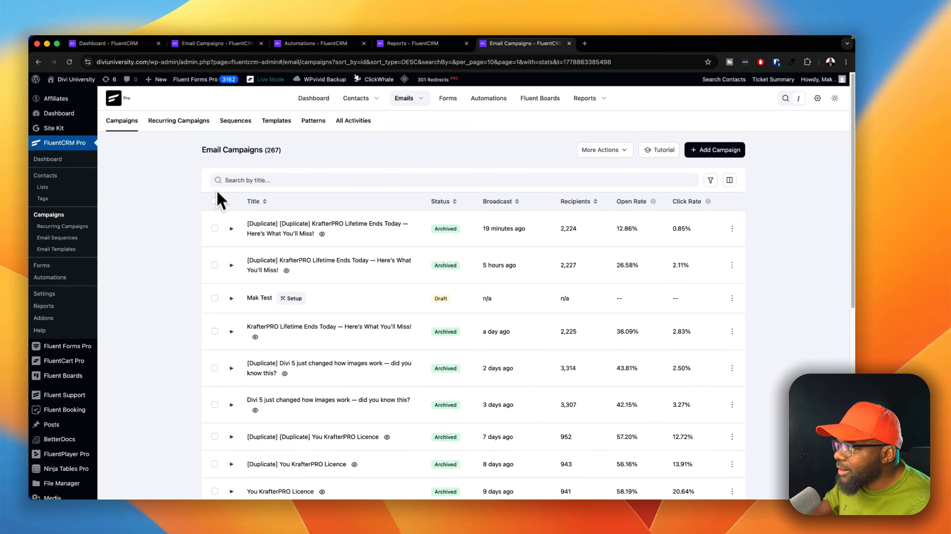
Compare the old email campaigns list with the updated one, including its columns, filters and campaign actions
left_click(224, 43)
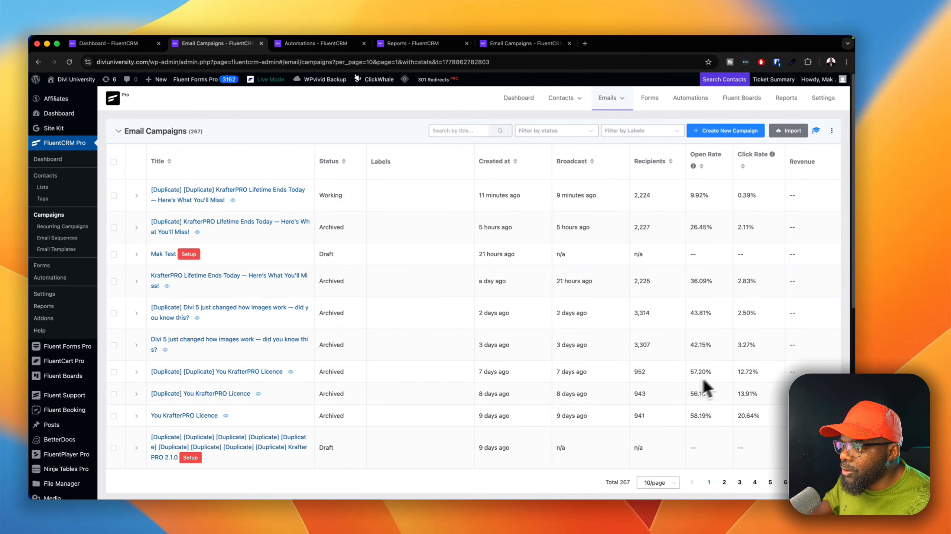
scroll(598, 351, "down", 6)
scroll(586, 367, "up", 6)
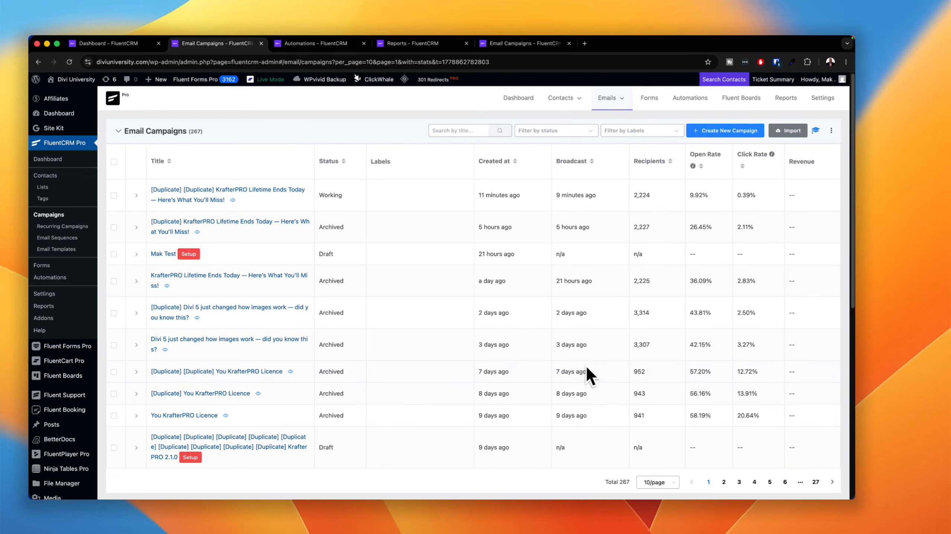
left_click(524, 43)
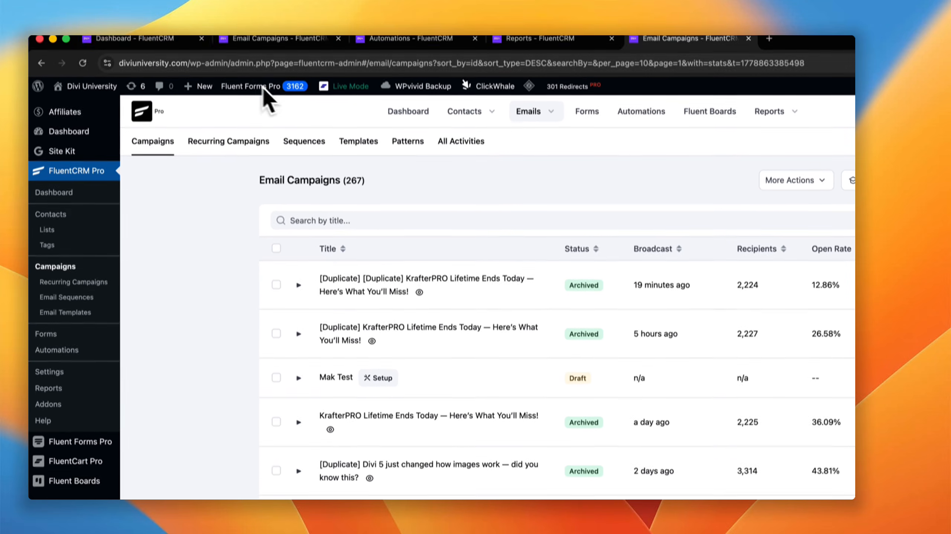
left_click(242, 40)
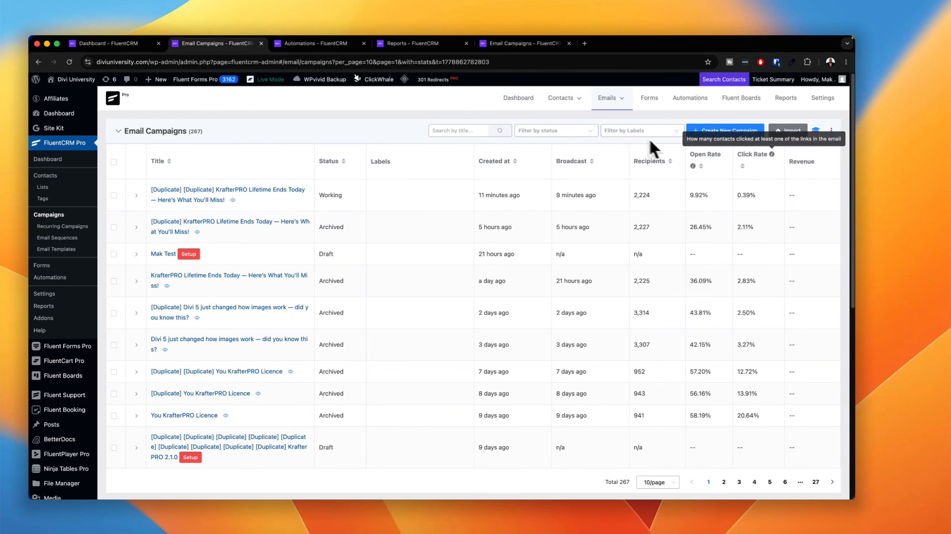
left_click(546, 44)
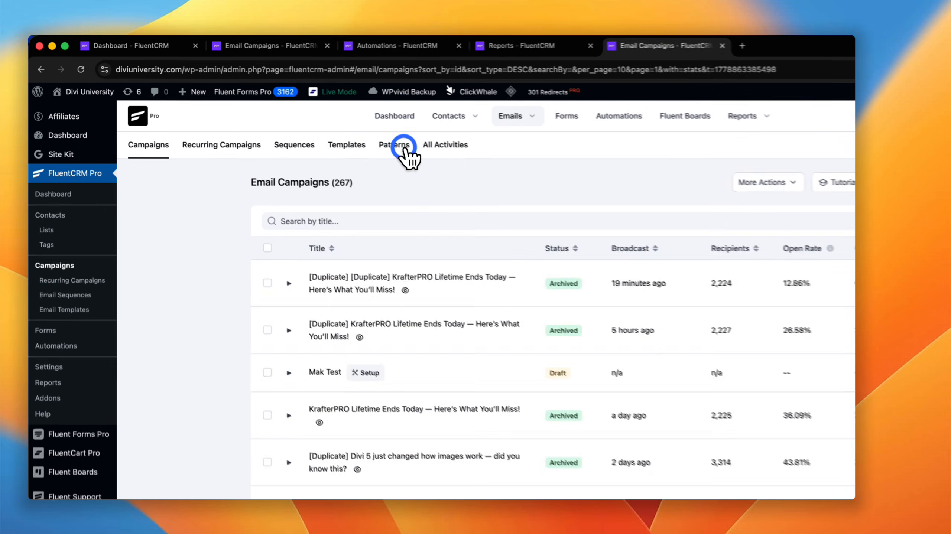
Examine the Patterns, Templates, Sequences and Recurring Campaigns pages of the updated email section
left_click(322, 124)
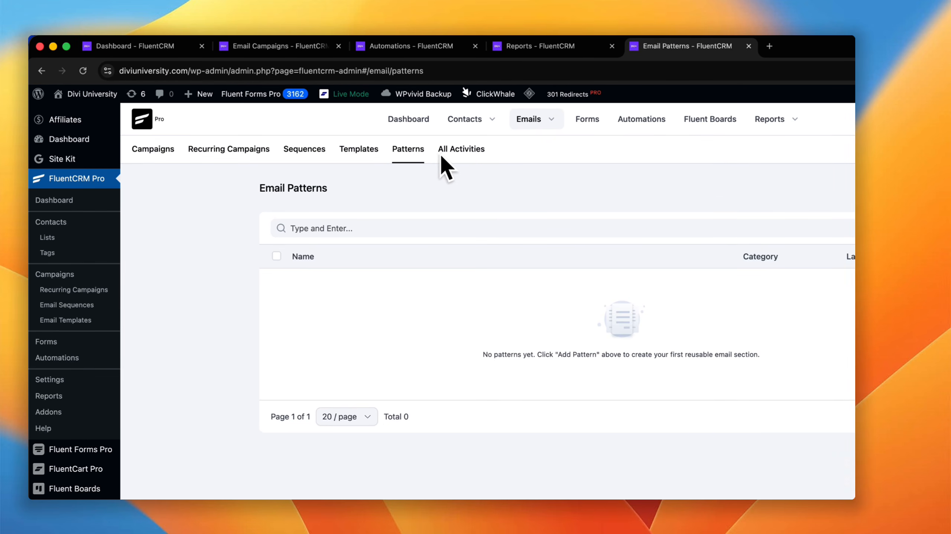
left_click(364, 159)
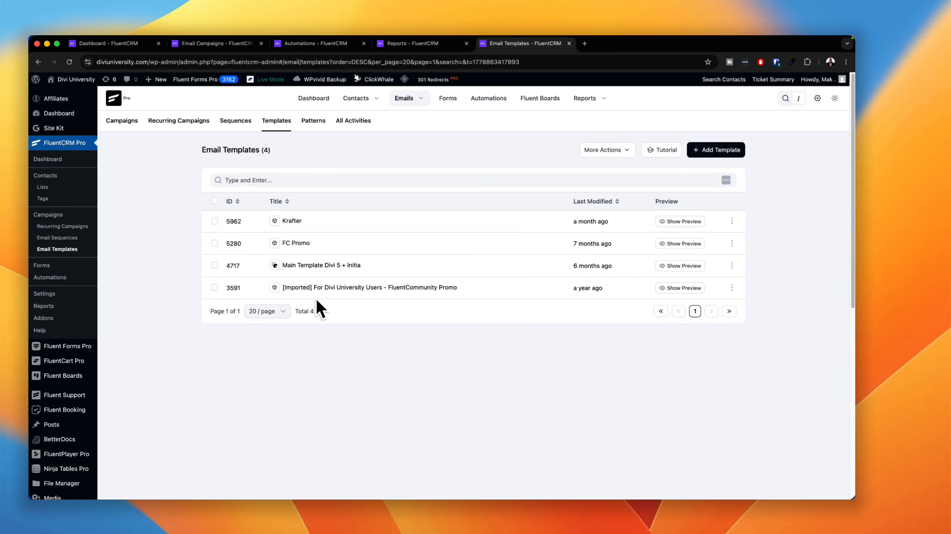
left_click(239, 122)
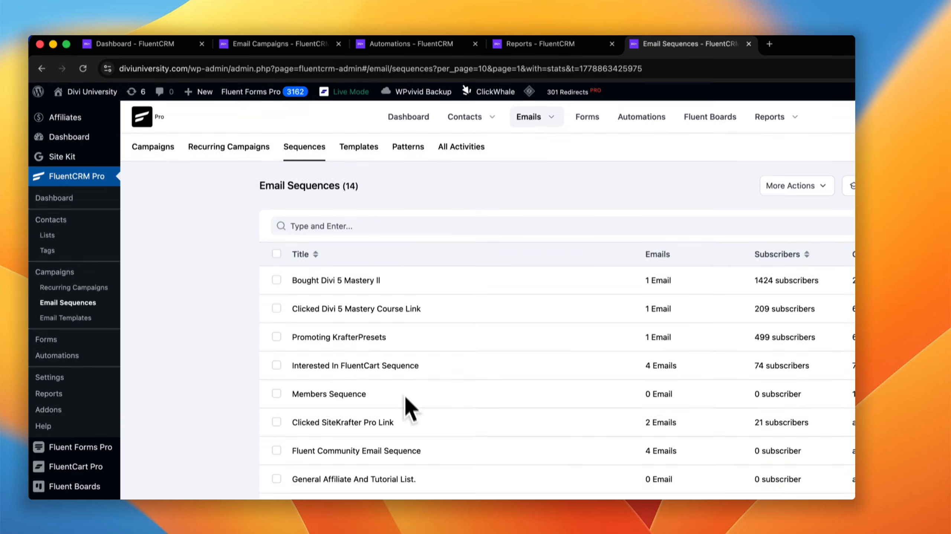
left_click(236, 150)
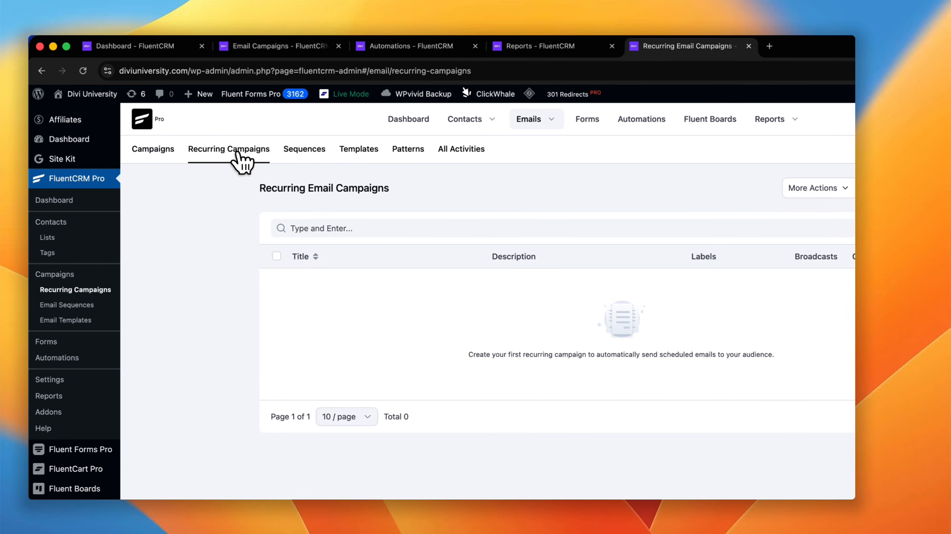
Look through the updated email campaigns list, the Forms page and the Automation Funnels list
left_click(166, 150)
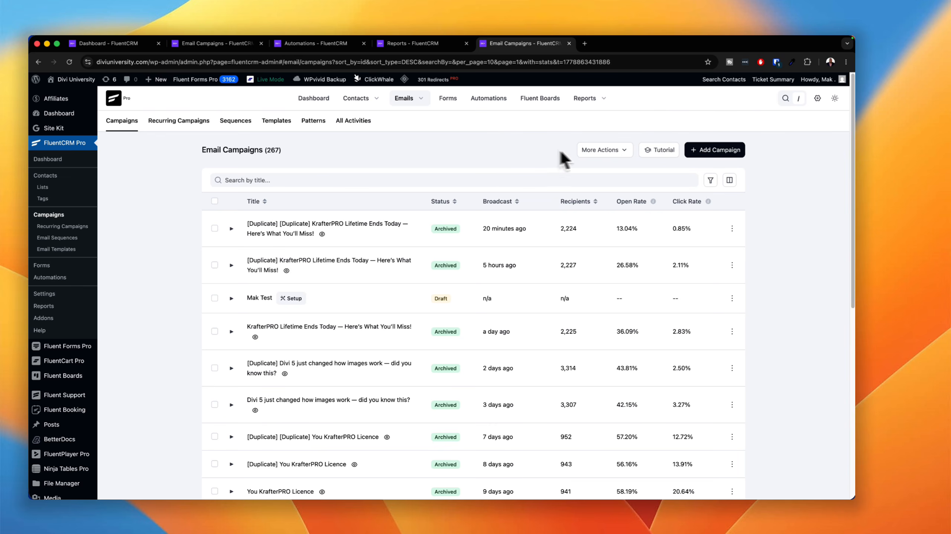
left_click(445, 100)
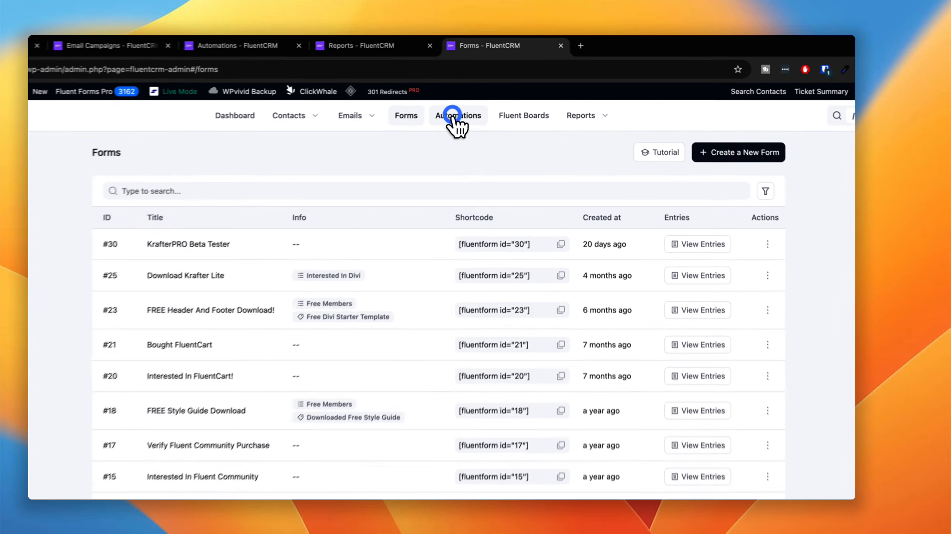
left_click(488, 98)
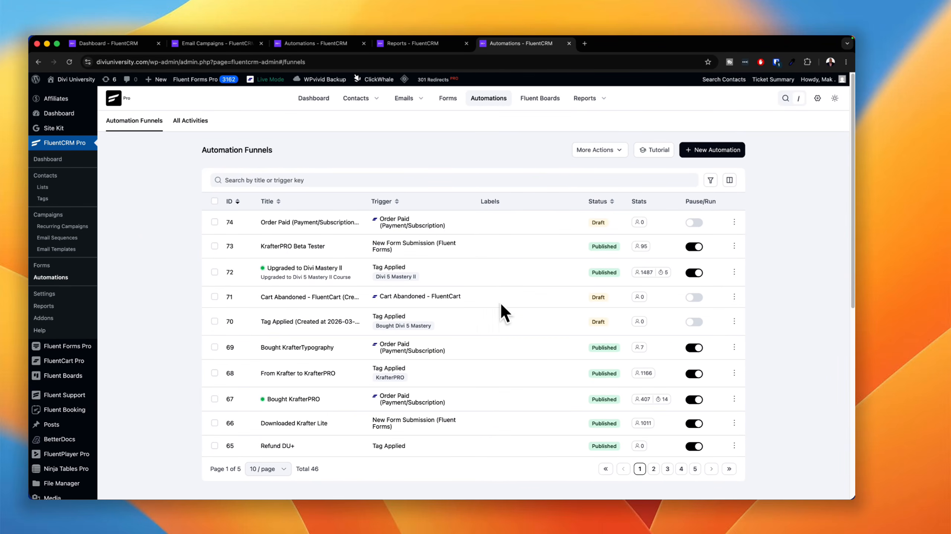
Create a new automation funnel with the FluentCart trigger Order Paid (Payment/Subscription)
left_click(706, 151)
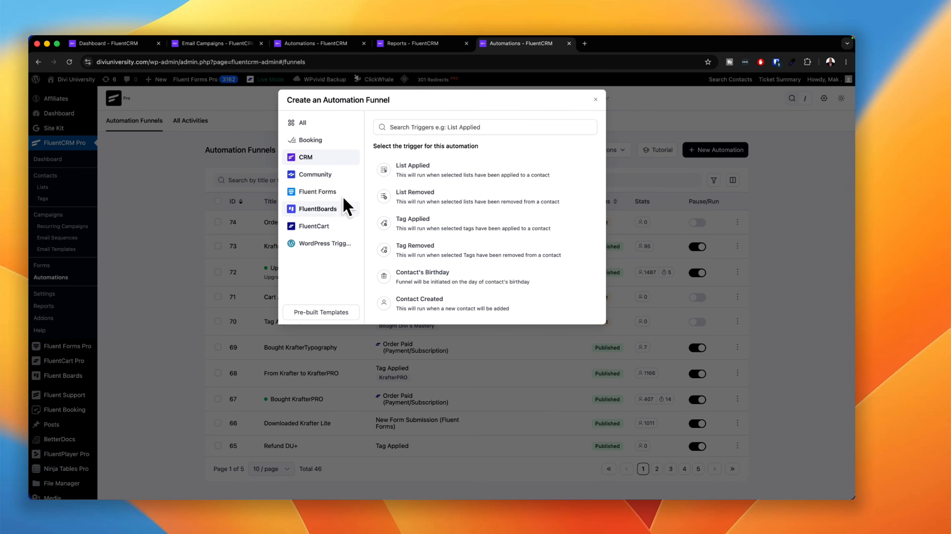
left_click(333, 226)
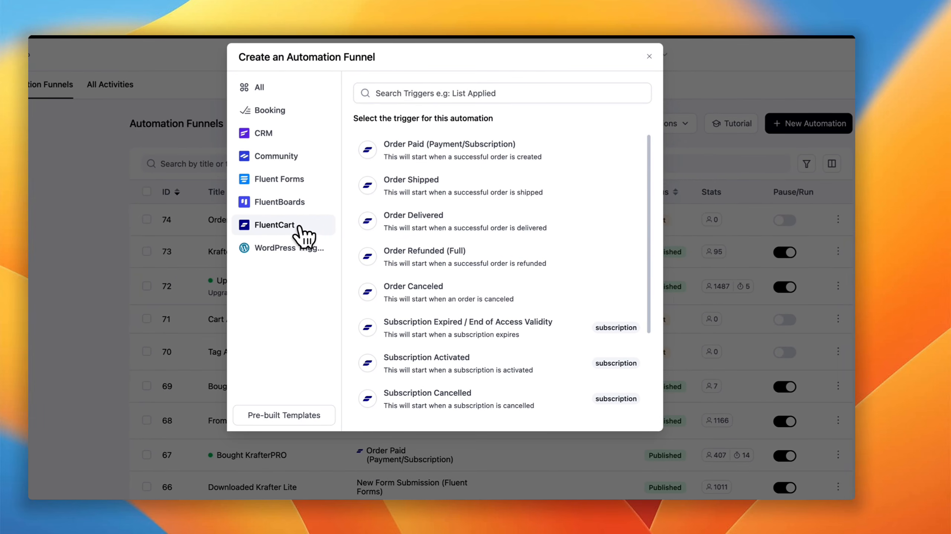
left_click(462, 164)
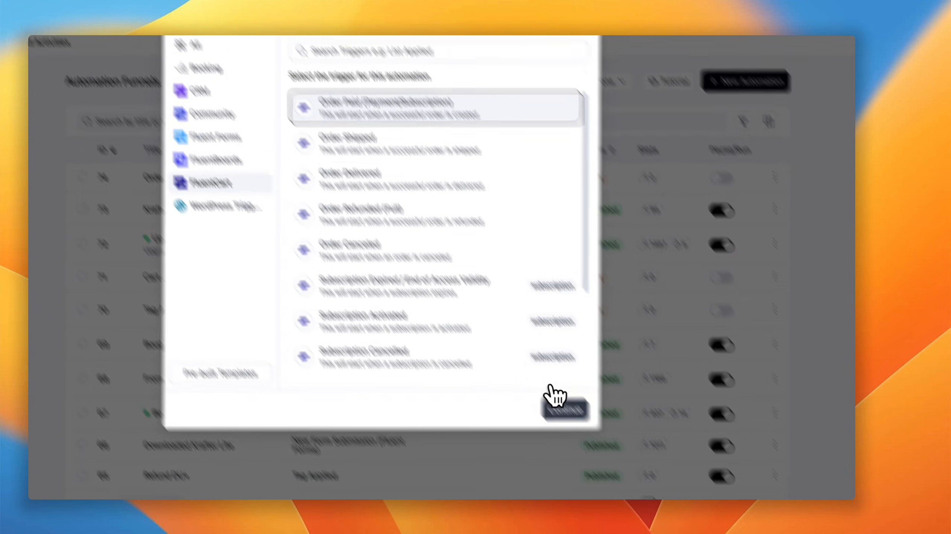
left_click(628, 451)
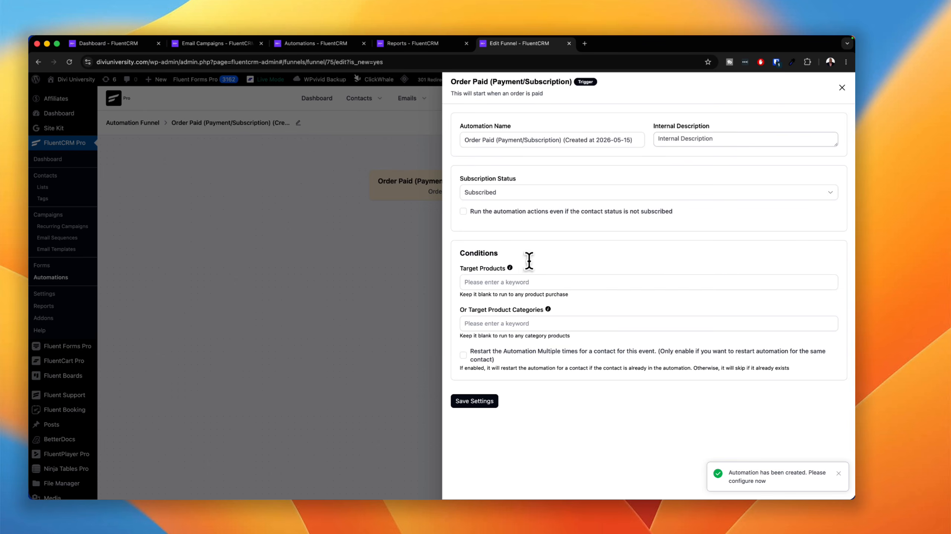
Set the trigger's target product to Divi 5 Mastery II and save the trigger settings
left_click(511, 282)
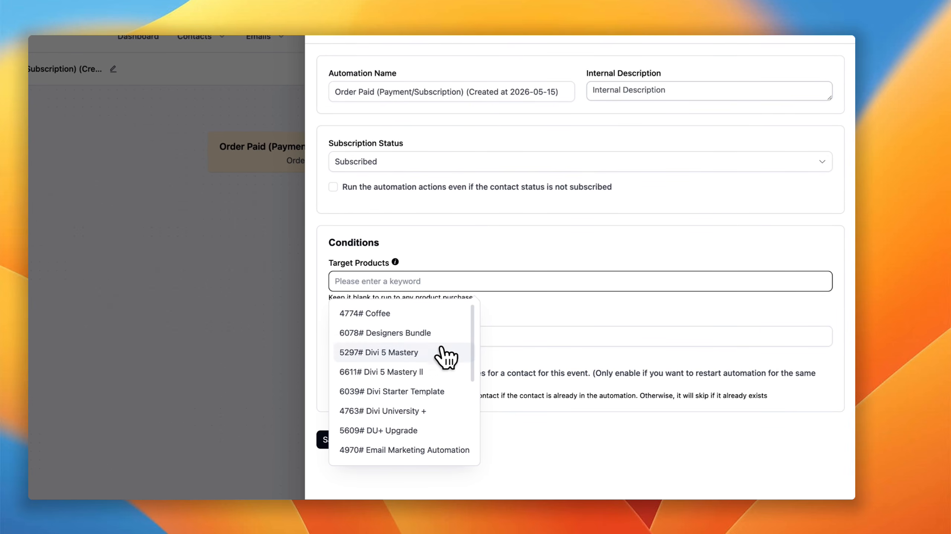
left_click(423, 373)
left_click(598, 316)
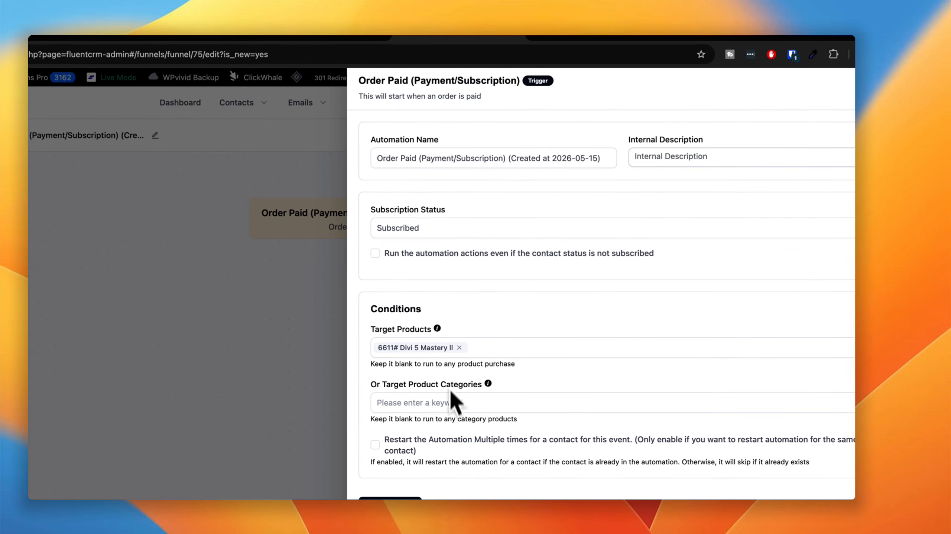
left_click(390, 498)
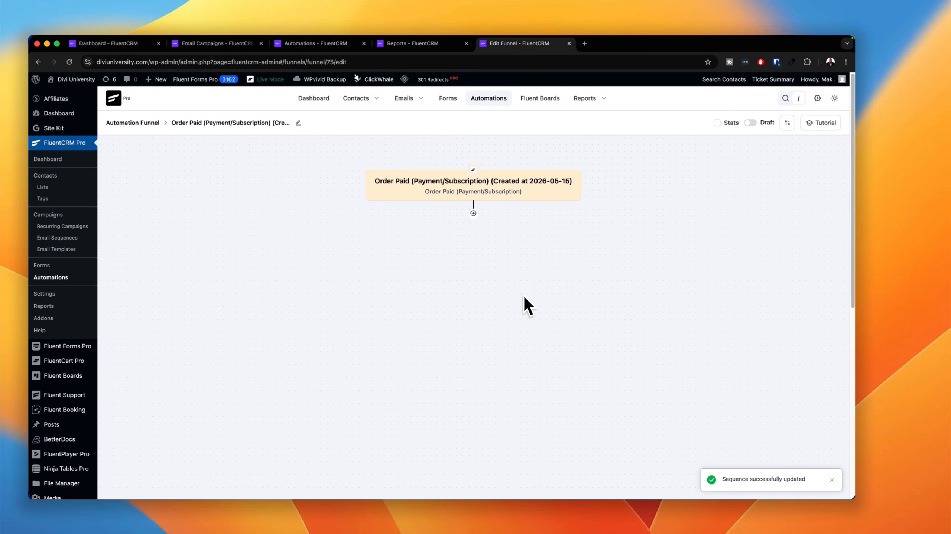
Add an Apply Tag action below the trigger with the tag Divi 5 Mastery II and save it
left_click(473, 213)
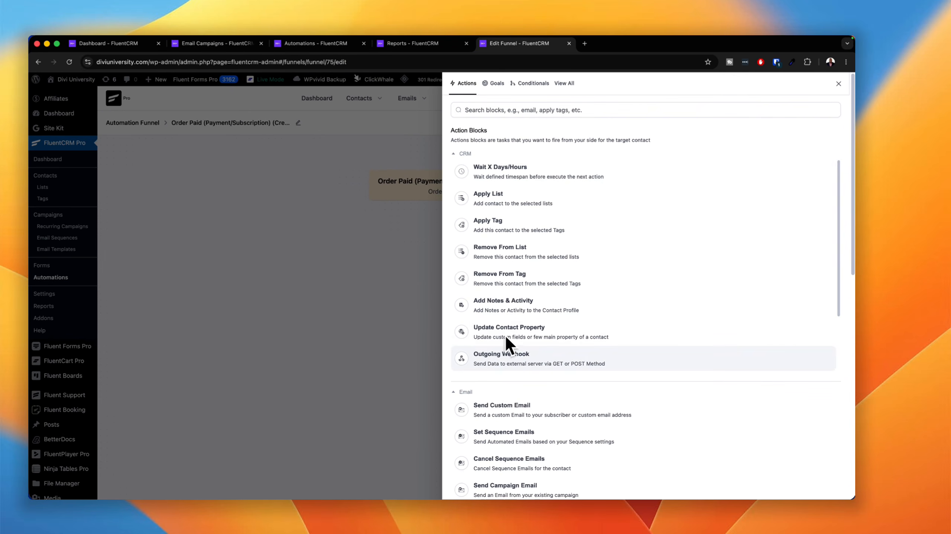
left_click(508, 230)
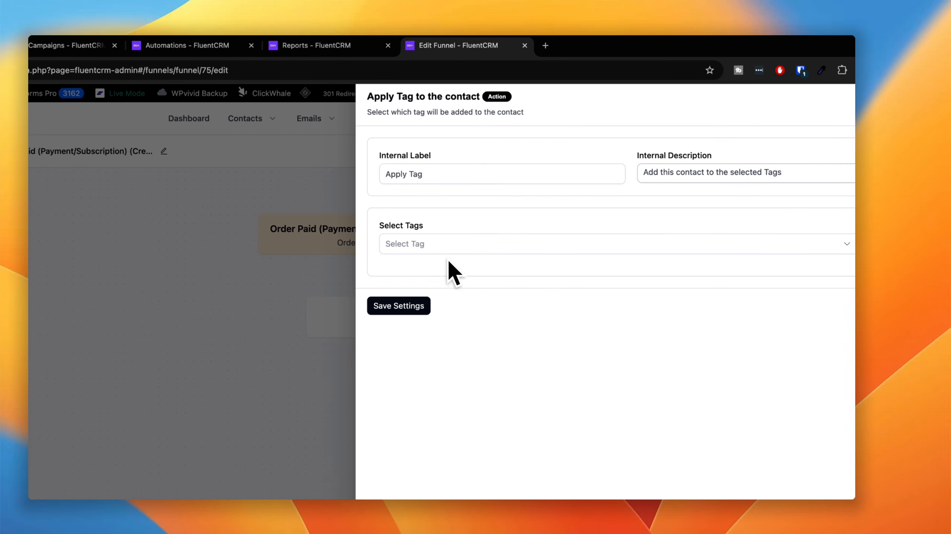
left_click(435, 241)
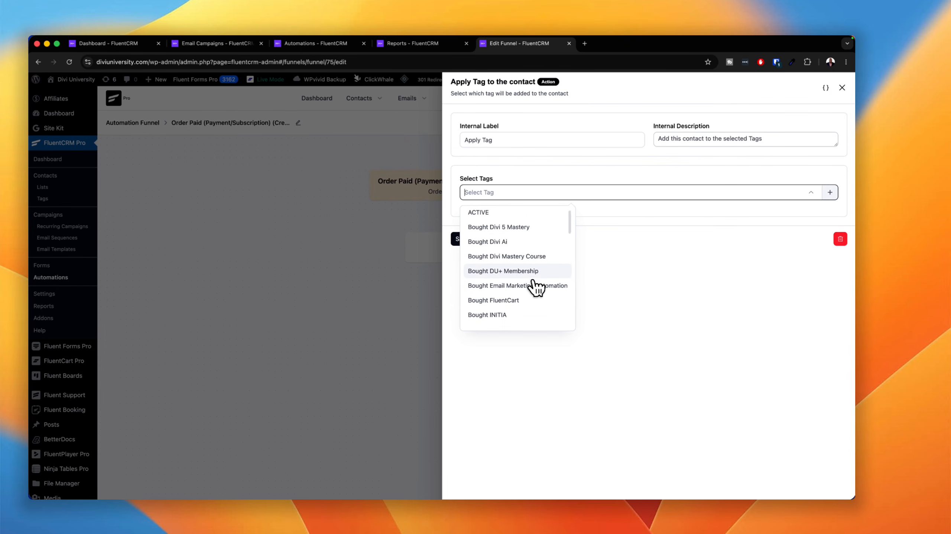
scroll(536, 287, "down", 2)
scroll(536, 290, "down", 5)
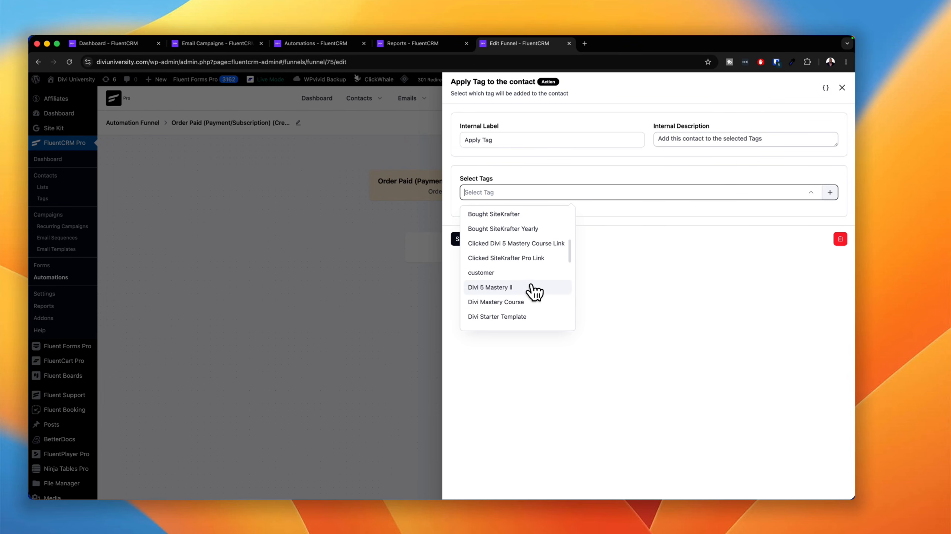
left_click(532, 289)
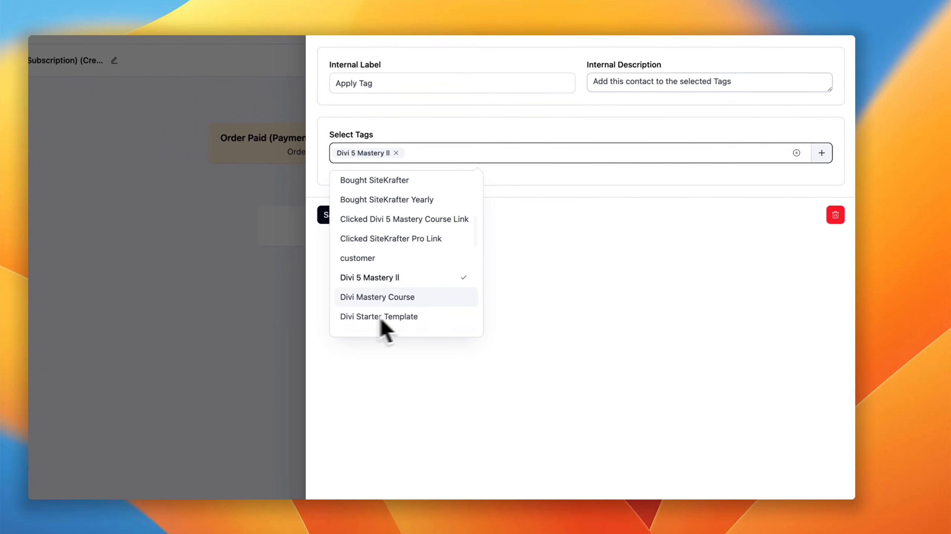
left_click(771, 324)
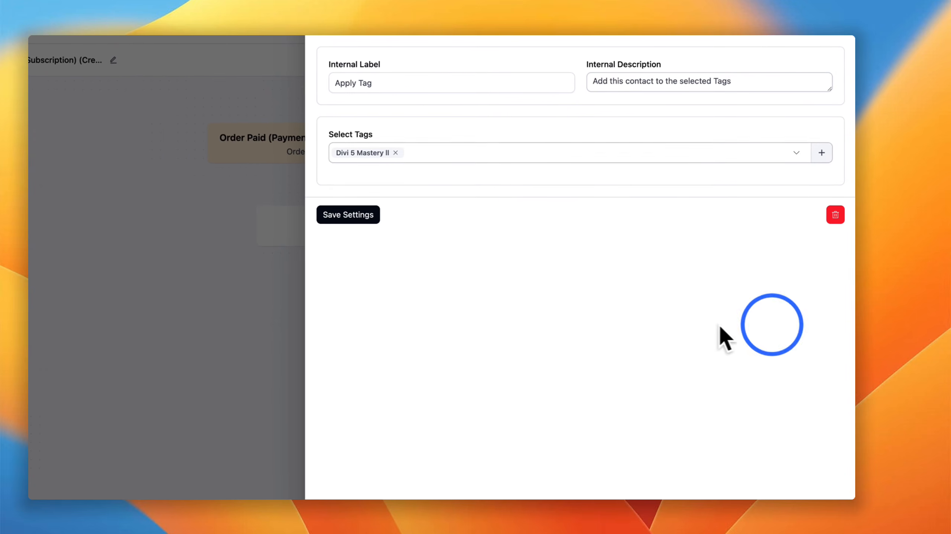
left_click(372, 216)
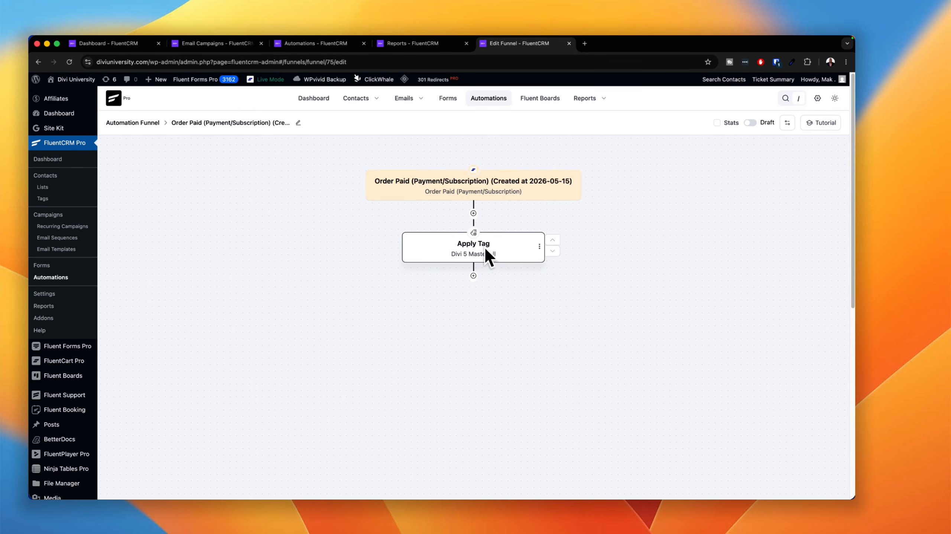
Add a conditional action after Apply Tag that checks whether the contact's tags include Bought Divi Ai, and save it
left_click(473, 276)
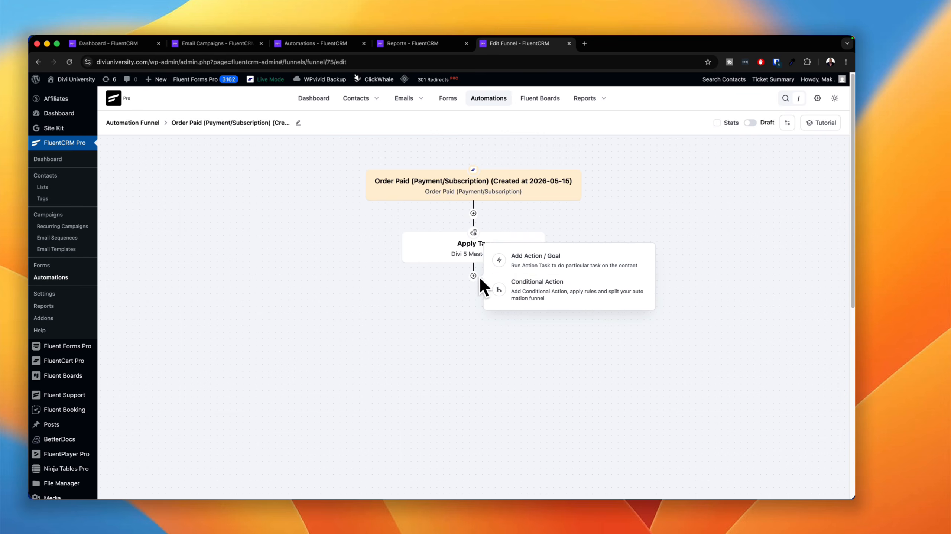
left_click(514, 284)
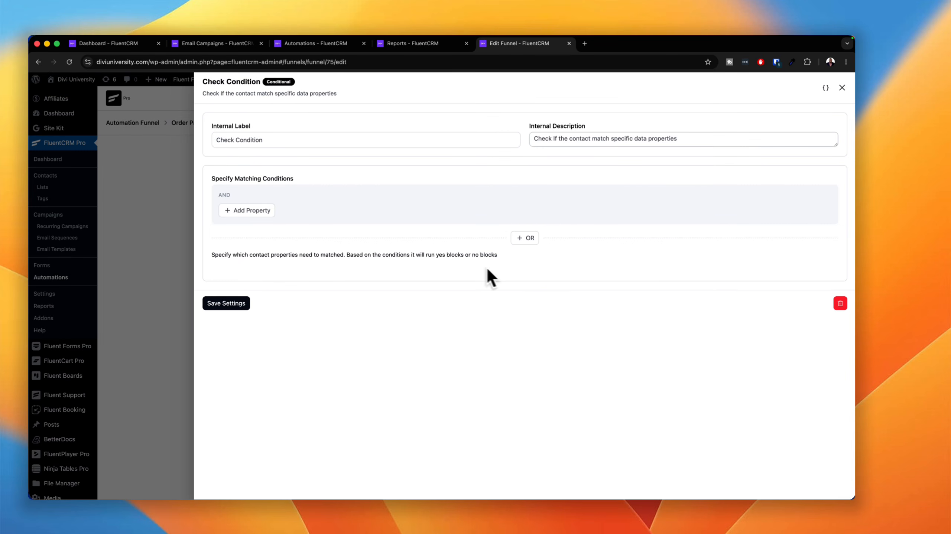
left_click(261, 211)
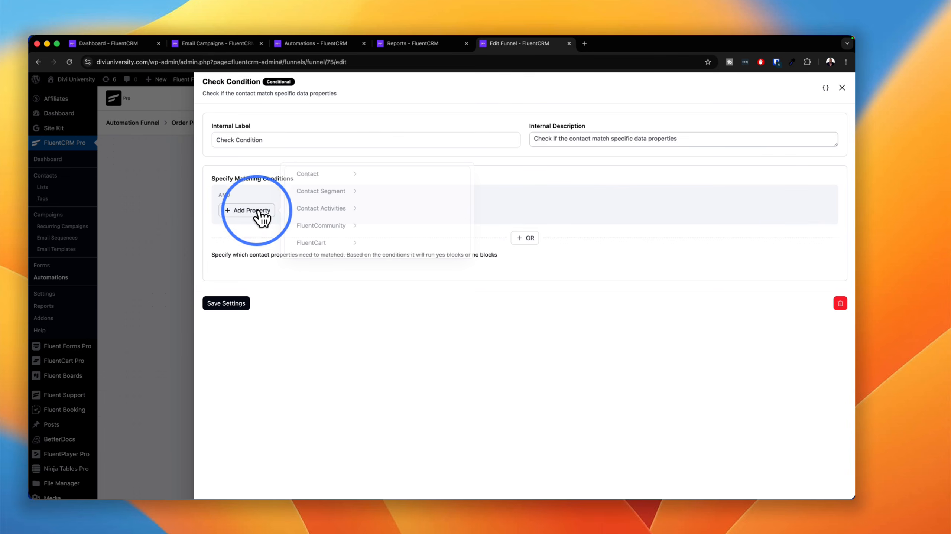
mouse_move(341, 189)
left_click(385, 174)
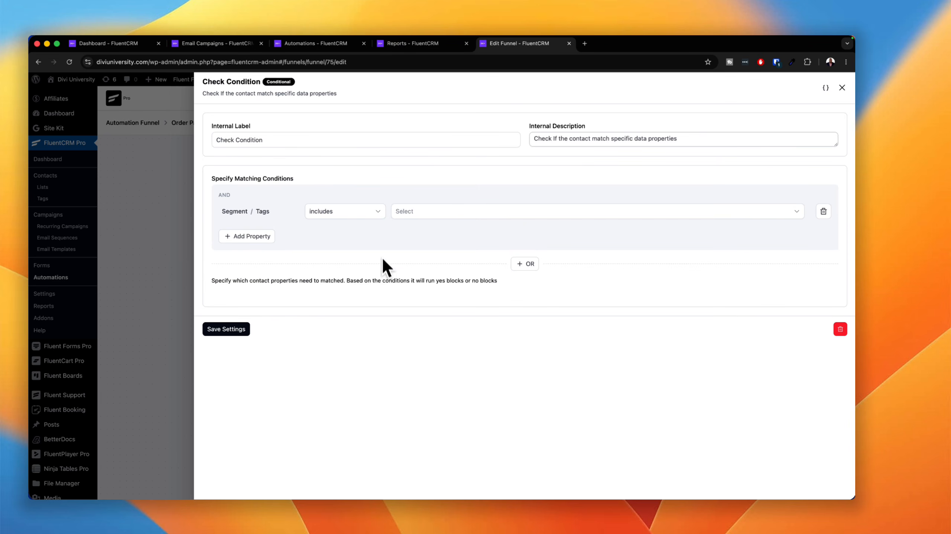
left_click(416, 211)
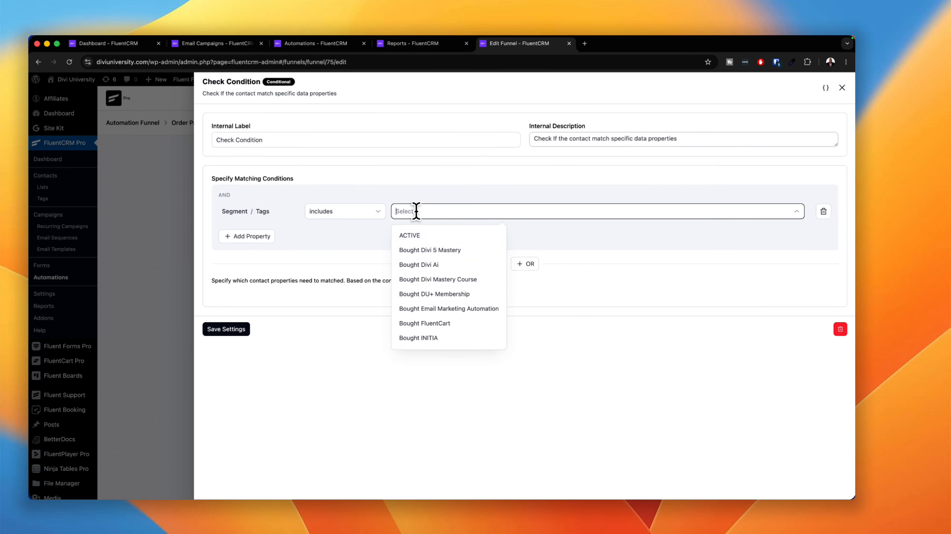
left_click(454, 270)
left_click(342, 352)
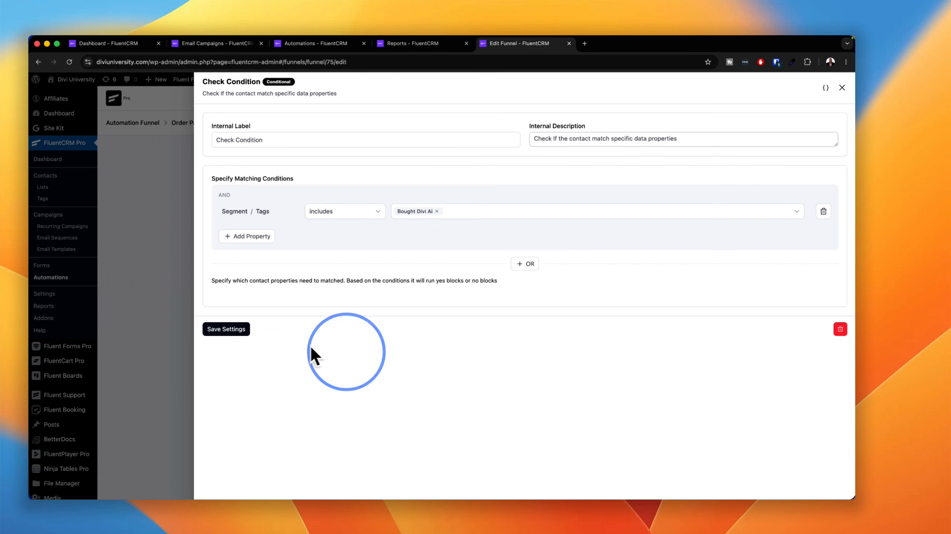
left_click(237, 330)
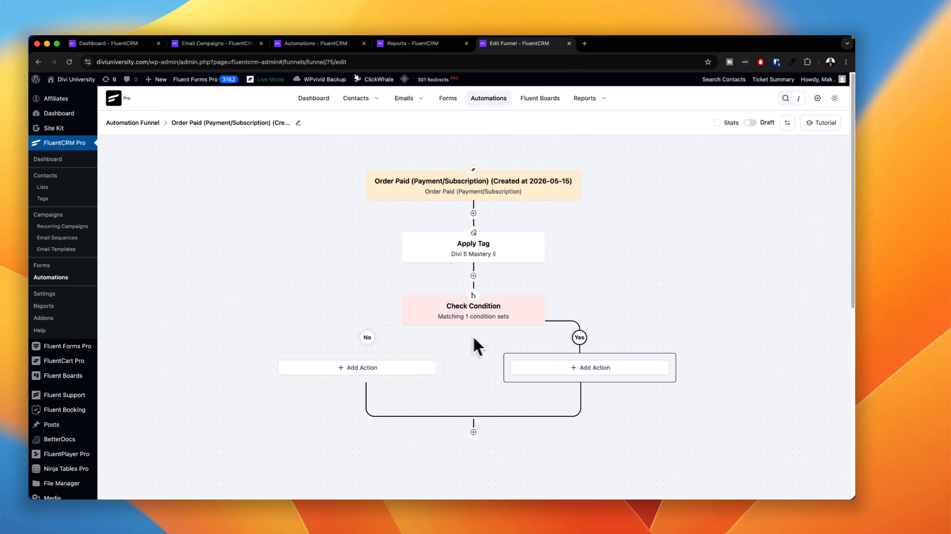
View the action blocks offered for the condition's Yes and No branches
left_click(579, 368)
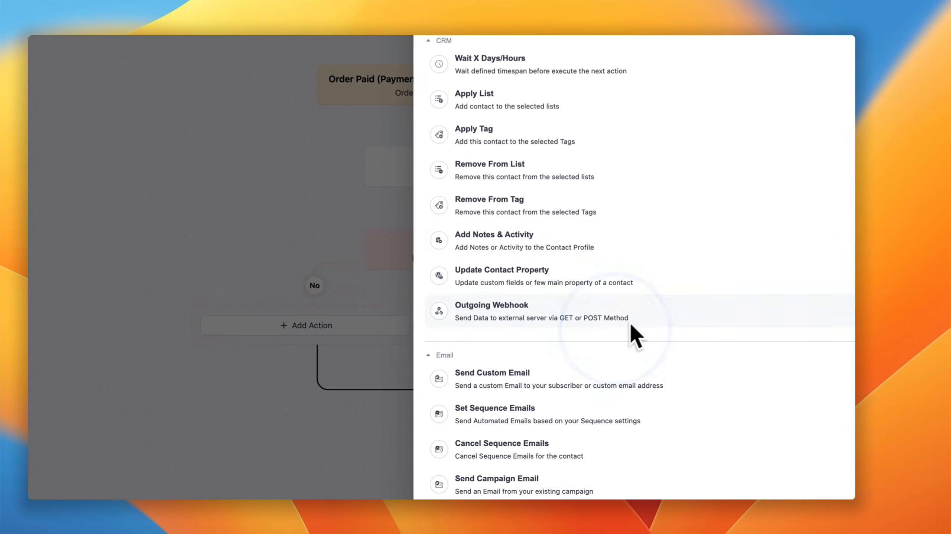
left_click(364, 309)
left_click(296, 326)
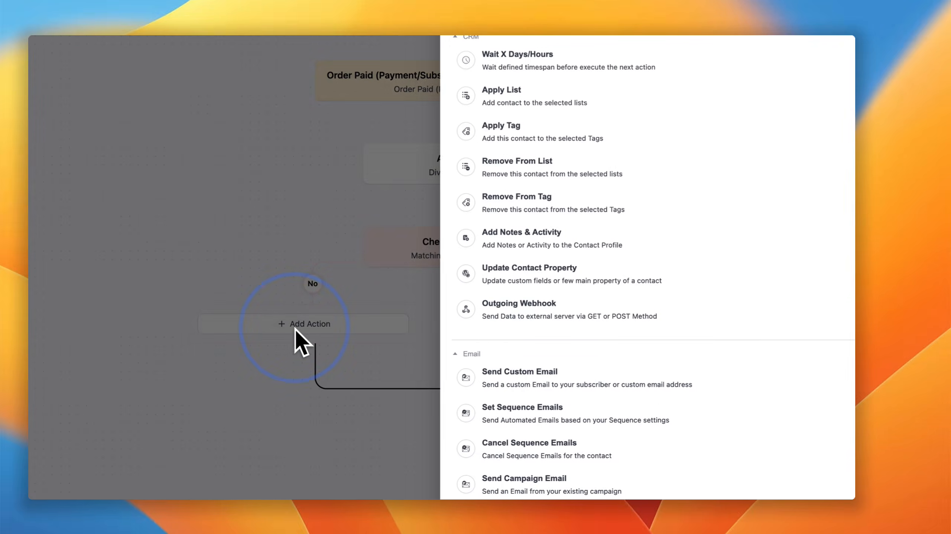
left_click(231, 207)
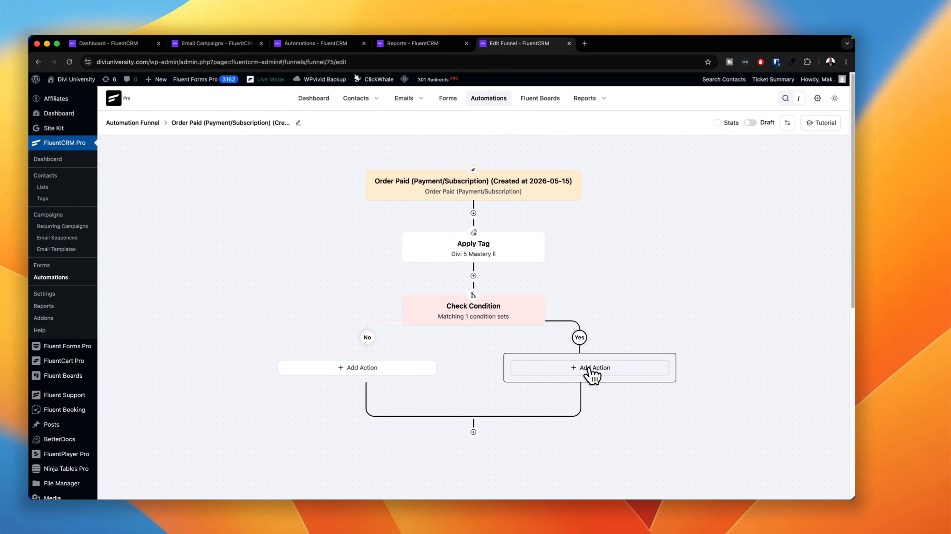
Add an Apply List action to the condition's Yes branch with the list Bought Divi and save it
left_click(590, 370)
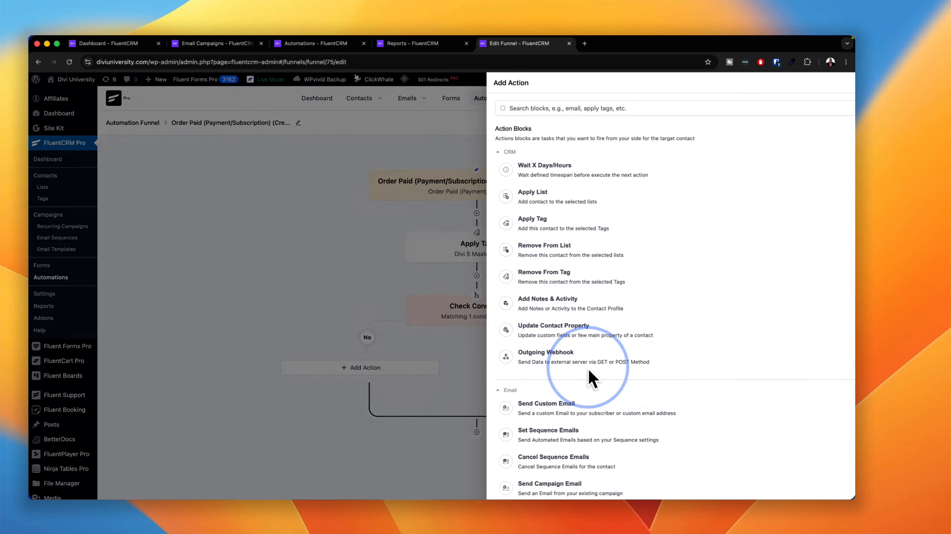
left_click(511, 196)
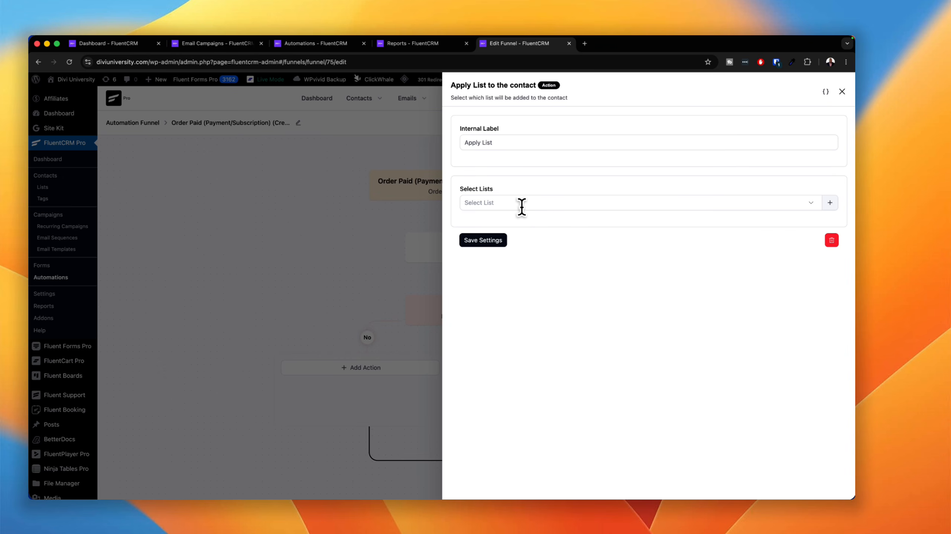
left_click(518, 204)
left_click(513, 228)
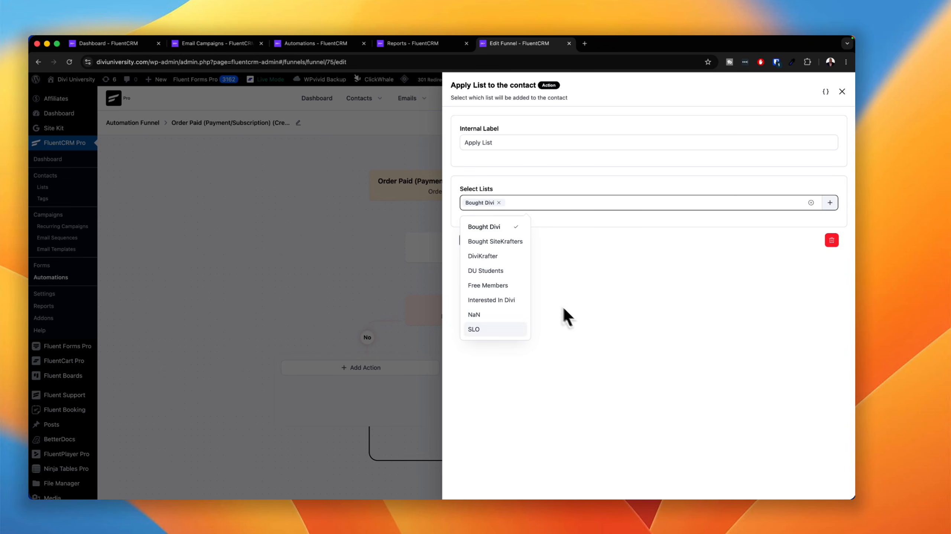
left_click(664, 425)
left_click(477, 242)
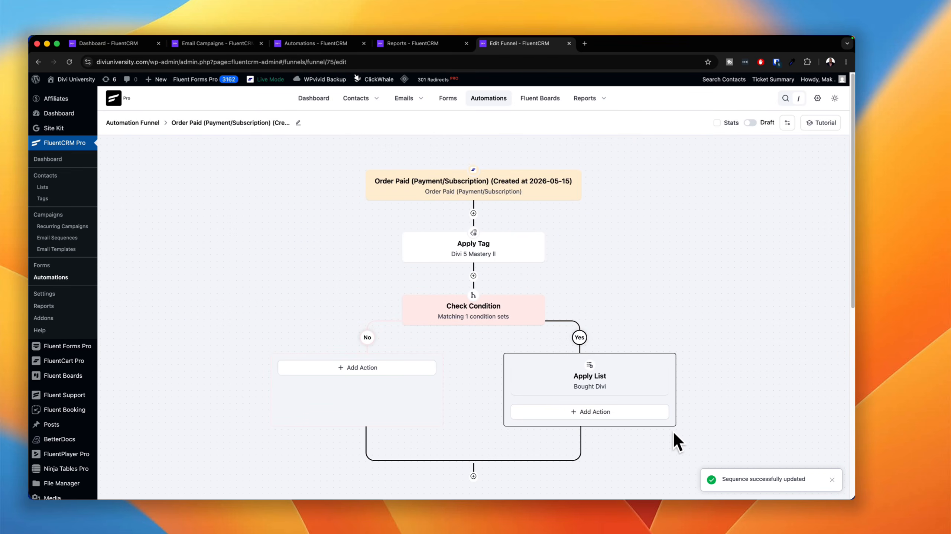
mouse_move(668, 388)
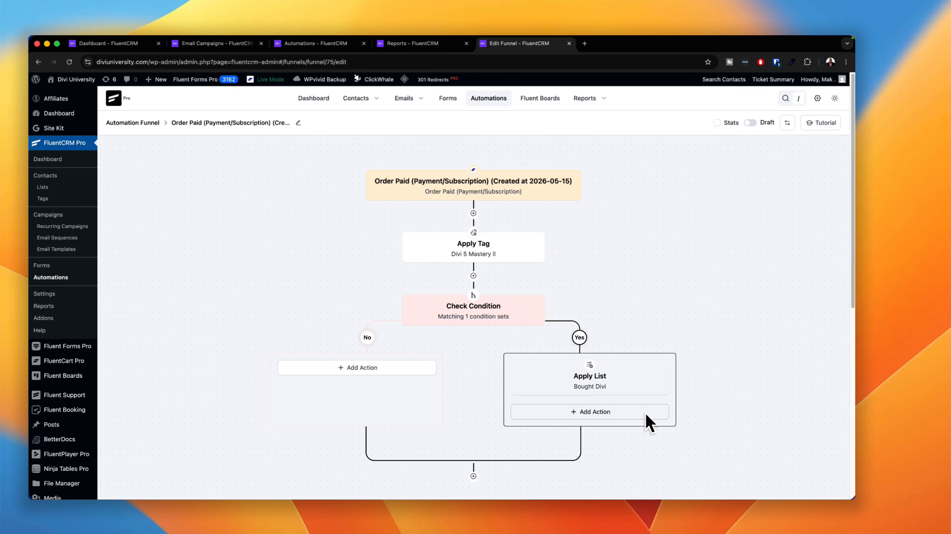
mouse_move(636, 400)
scroll(668, 412, "down", 2)
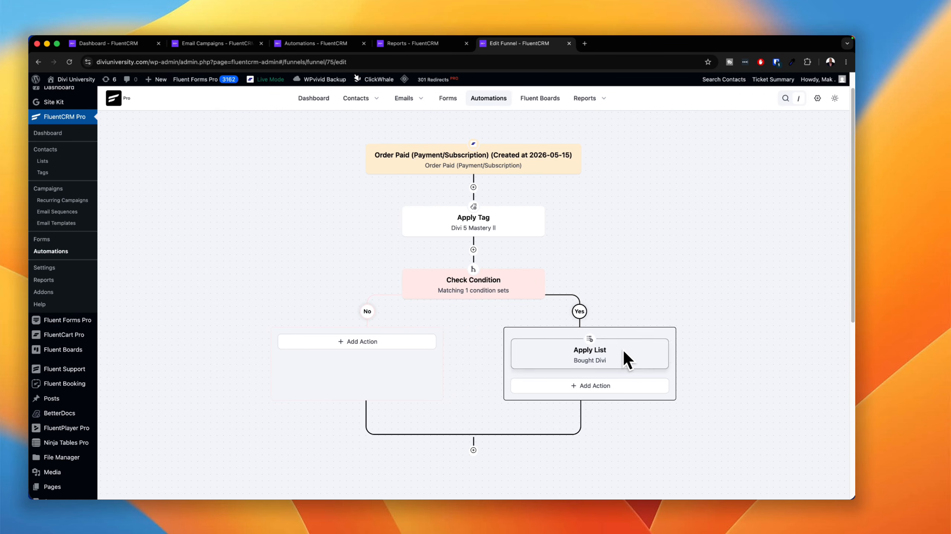
scroll(681, 396, "up", 2)
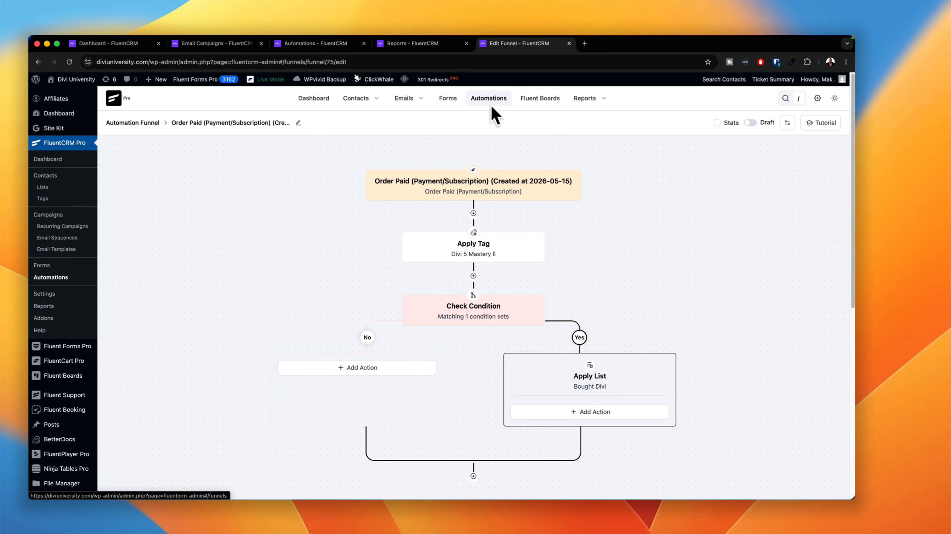
Open the Contacts report and look over its subscriber cards, Contact Growth chart and Contacts by Country map
mouse_move(579, 105)
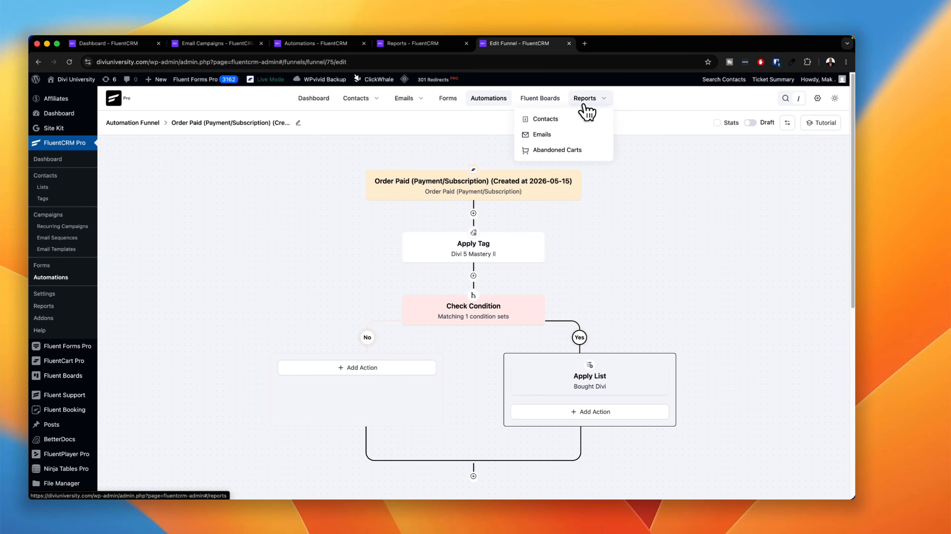
left_click(505, 119)
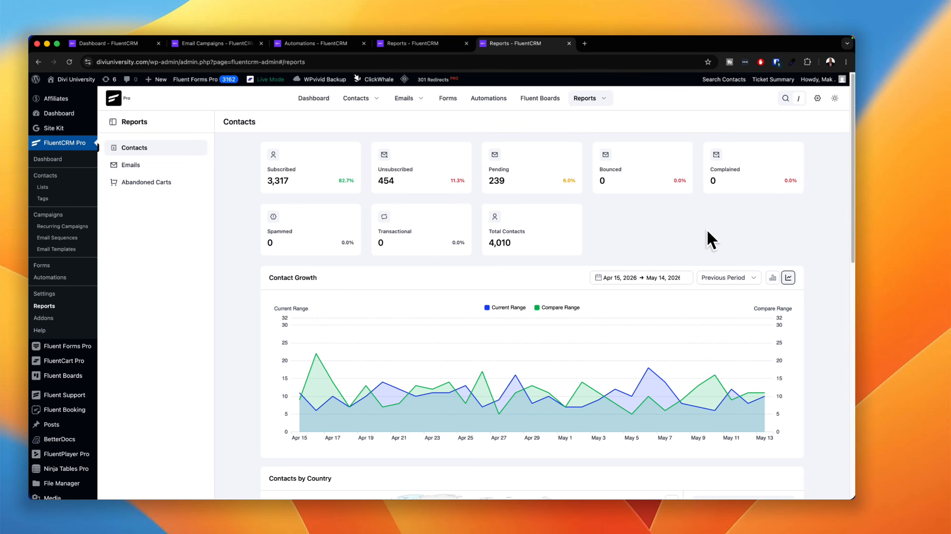
scroll(654, 291, "down", 6)
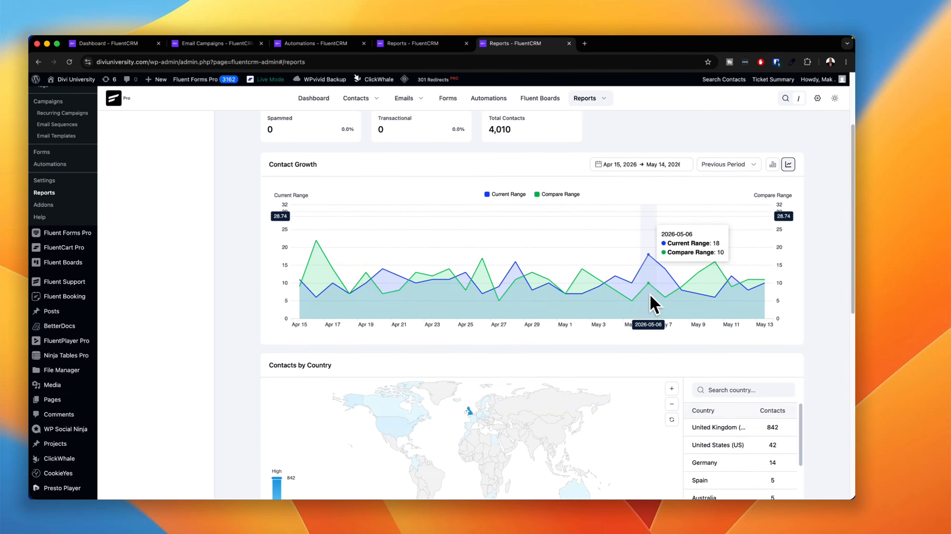
scroll(653, 309, "down", 3)
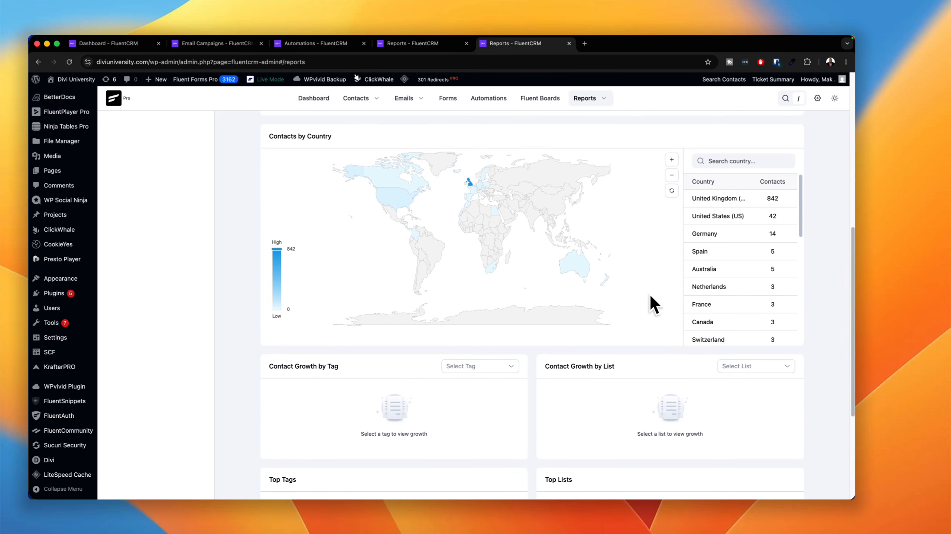
scroll(658, 291, "up", 9)
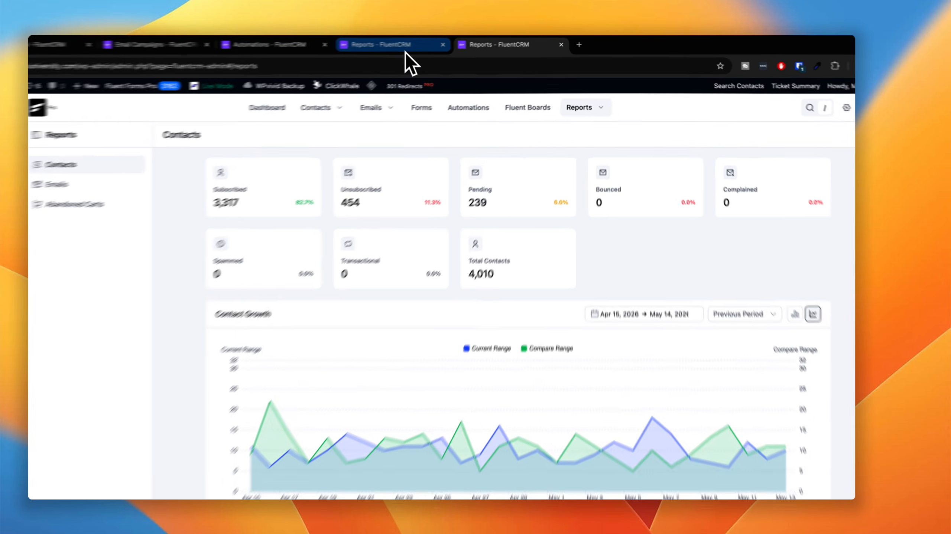
Compare with the old version's Advanced Reports page, examining its summary cards, contact growth chart and date comparison table
left_click(415, 43)
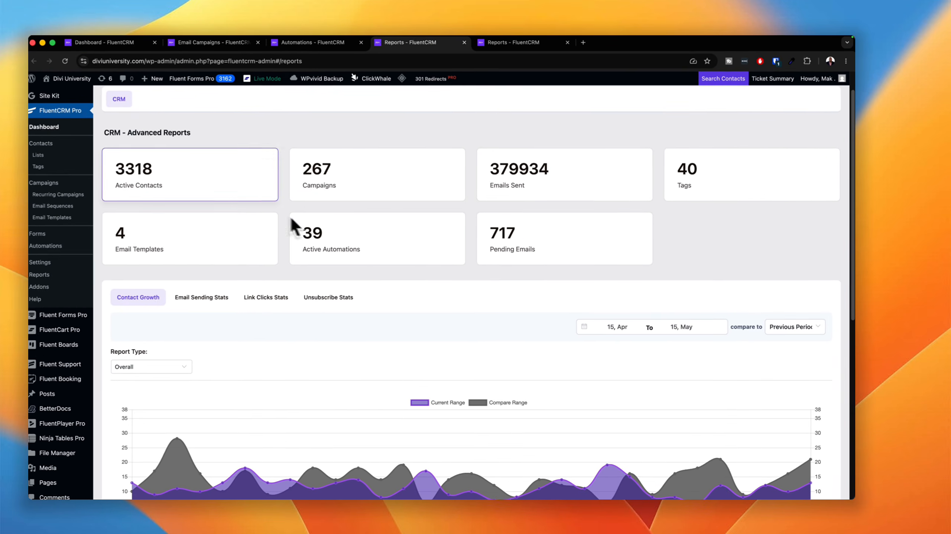
left_click(531, 44)
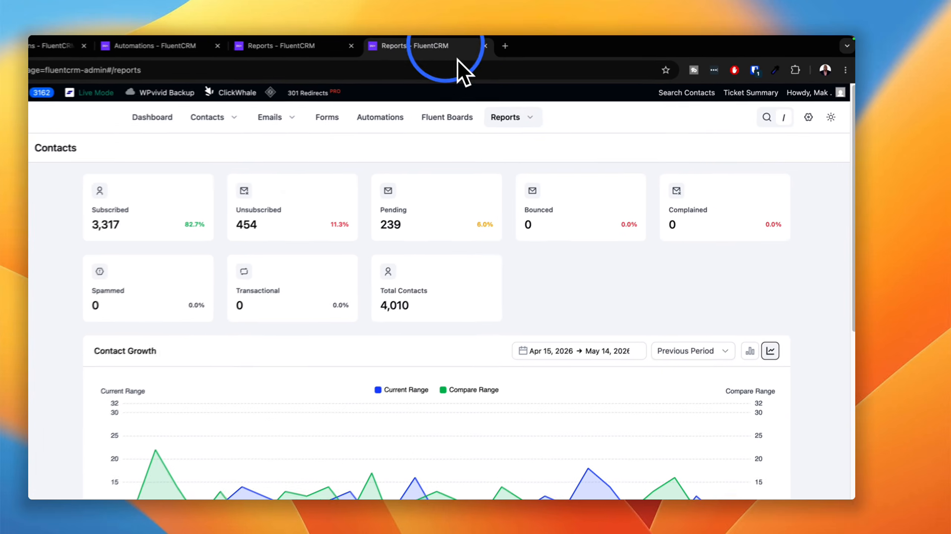
left_click(302, 48)
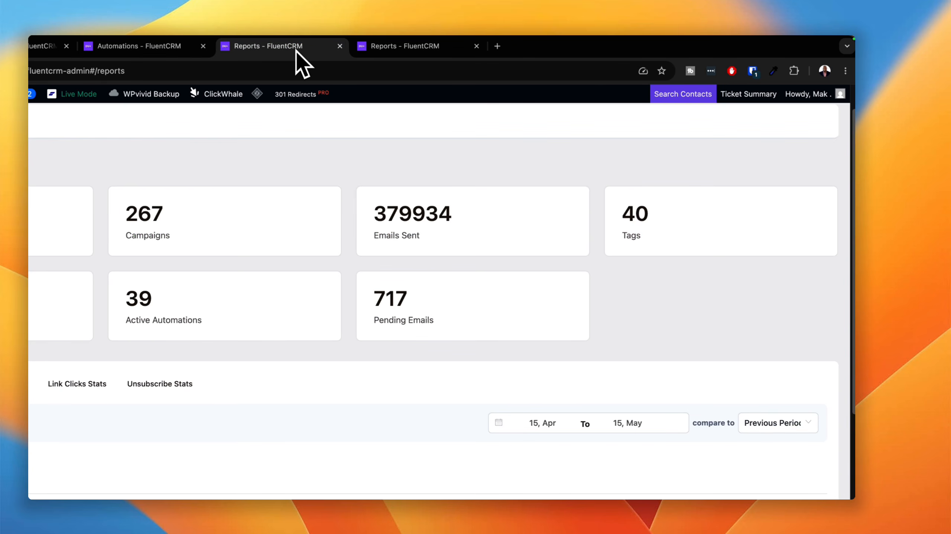
scroll(292, 137, "down", 5)
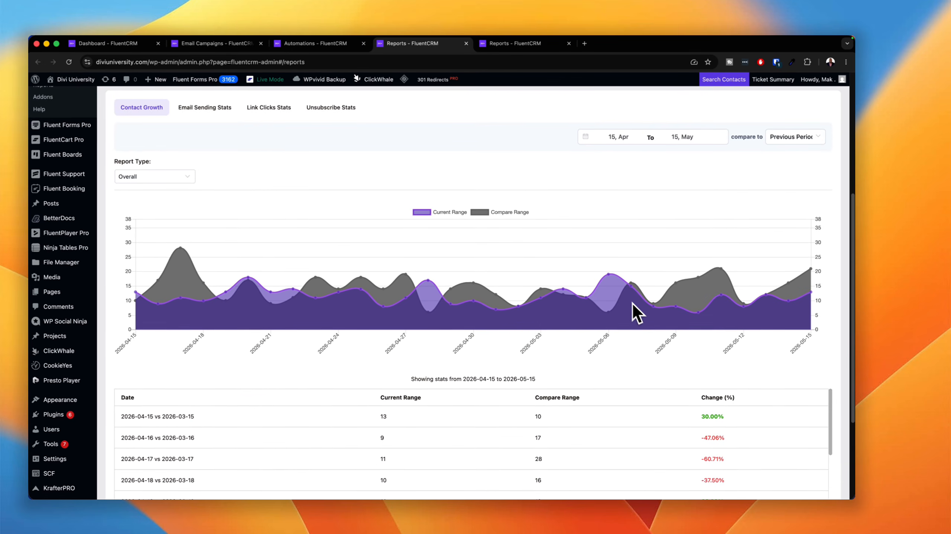
scroll(646, 301, "down", 15)
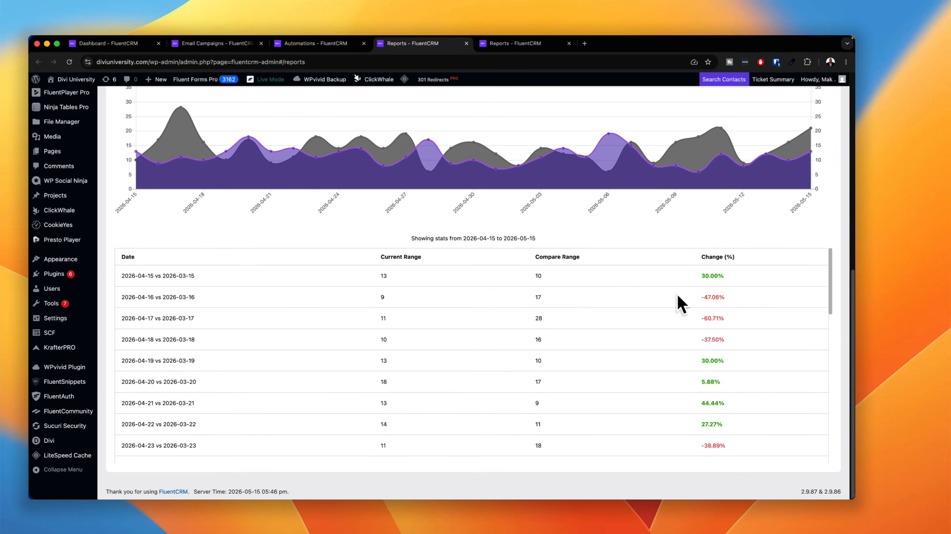
scroll(686, 286, "up", 15)
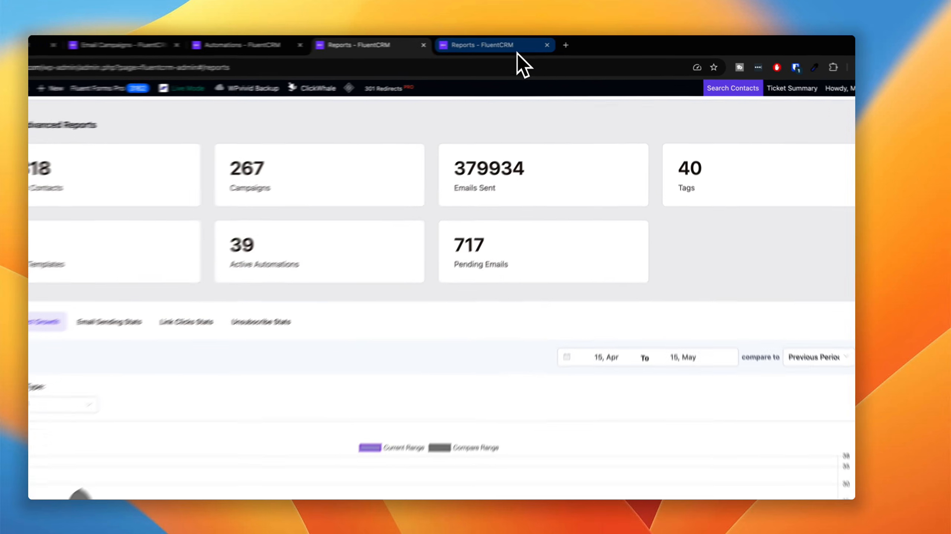
Return to the new Contacts report and examine the full country list, growth by tag and list, Top Tags and Top Lists
left_click(516, 50)
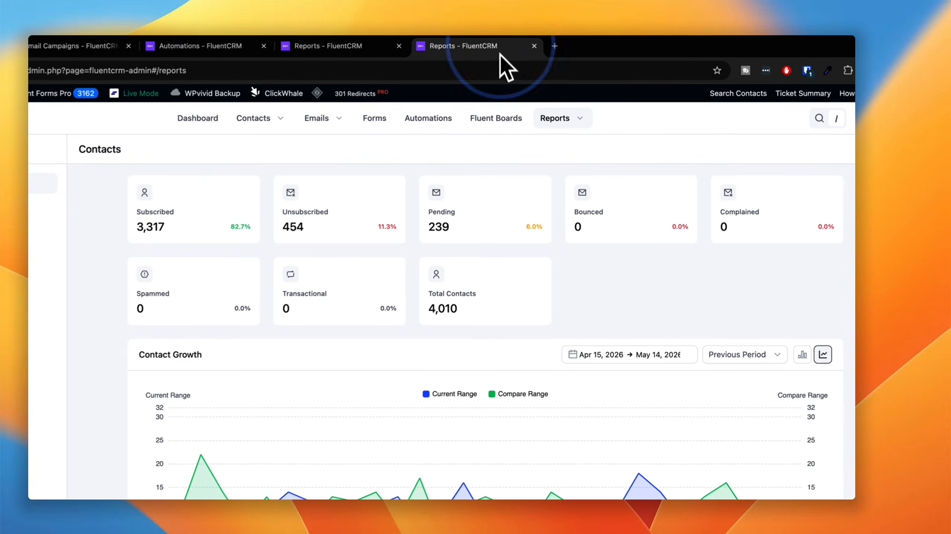
scroll(246, 355, "down", 8)
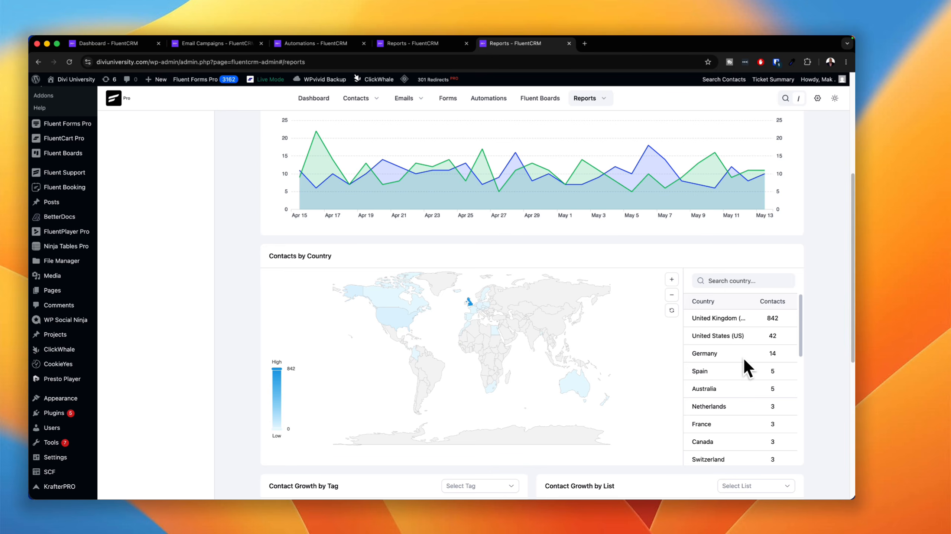
scroll(749, 397, "down", 5)
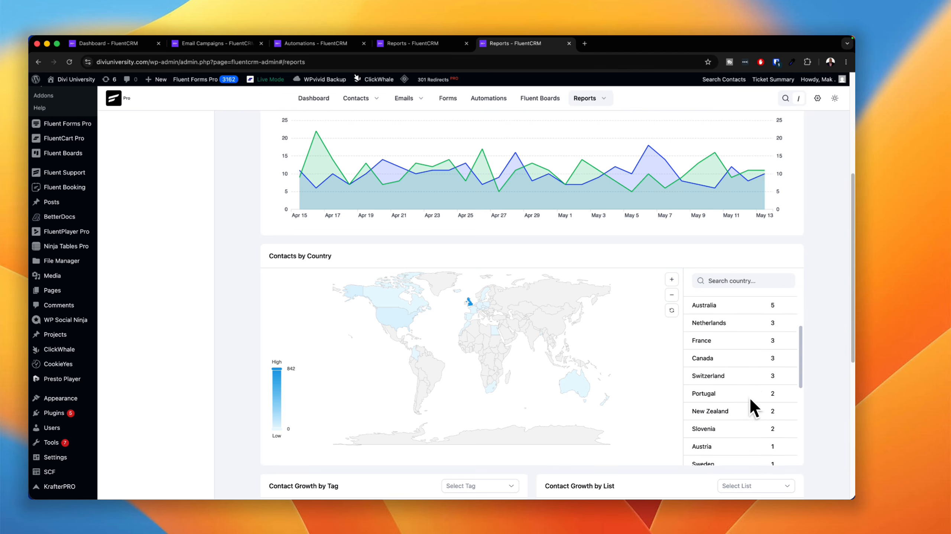
scroll(748, 396, "down", 3)
scroll(665, 437, "down", 5)
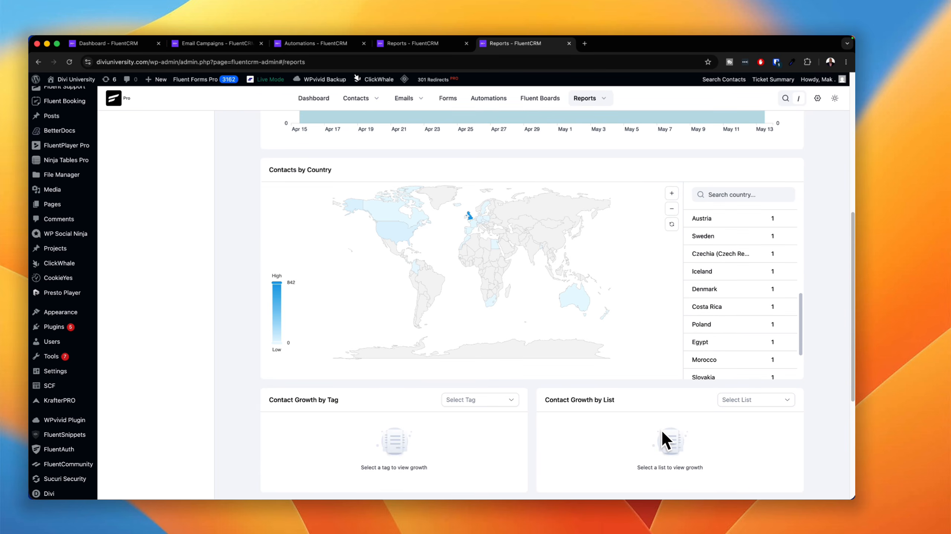
scroll(661, 427, "down", 3)
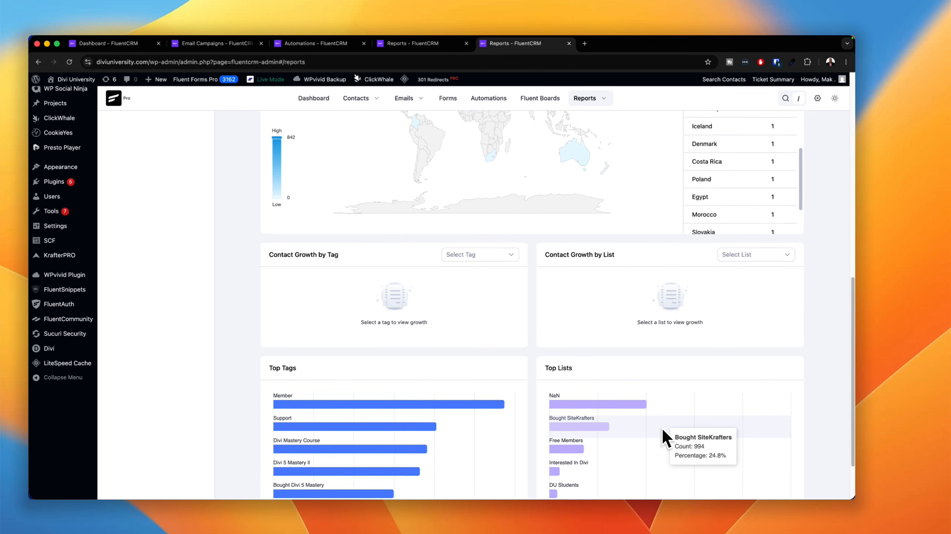
scroll(662, 428, "down", 2)
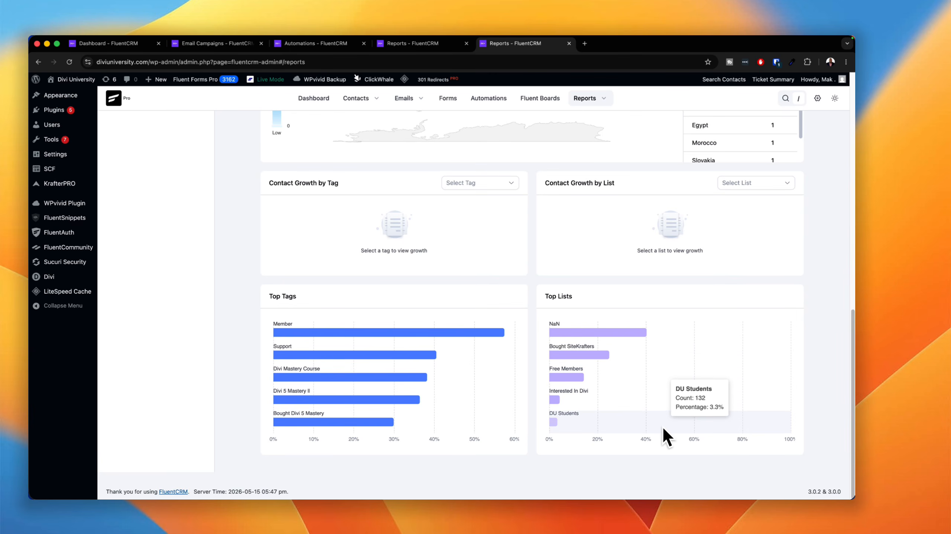
scroll(663, 427, "up", 15)
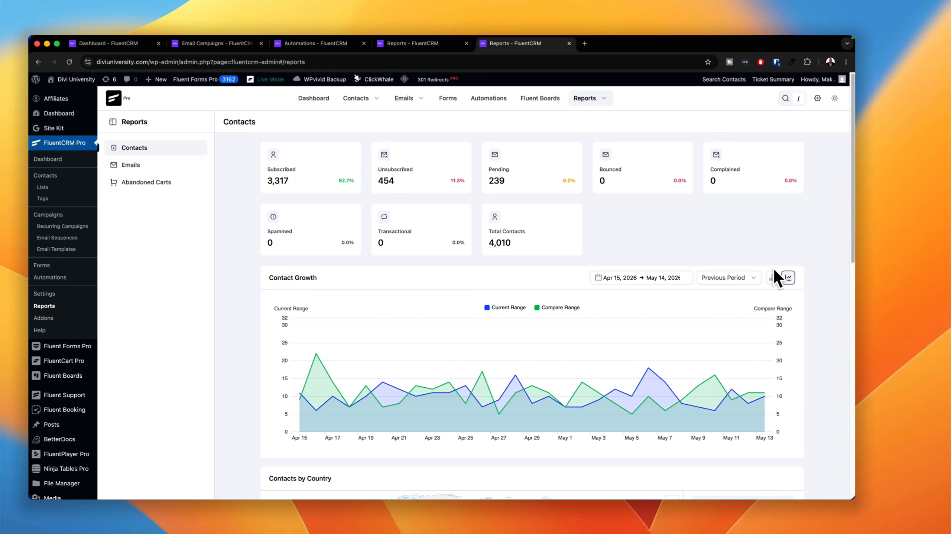
Switch the Contact Growth chart to a bar chart and review it with its date range and comparison options
left_click(771, 277)
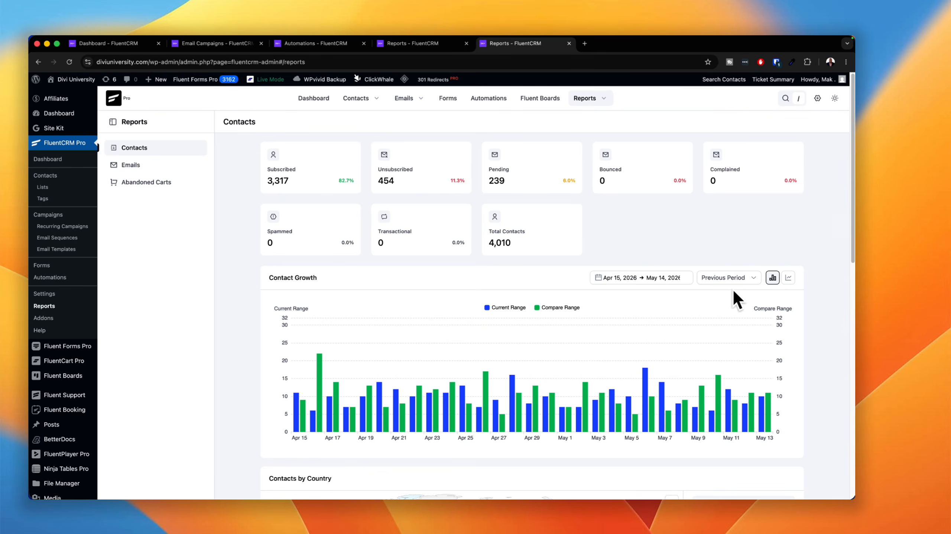
scroll(765, 370, "down", 5)
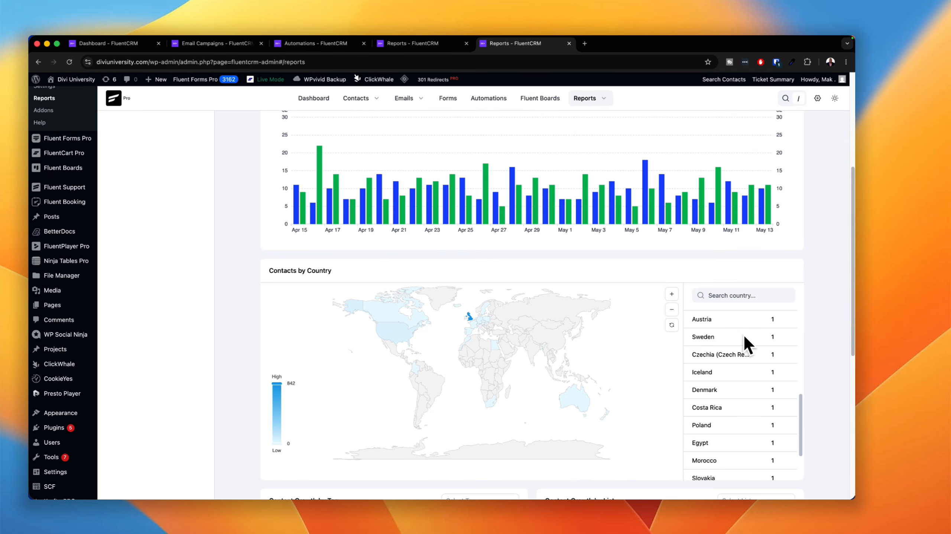
scroll(745, 338, "up", 6)
scroll(759, 322, "up", 4)
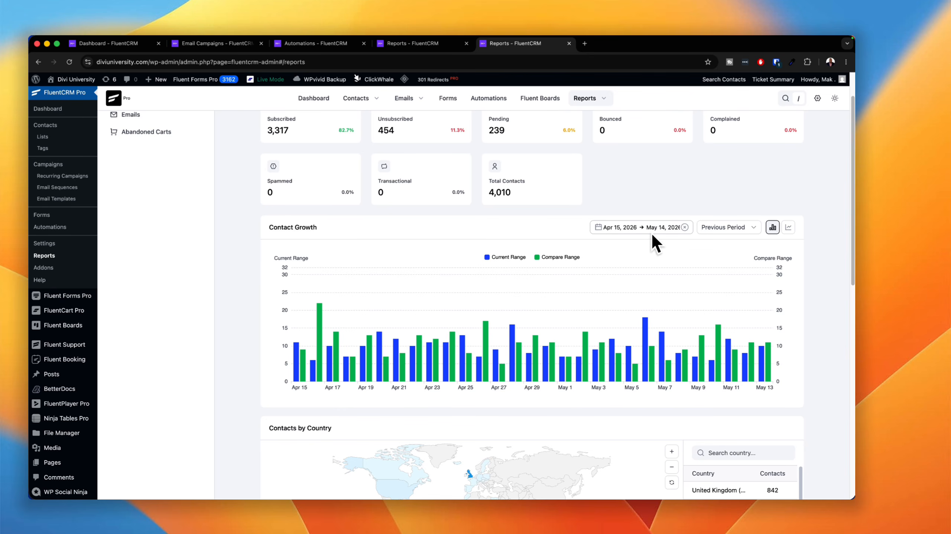
scroll(382, 303, "up", 1)
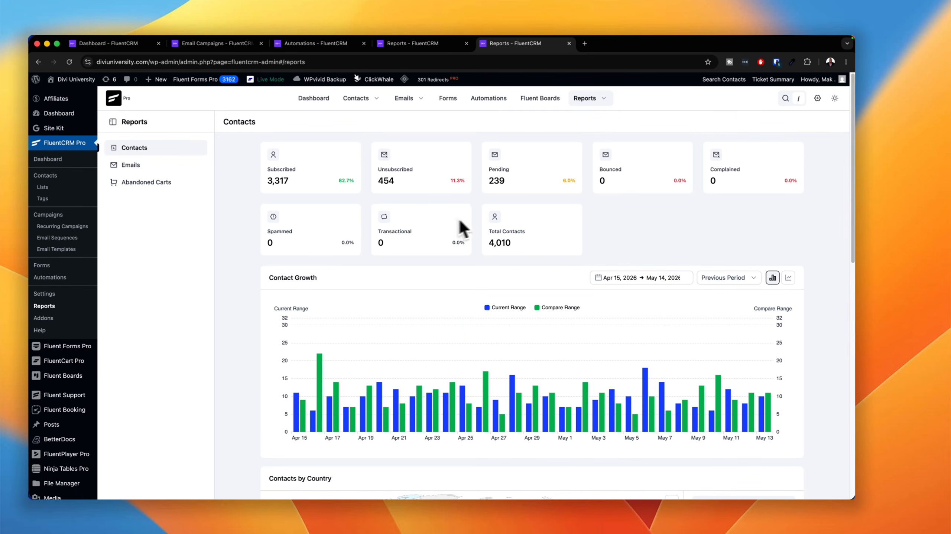
Open the Emails report and review its sending, link click, unsubscribe, campaign rate and recent campaign sections
mouse_move(619, 111)
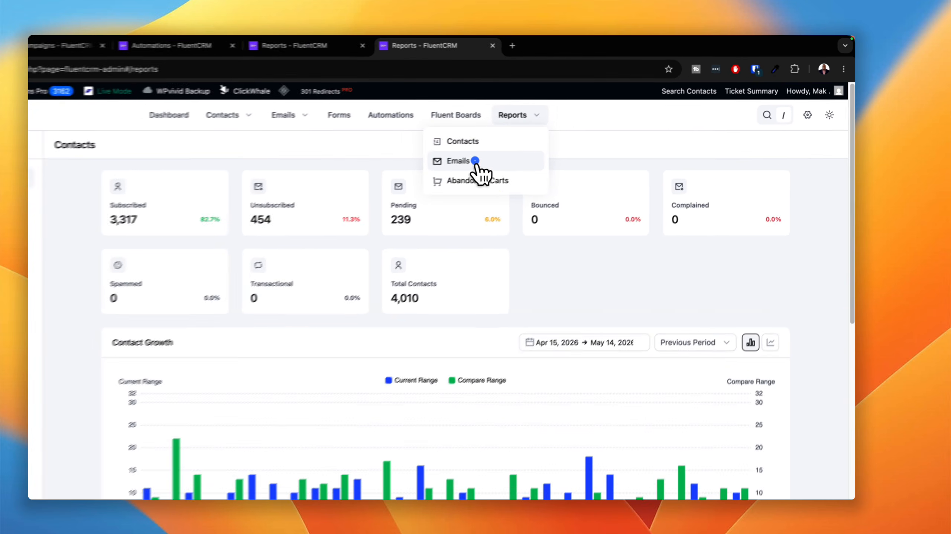
left_click(544, 135)
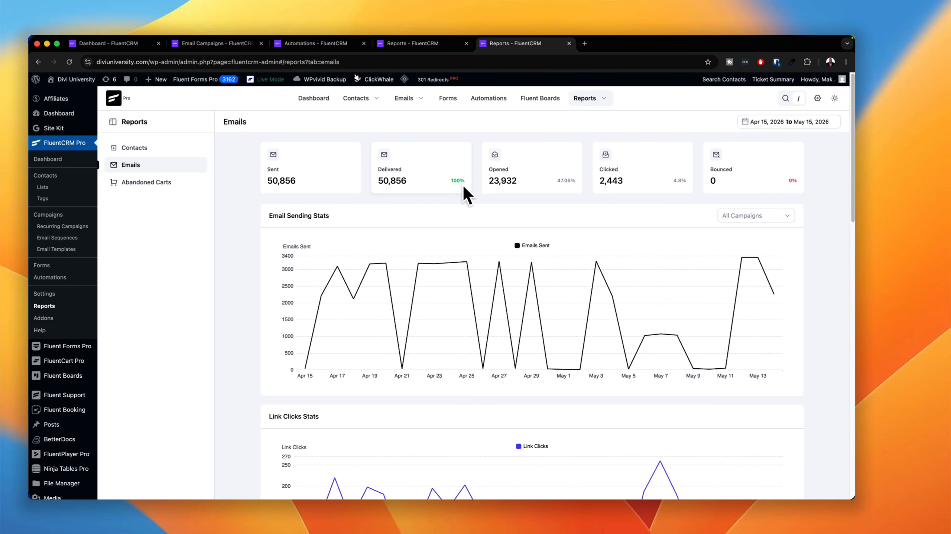
scroll(470, 292, "down", 2)
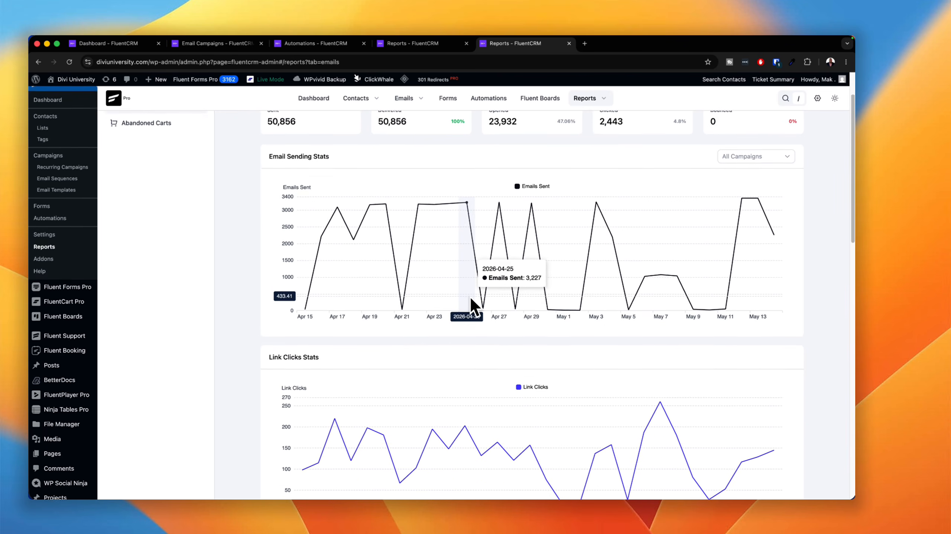
scroll(470, 297, "down", 5)
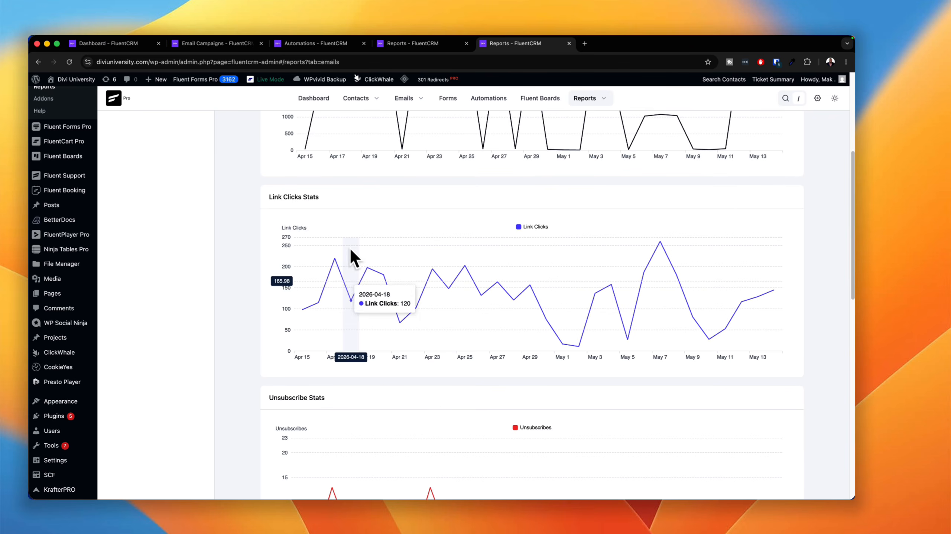
scroll(247, 356, "down", 6)
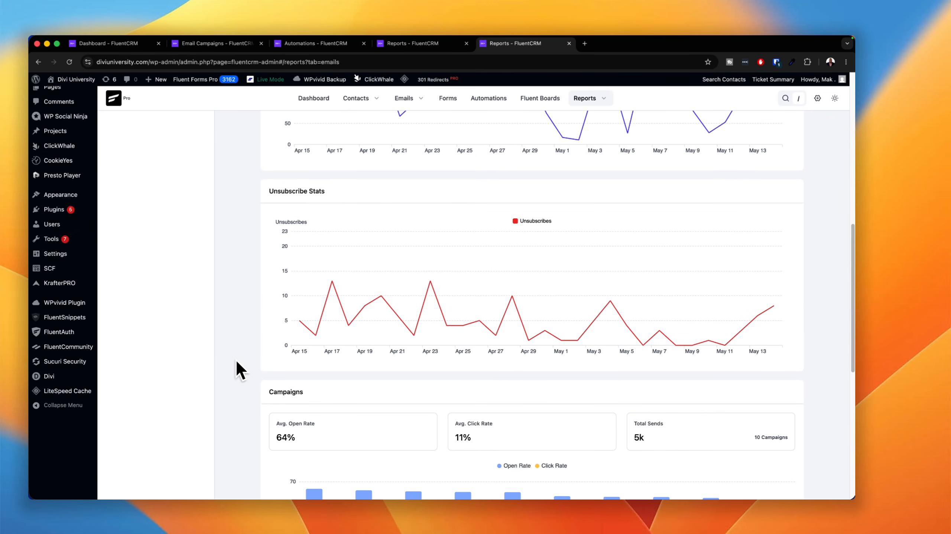
scroll(237, 362, "down", 10)
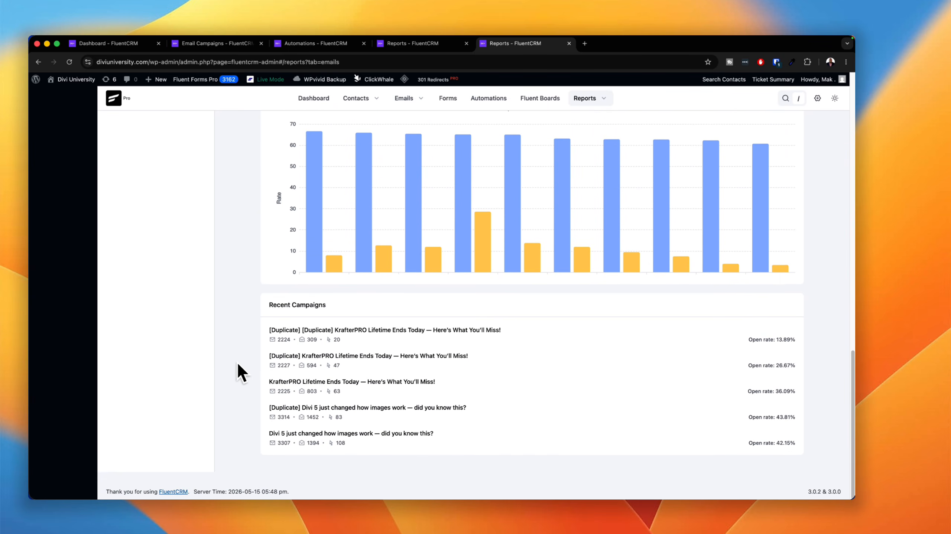
scroll(238, 364, "up", 20)
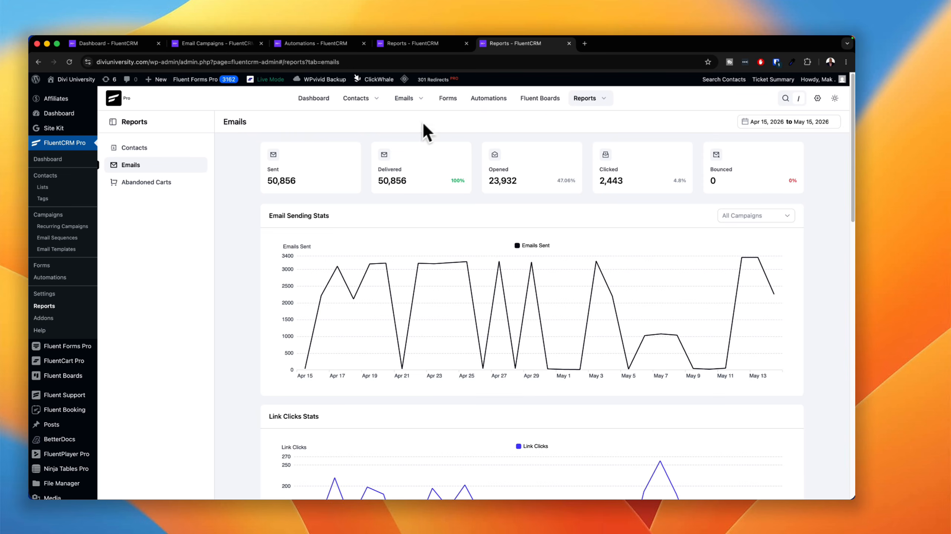
mouse_move(567, 101)
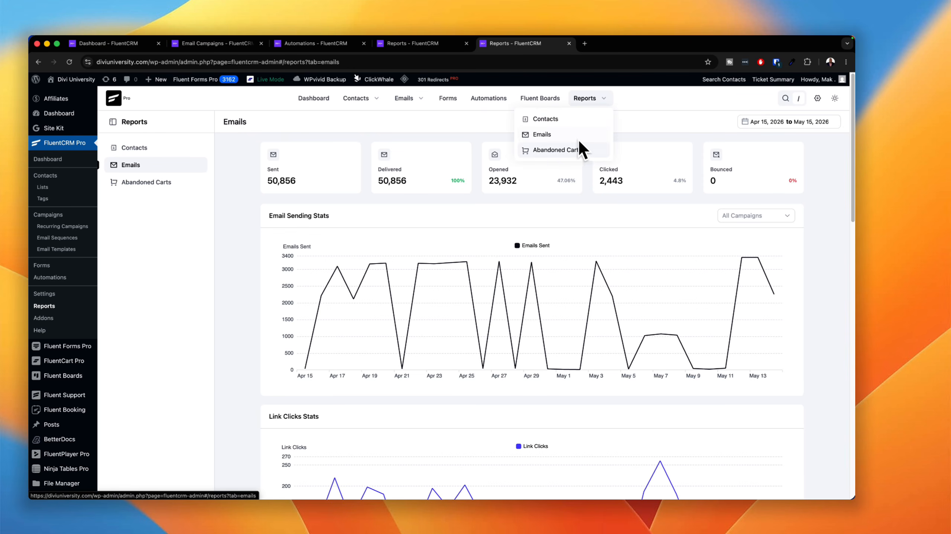
left_click(662, 124)
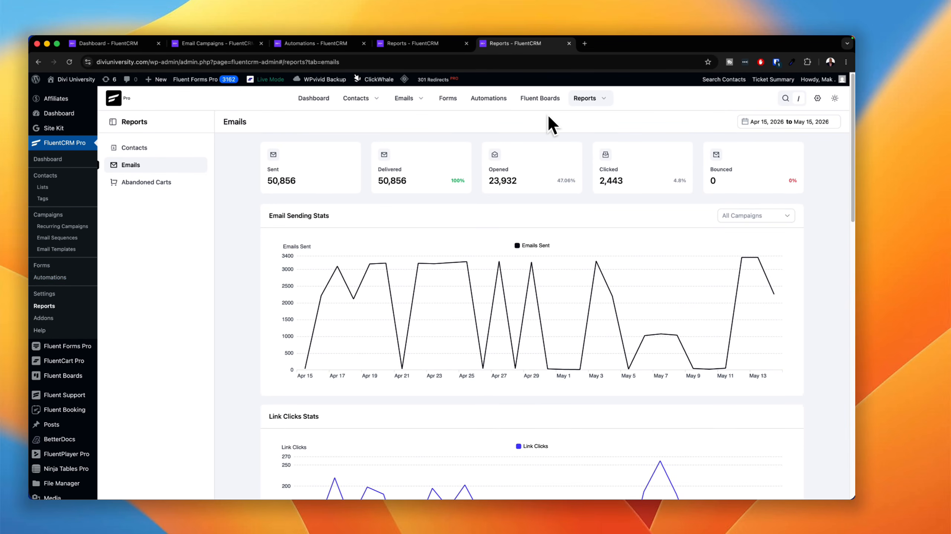
mouse_move(422, 112)
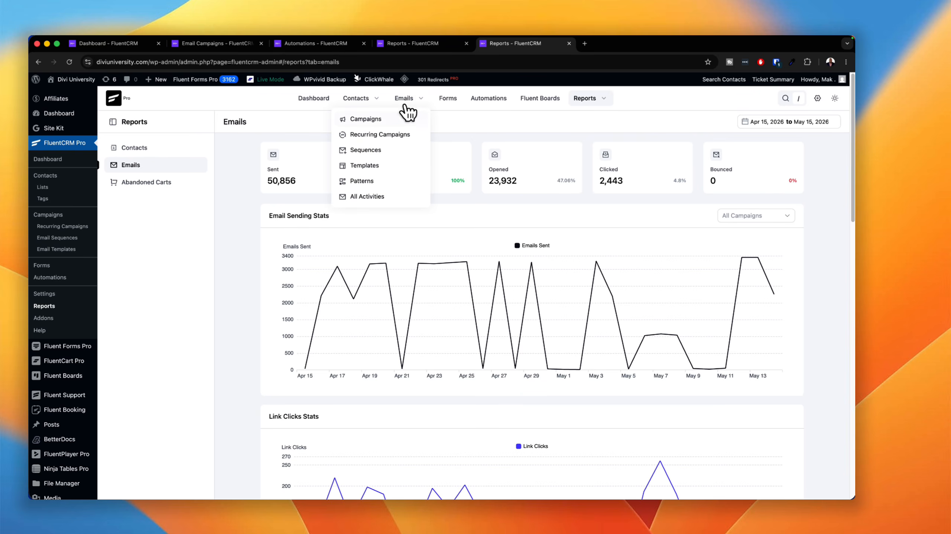
Start a new email campaign with the Default (Gutenberg) editor and try to create it titled with the first name plus "Test"
left_click(359, 119)
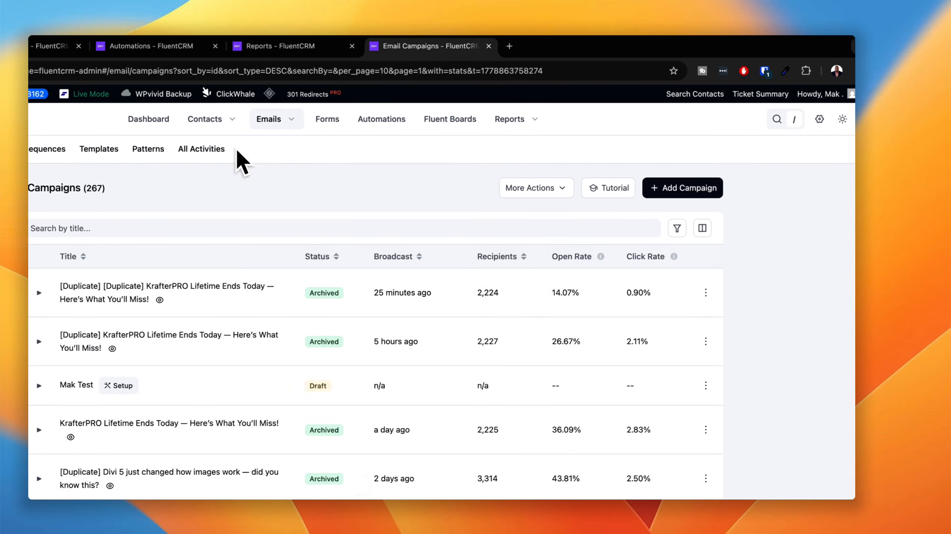
left_click(656, 189)
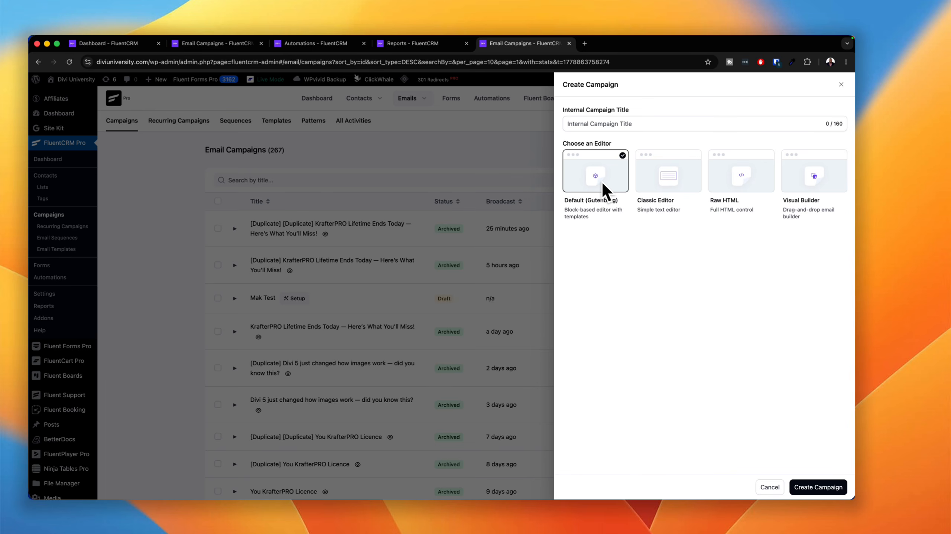
left_click(817, 487)
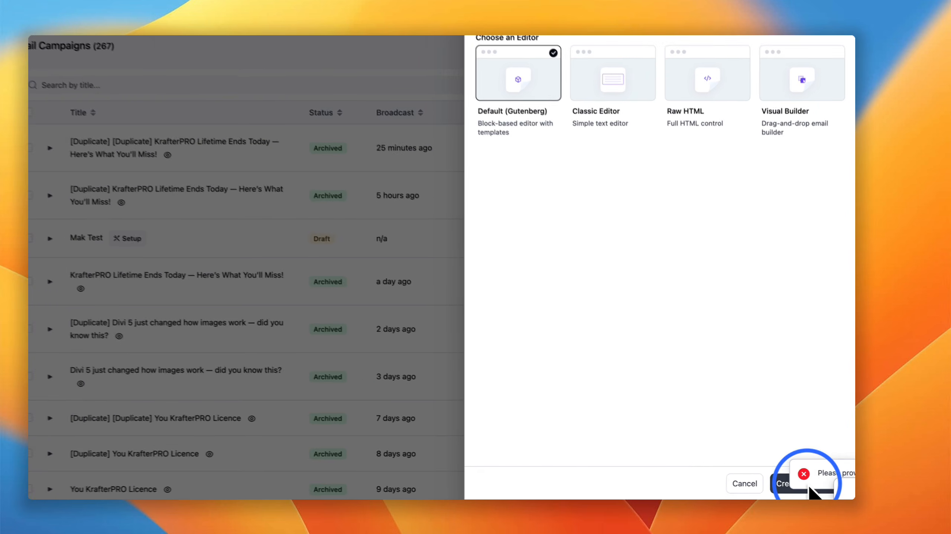
left_click(588, 130)
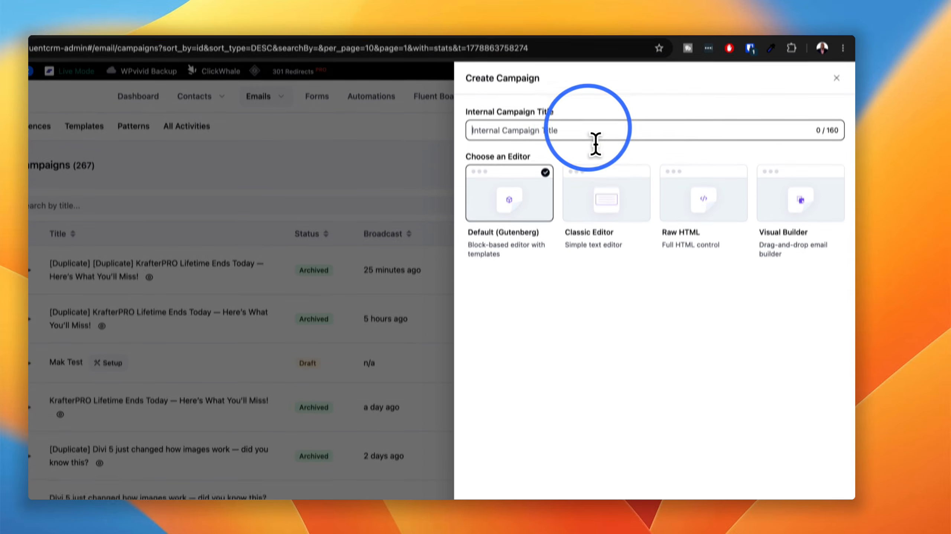
type("Mak")
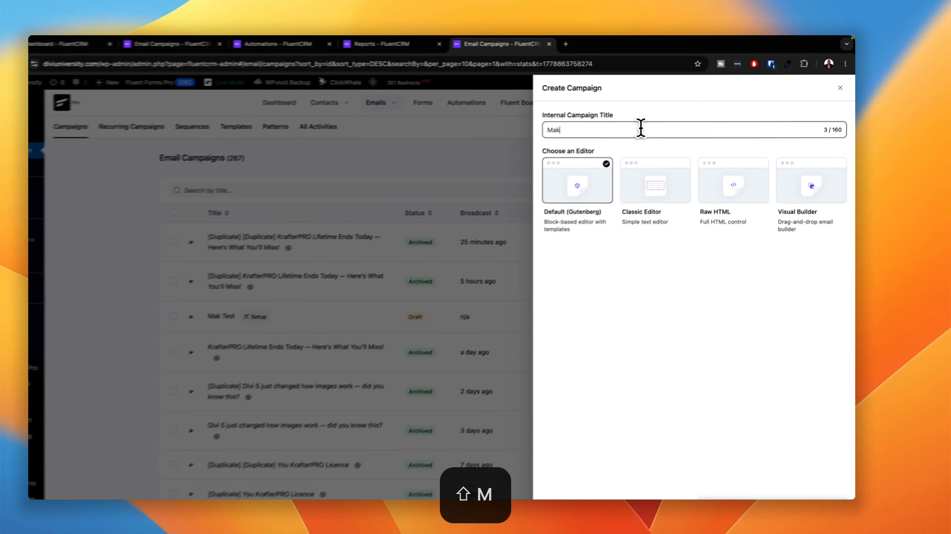
type(" Test")
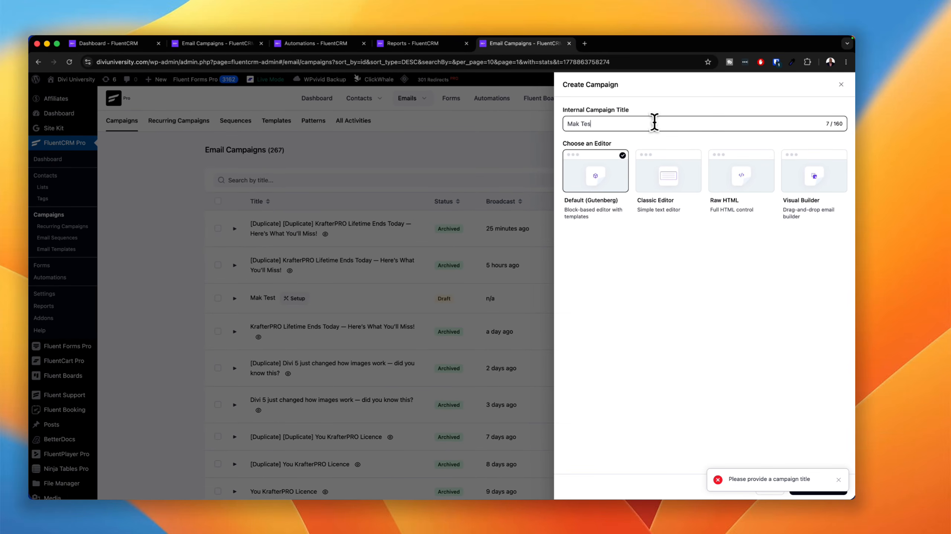
left_click(816, 488)
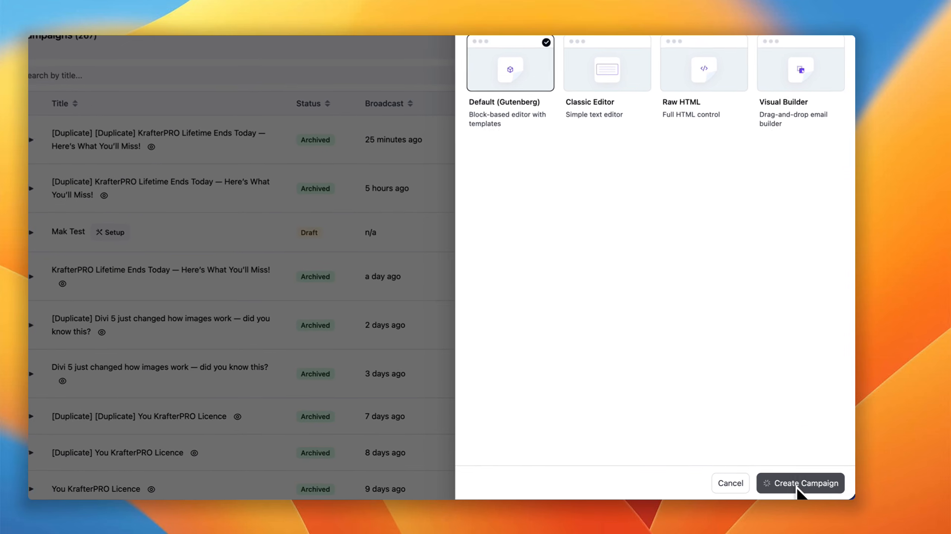
Extend the internal campaign title so it ends in "Test 2" and create the campaign
left_click(532, 129)
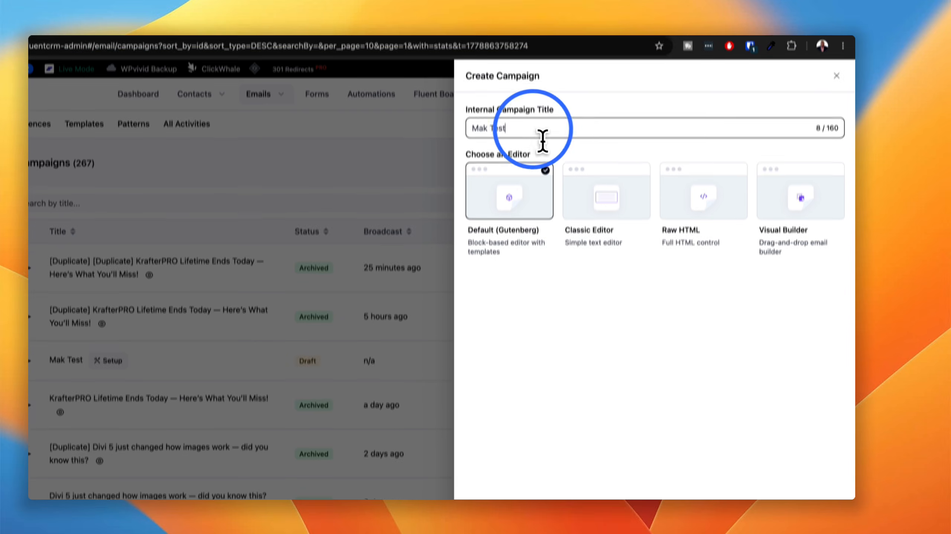
type("@")
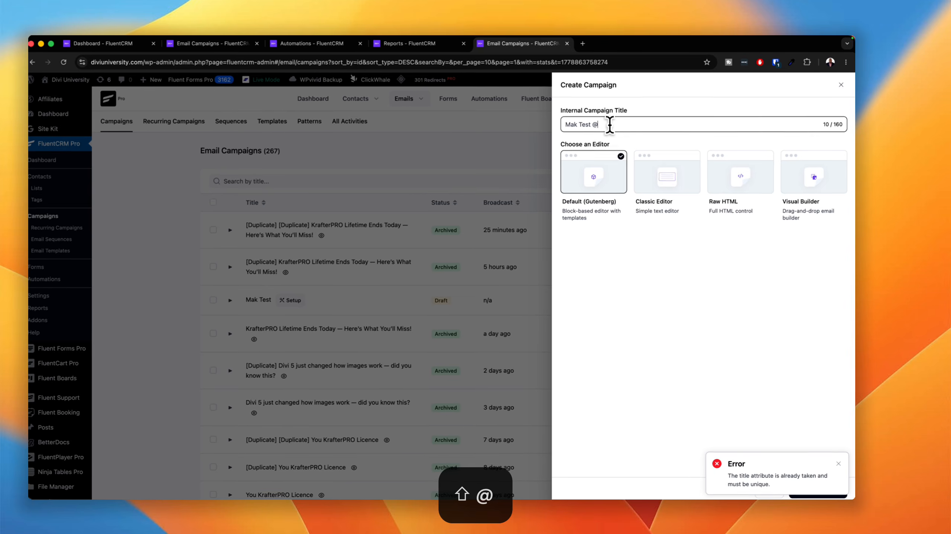
left_click(813, 486)
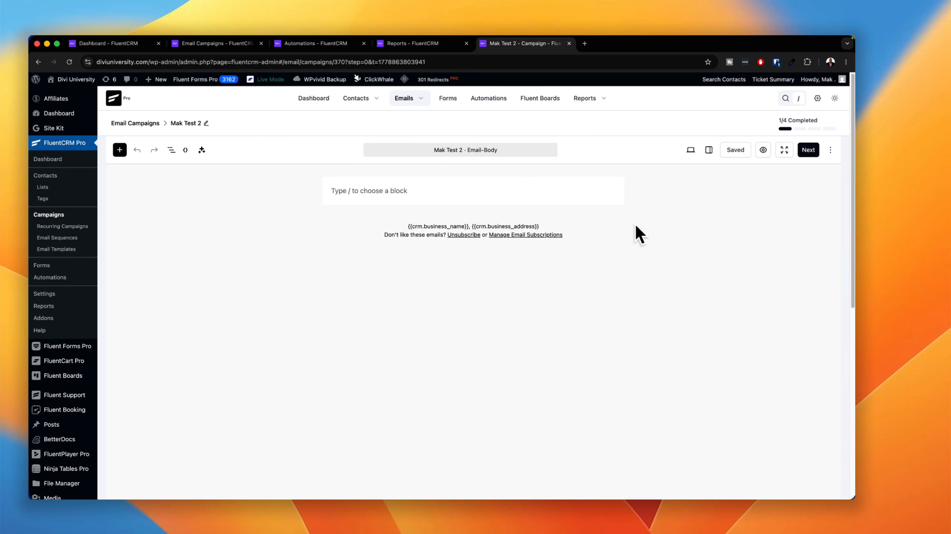
Open the full block library and write "This is a test paragraph..." in the email body, followed by a new empty block
left_click(404, 195)
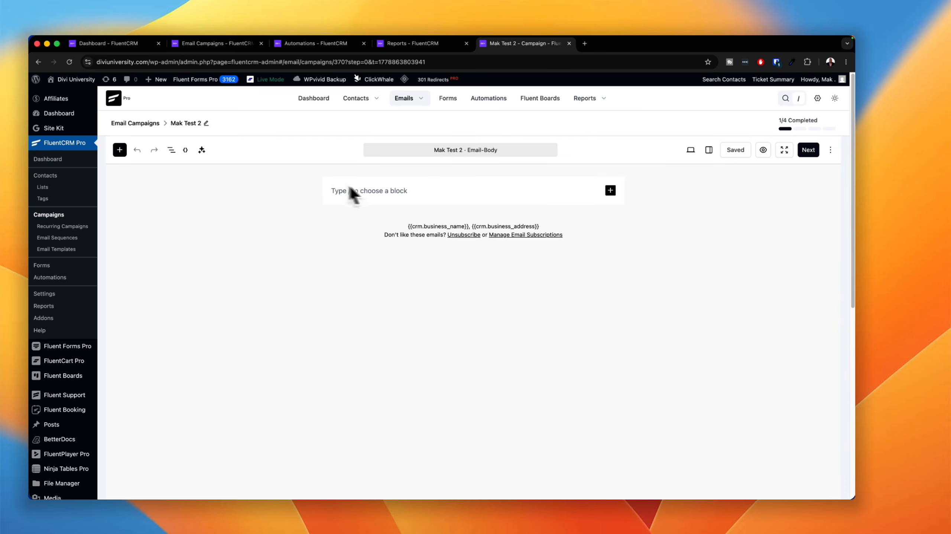
left_click(610, 191)
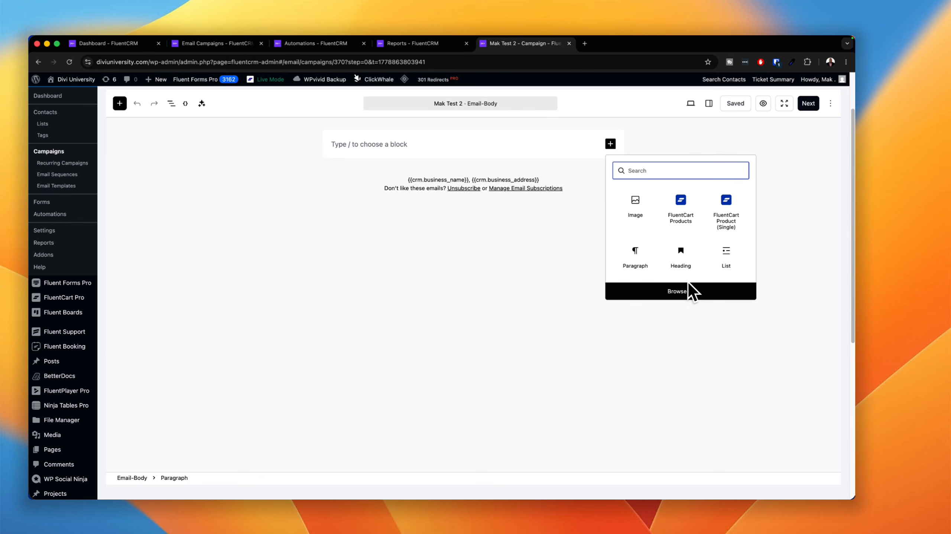
left_click(614, 303)
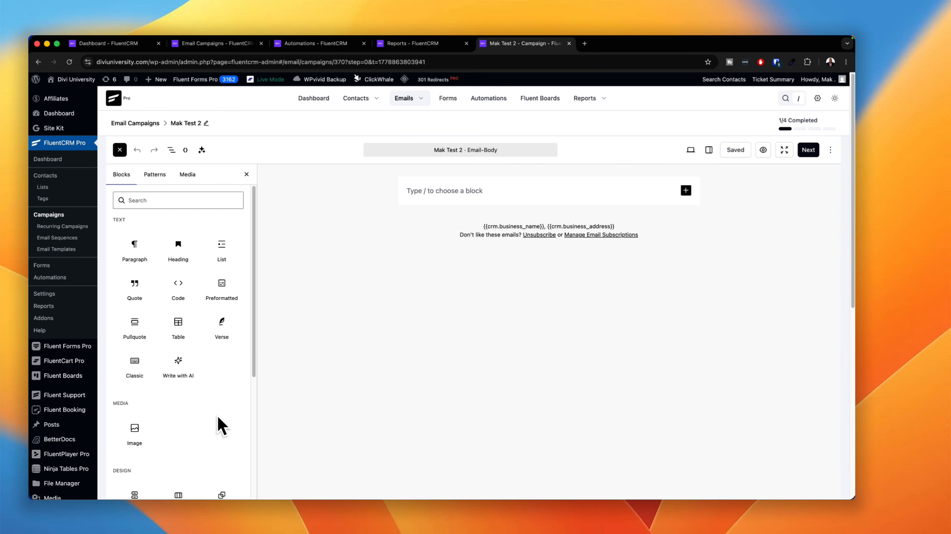
left_click(134, 250)
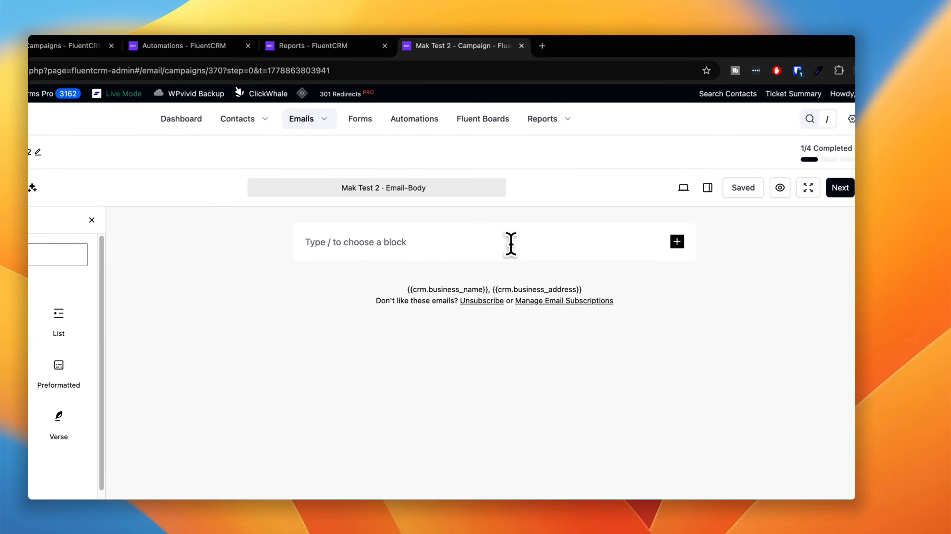
type("This is a")
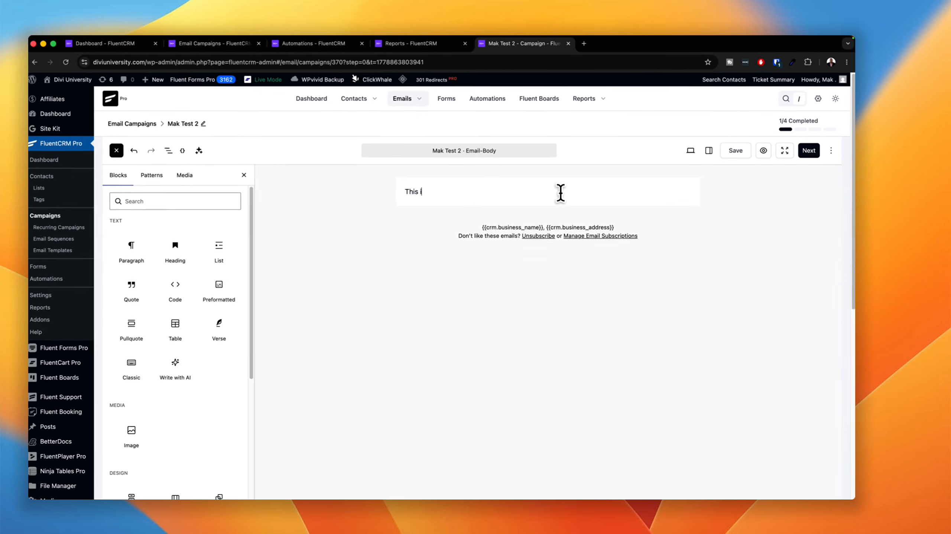
type(" test paragraph...")
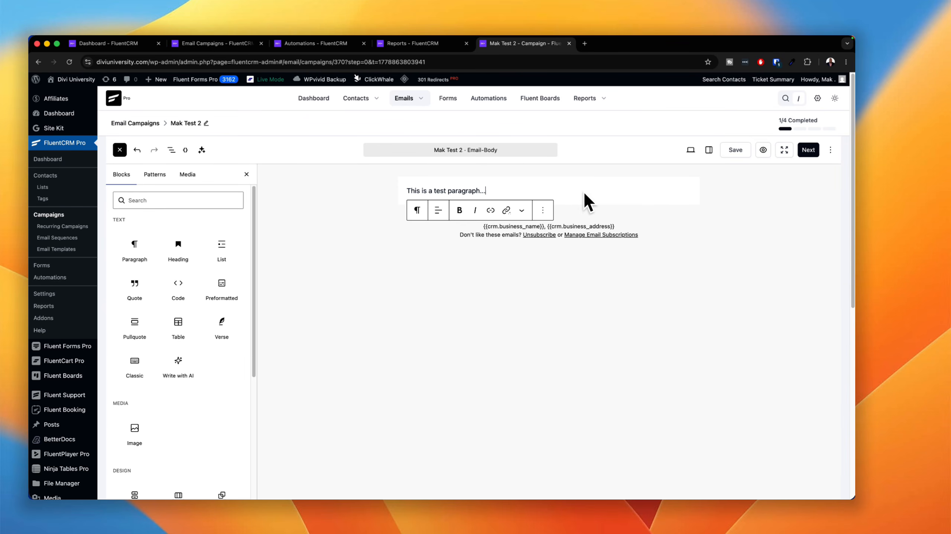
key("Return")
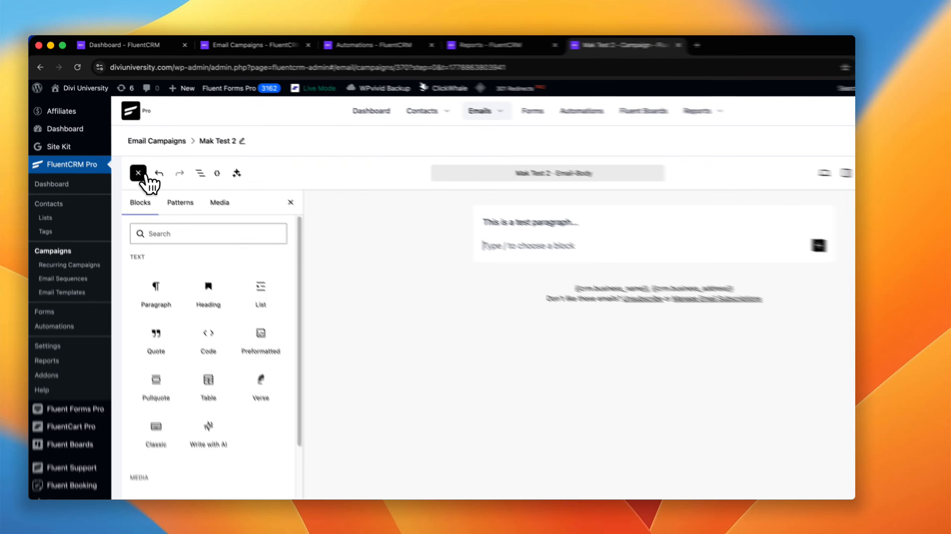
Browse the available blocks and add a Buttons block labelled "Buy Now" below the test paragraph
left_click(143, 174)
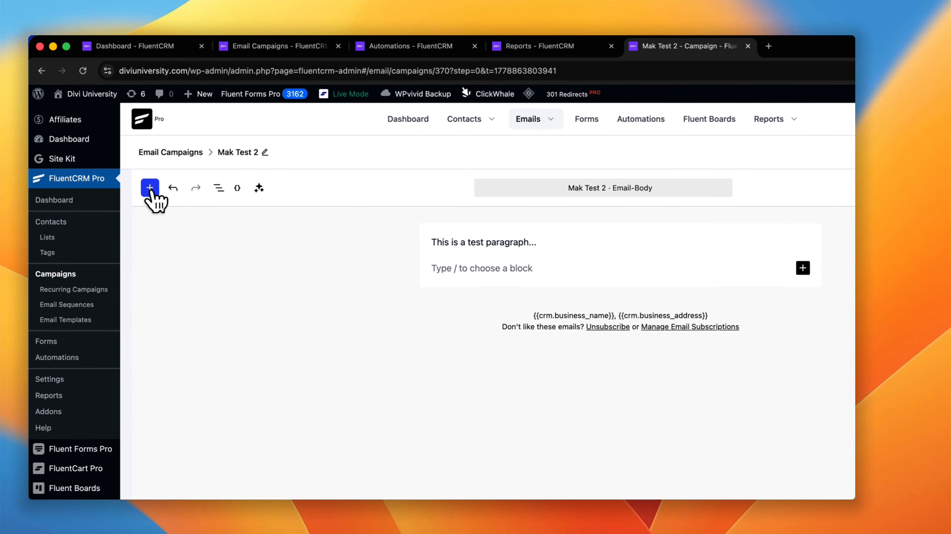
left_click(150, 188)
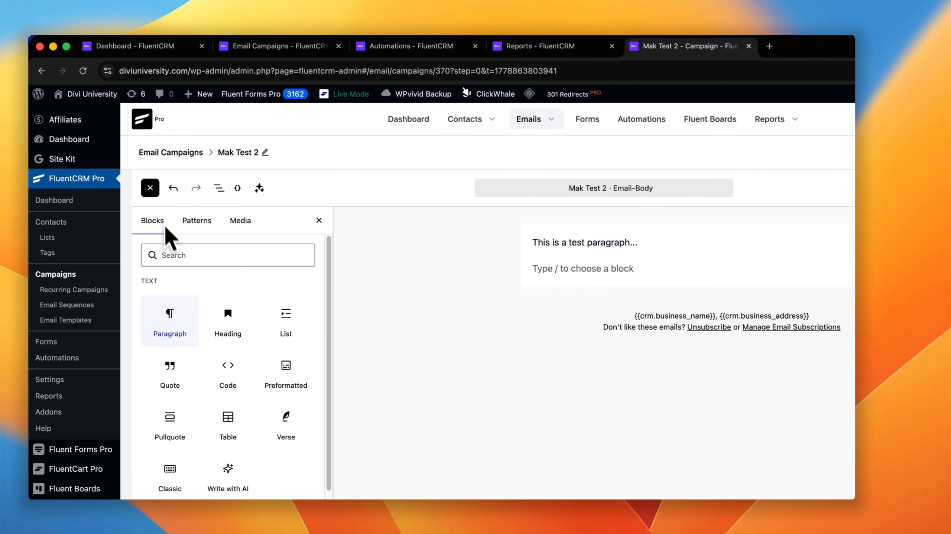
scroll(195, 318, "down", 4)
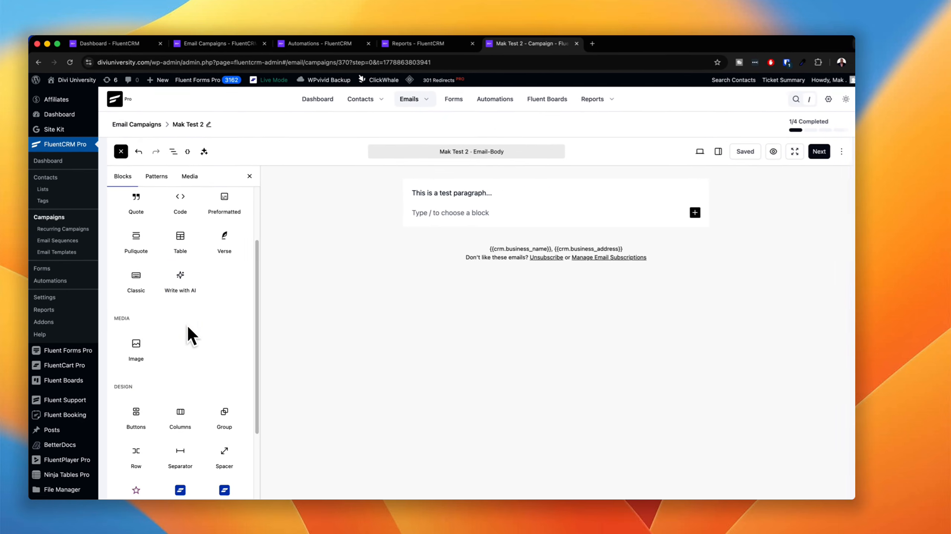
scroll(188, 328, "down", 5)
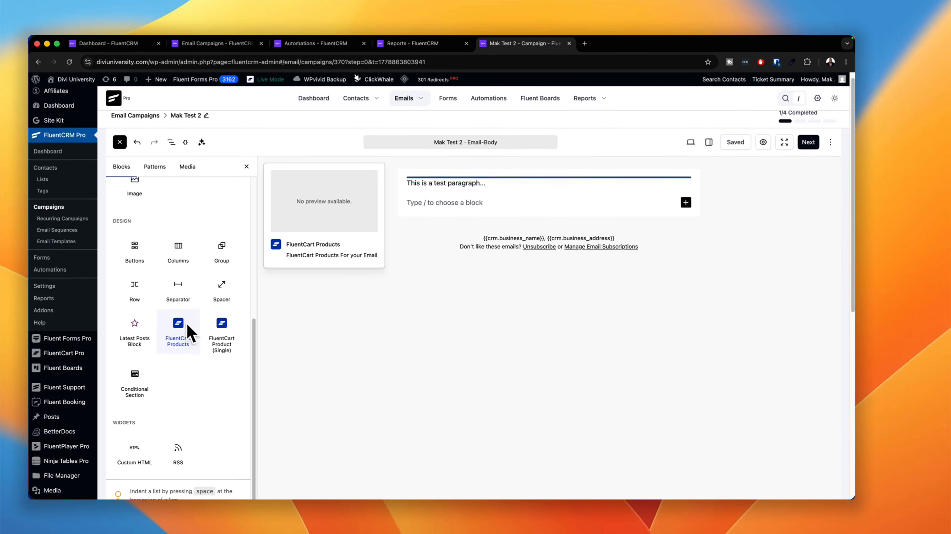
left_click(136, 253)
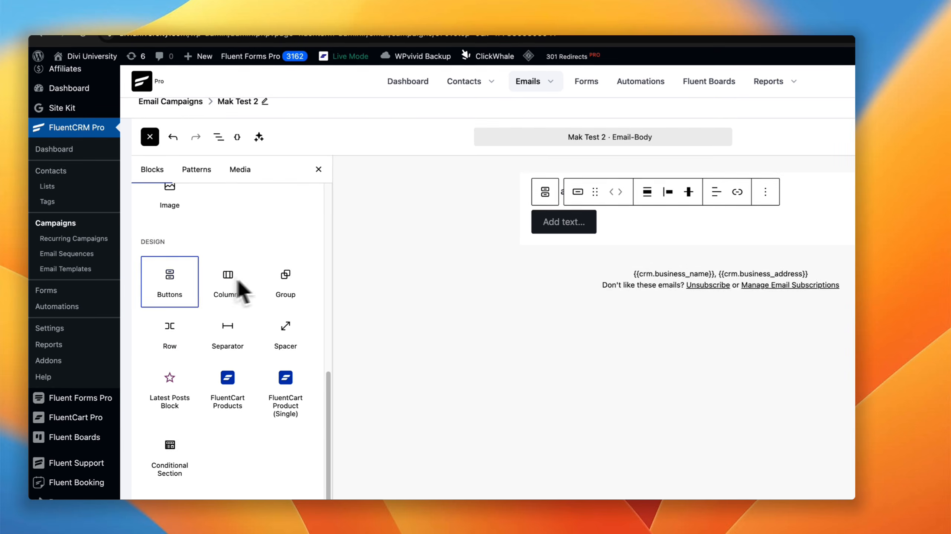
left_click(564, 222)
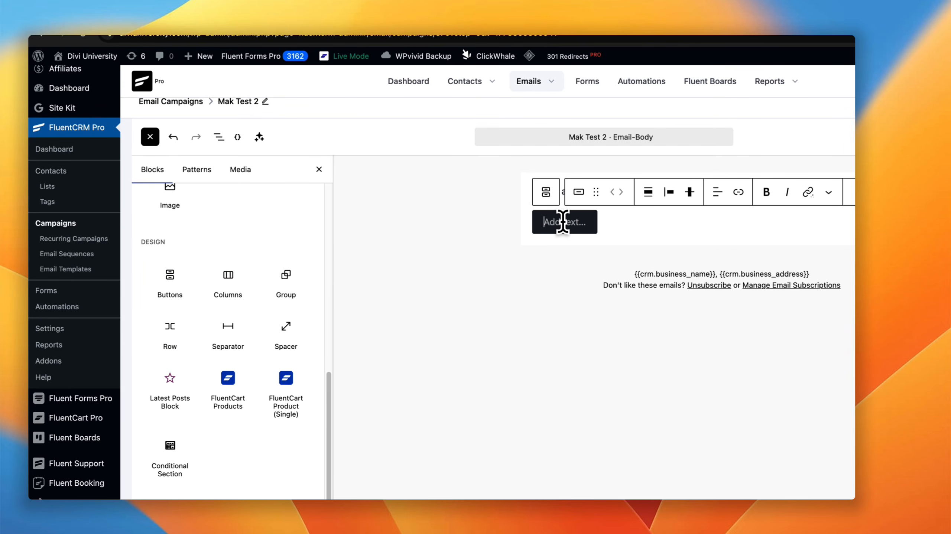
type("Buy")
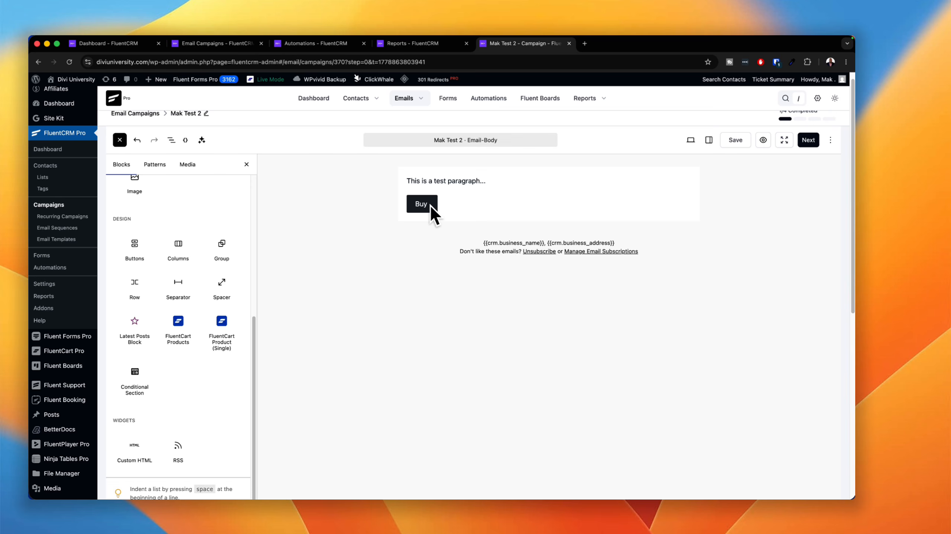
type(" Now")
left_click(514, 207)
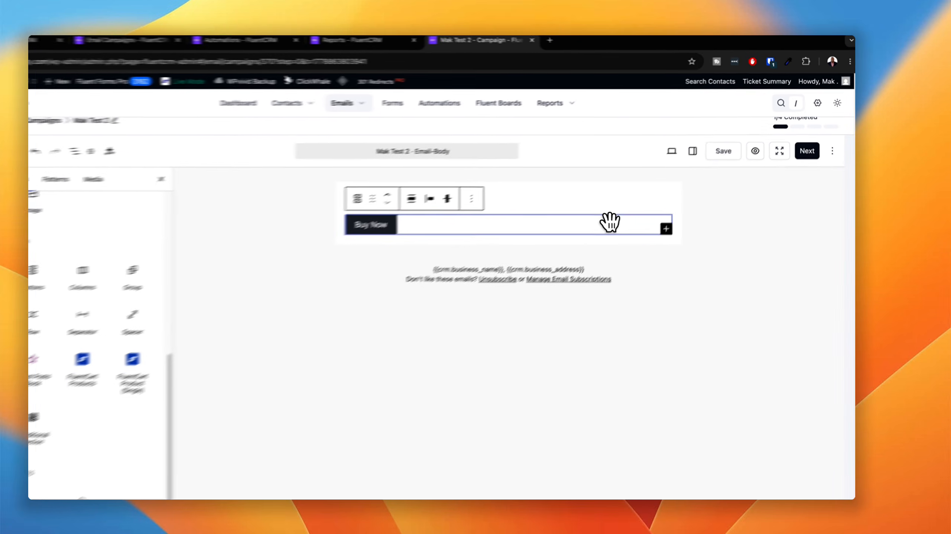
scroll(827, 195, "up", 1)
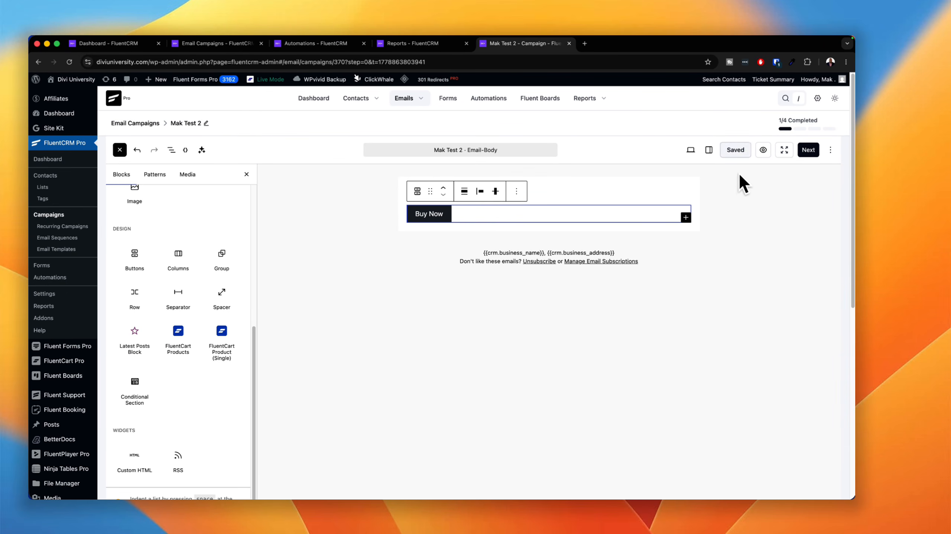
Show the Buttons block's style settings, try the M, L and XL font sizes, and set the font size to L
left_click(708, 150)
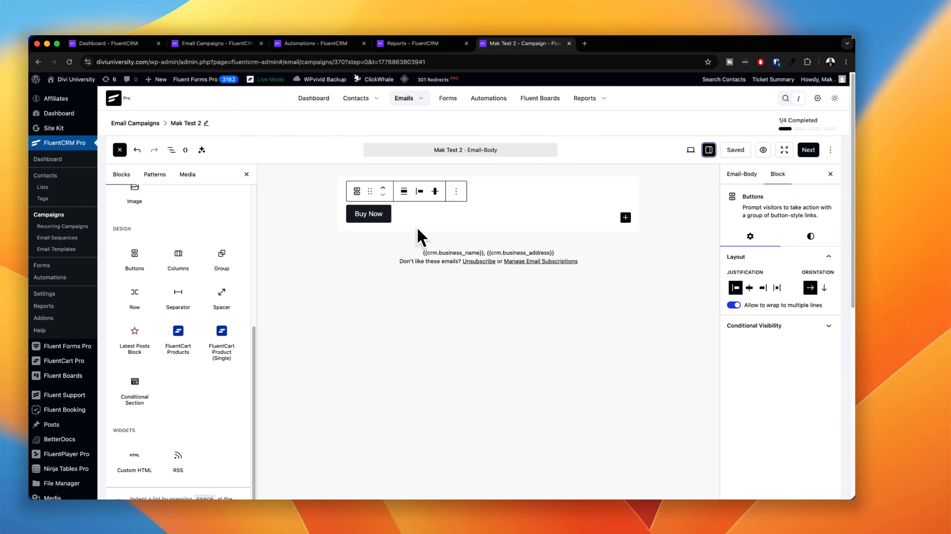
left_click(427, 210)
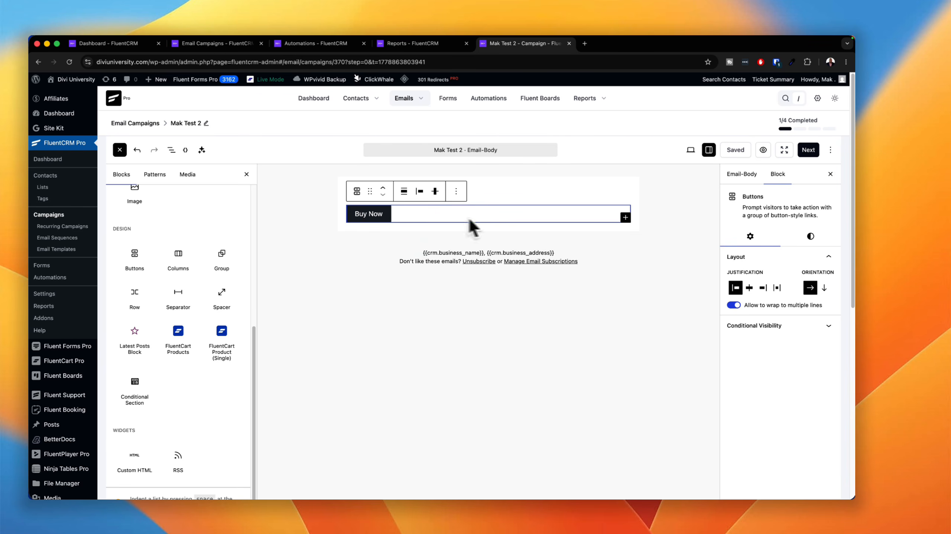
left_click(810, 239)
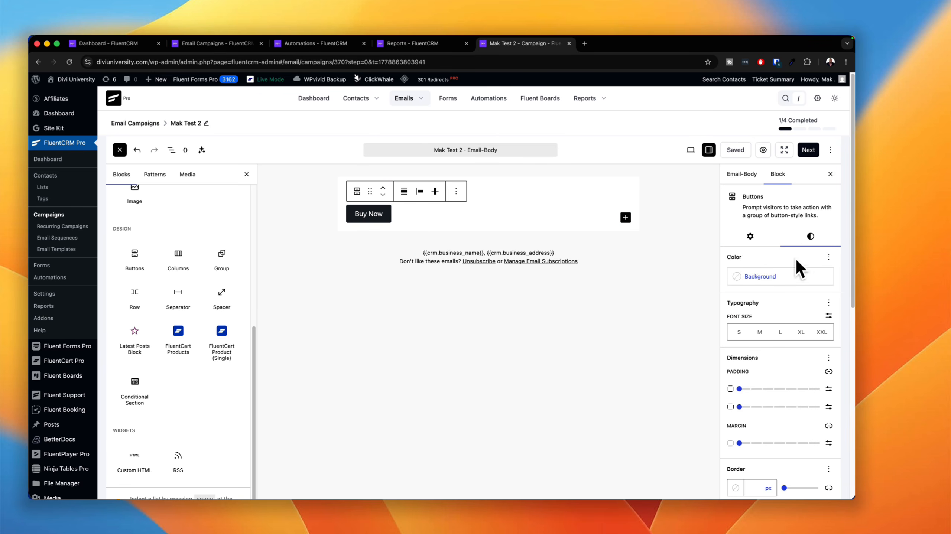
left_click(760, 333)
left_click(782, 333)
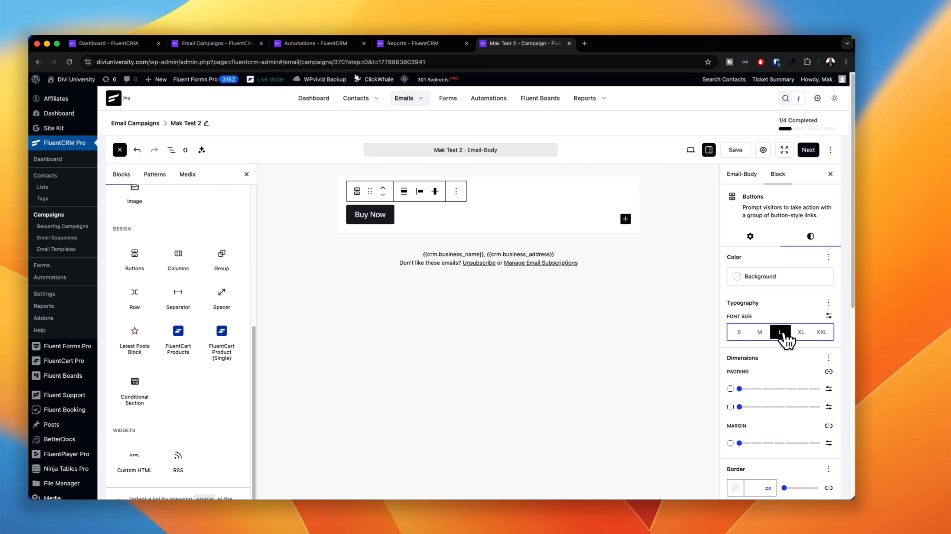
left_click(799, 335)
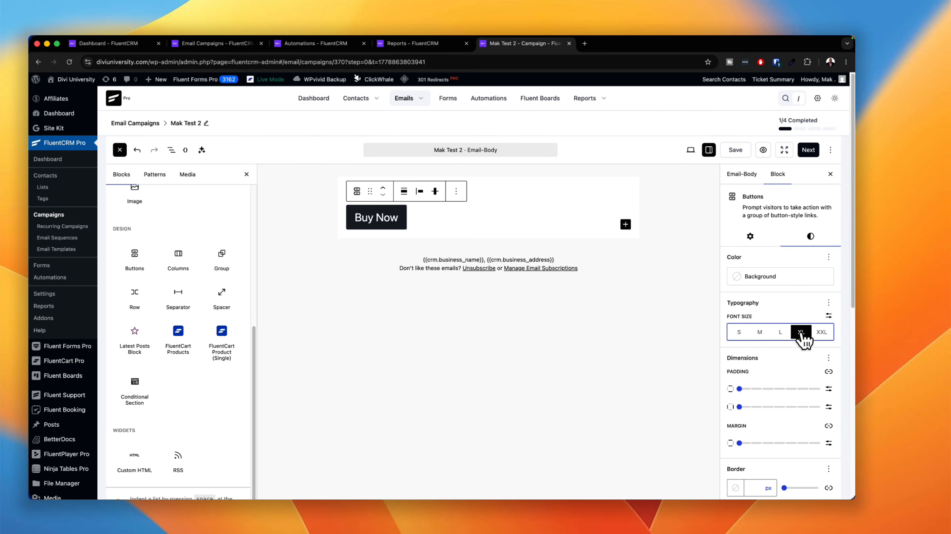
left_click(781, 332)
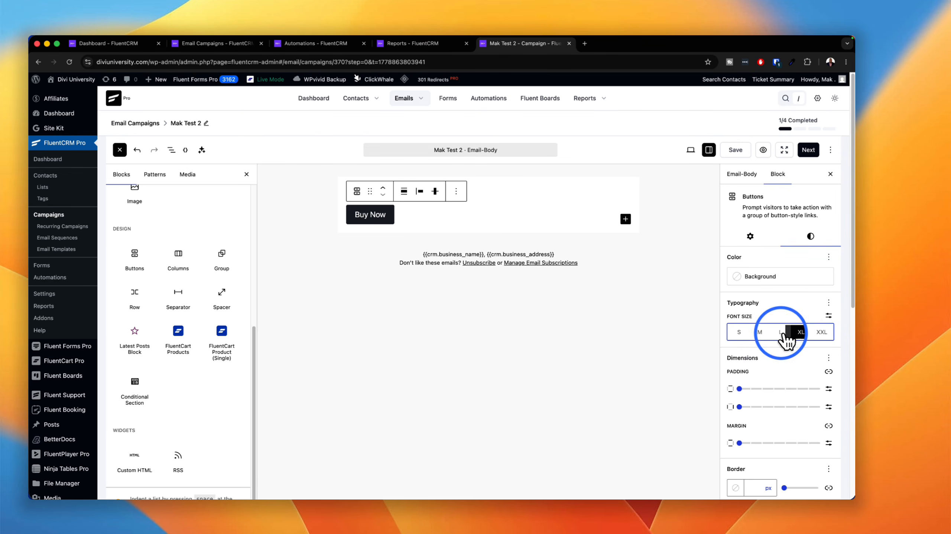
Set the individual "Buy Now" button's background color to Luminous vivid orange (#FF6900)
left_click(753, 279)
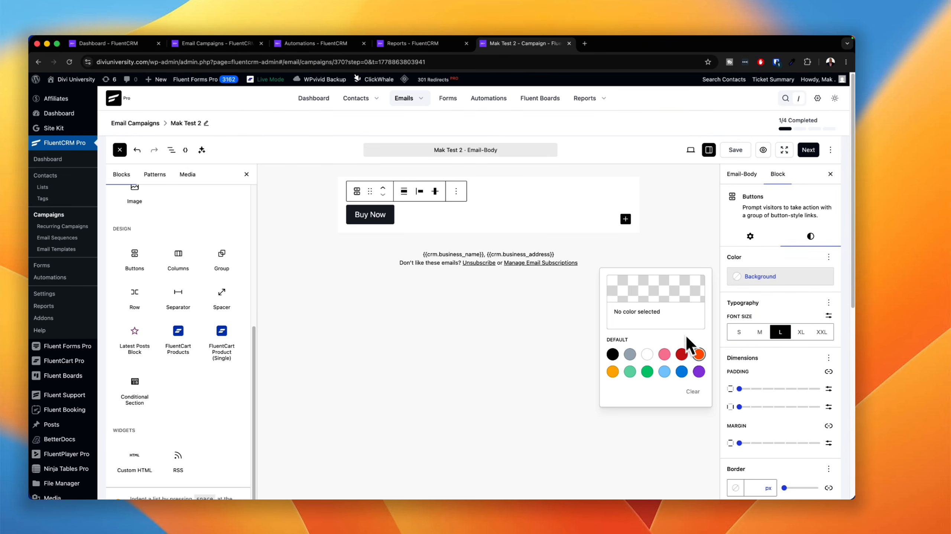
left_click(385, 215)
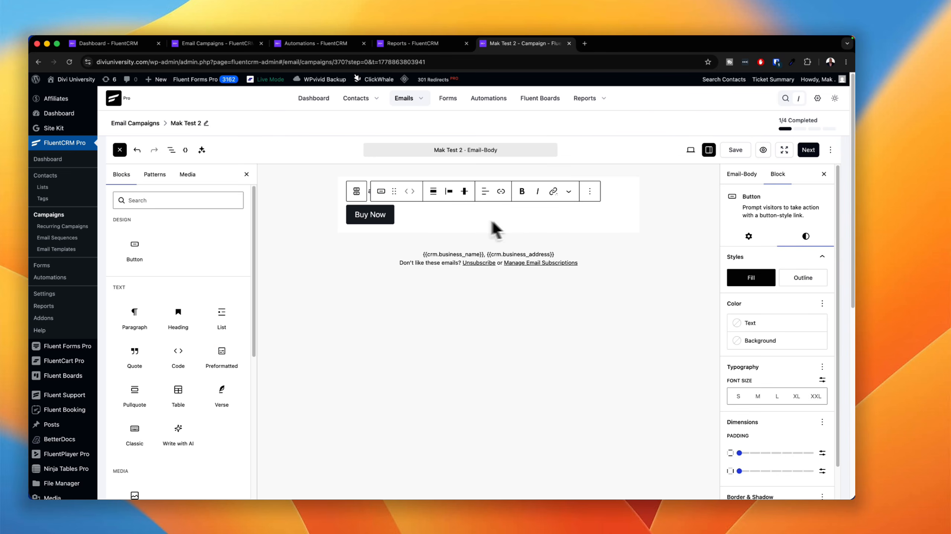
left_click(781, 340)
left_click(698, 419)
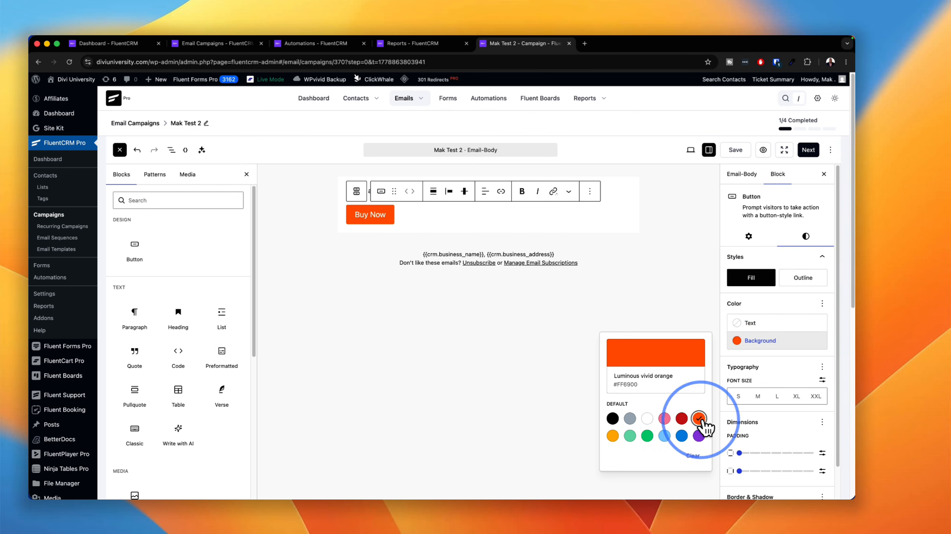
Set the "Buy Now" button's text color to Black (#000000)
left_click(750, 325)
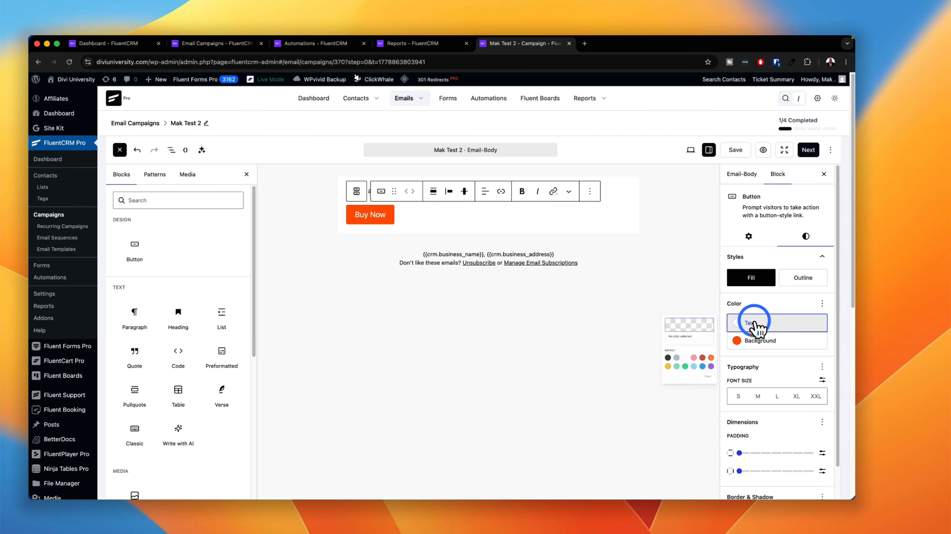
left_click(612, 401)
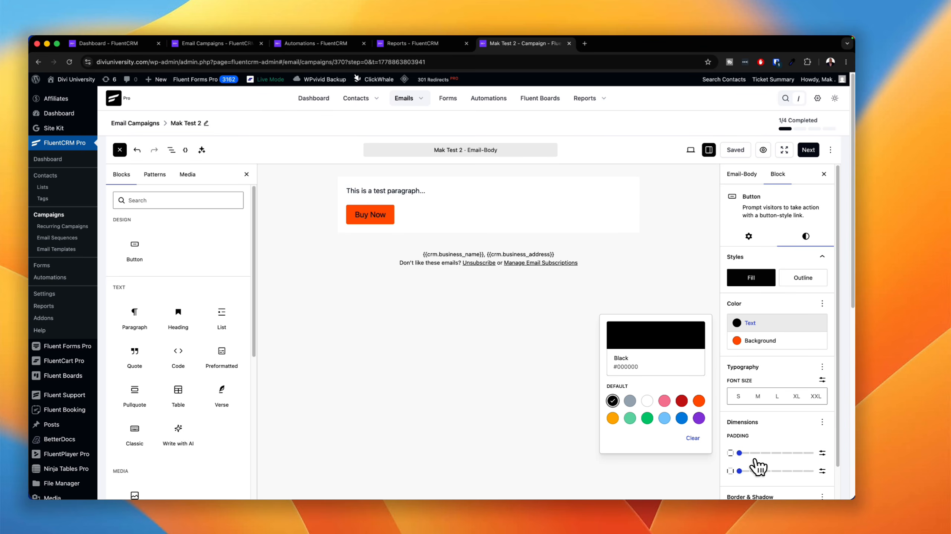
Try X-Small padding on the "Buy Now" button and a second button beside it, and undo both changes
left_click_drag(739, 453, 748, 452)
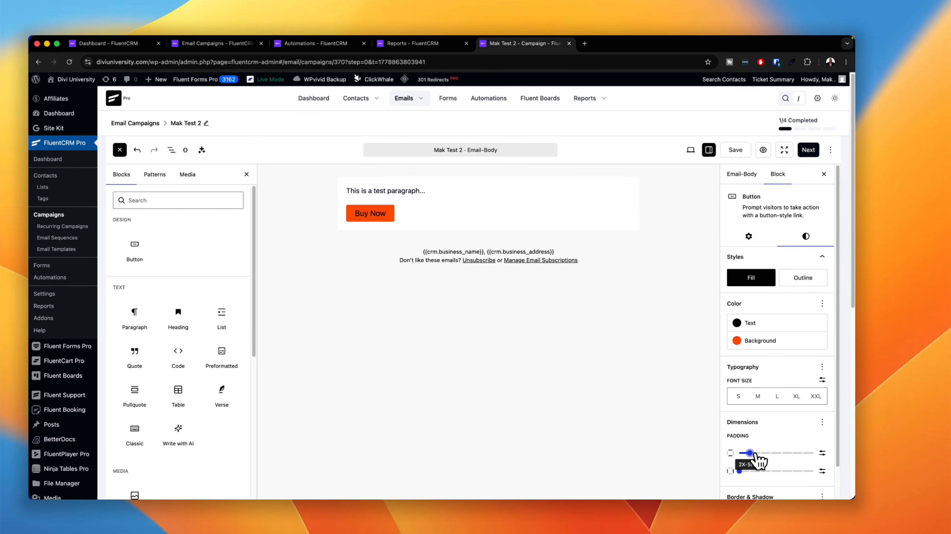
left_click_drag(749, 453, 760, 453)
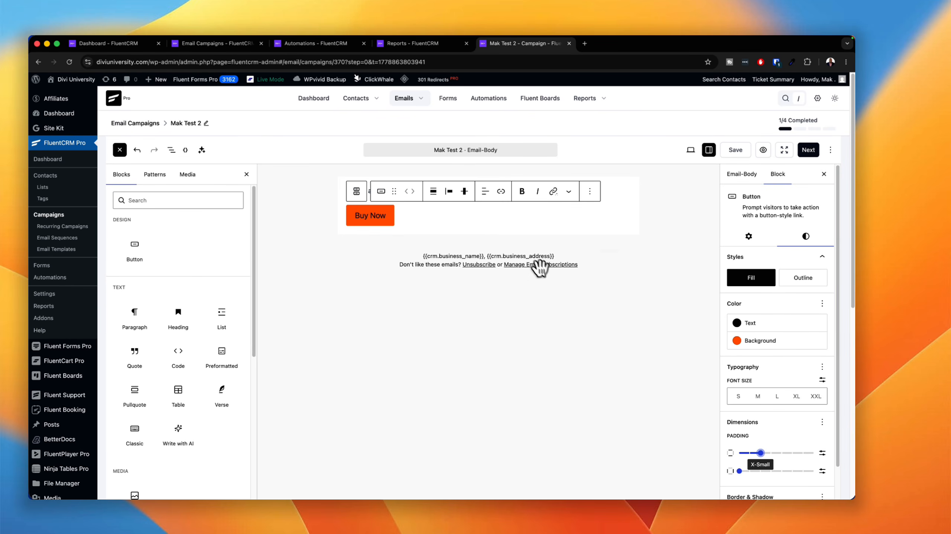
left_click(482, 214)
left_click(624, 221)
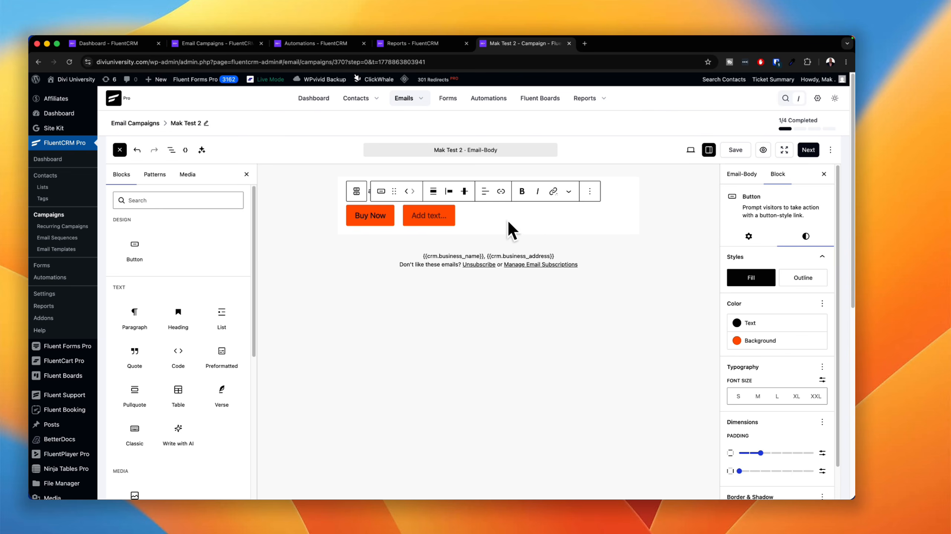
left_click(532, 217)
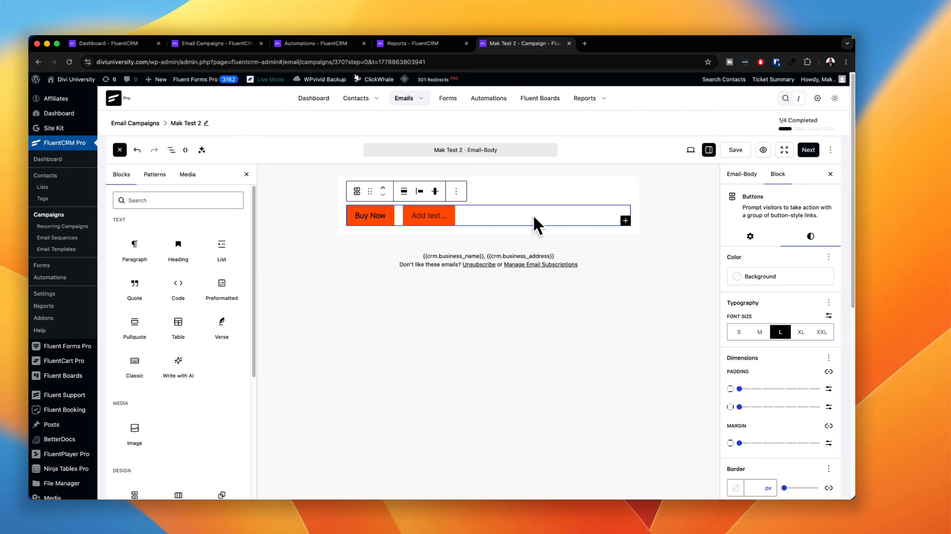
key("super+z")
key("super+z")
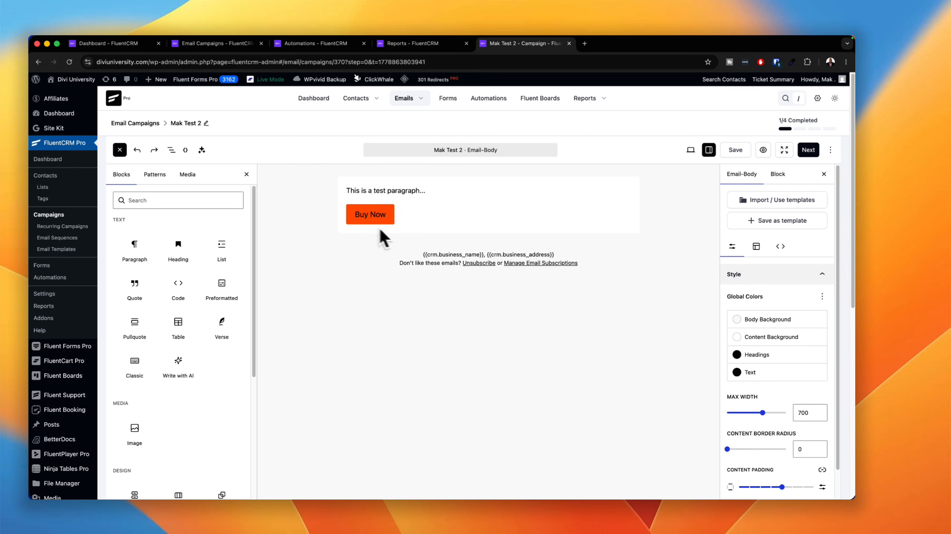
Insert a FluentCart Product (Single) block below the "Buy Now" button and select the product Divi 5 Mastery II
left_click(124, 152)
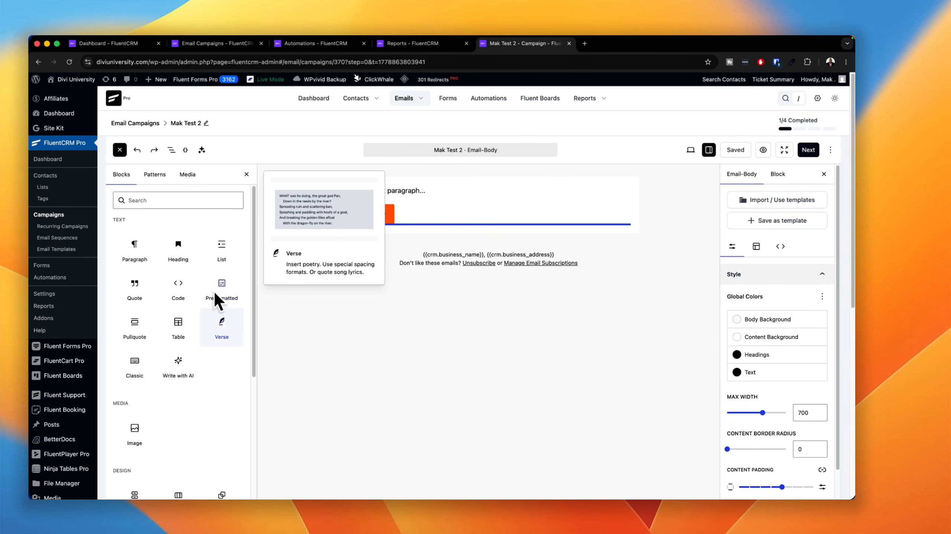
scroll(221, 321, "down", 6)
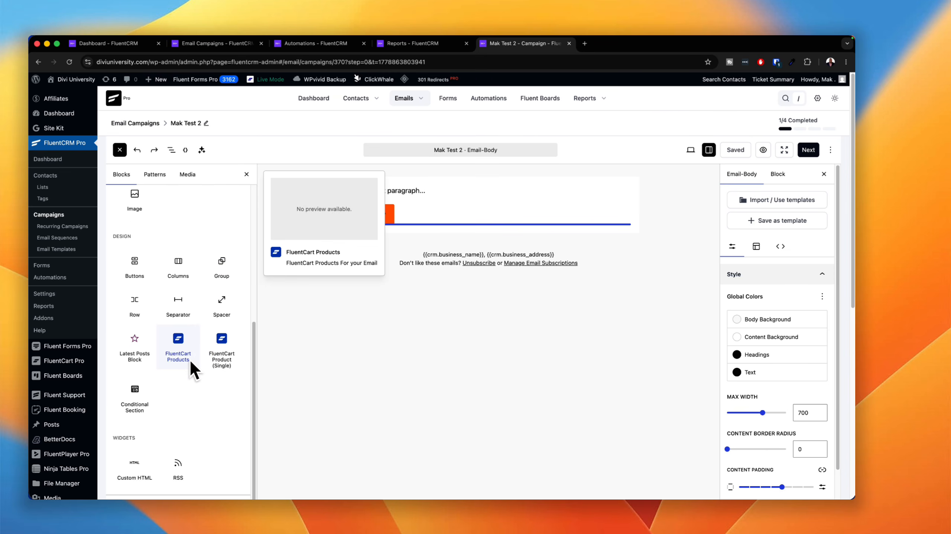
left_click(223, 342)
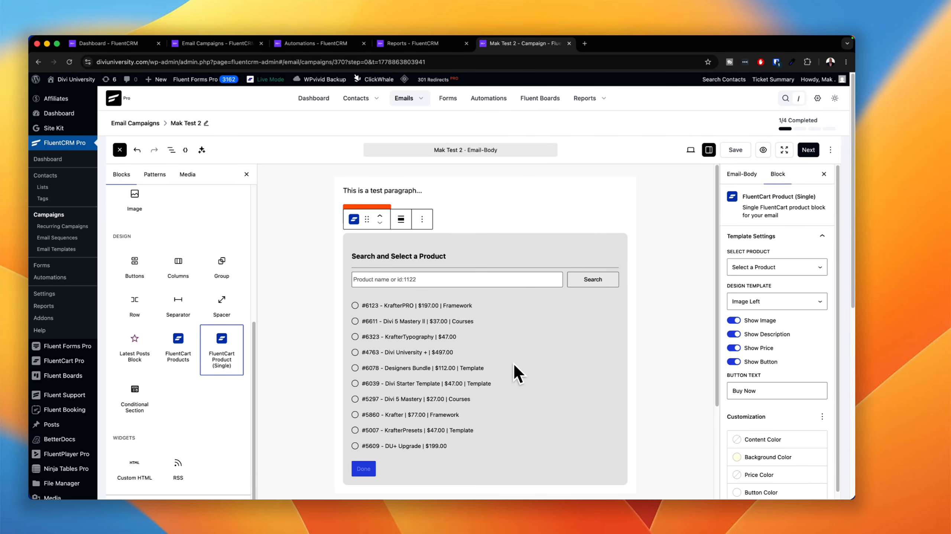
scroll(520, 374, "down", 2)
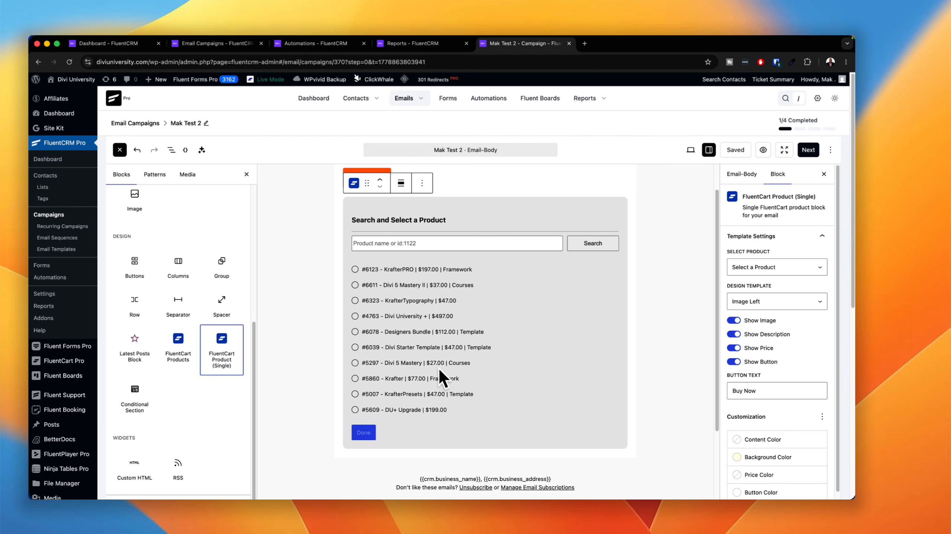
left_click(355, 285)
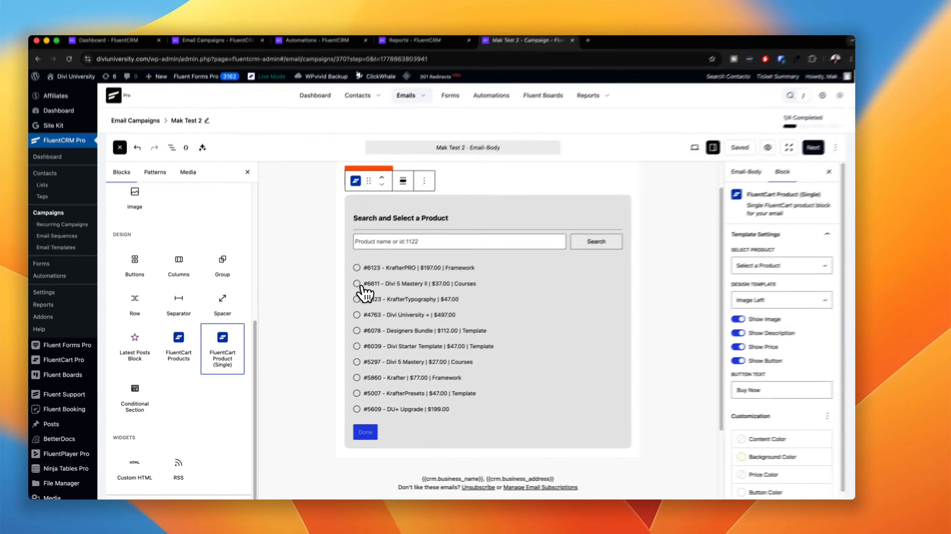
left_click(451, 411)
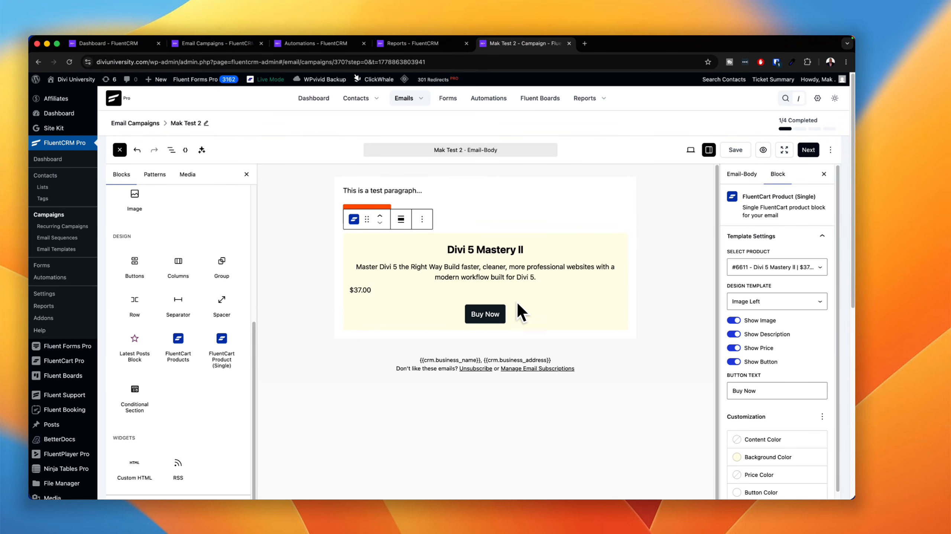
Set the product block's design template to Image Top and check the available products, keeping Divi 5 Mastery II selected
left_click(577, 250)
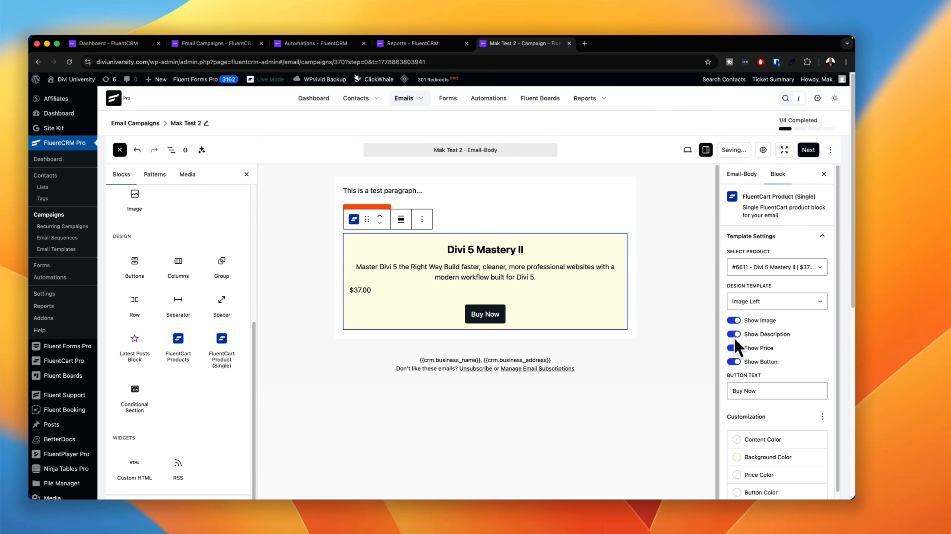
scroll(748, 367, "down", 1)
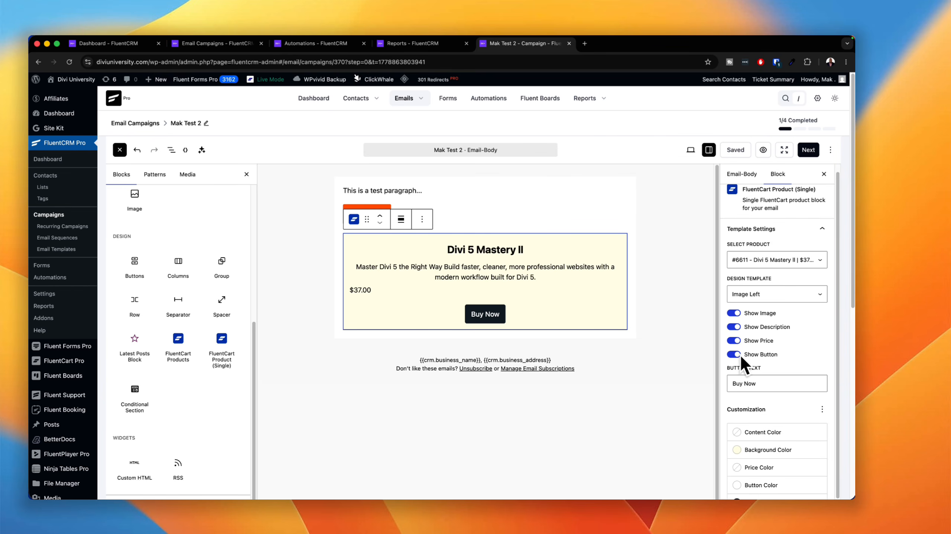
left_click(769, 295)
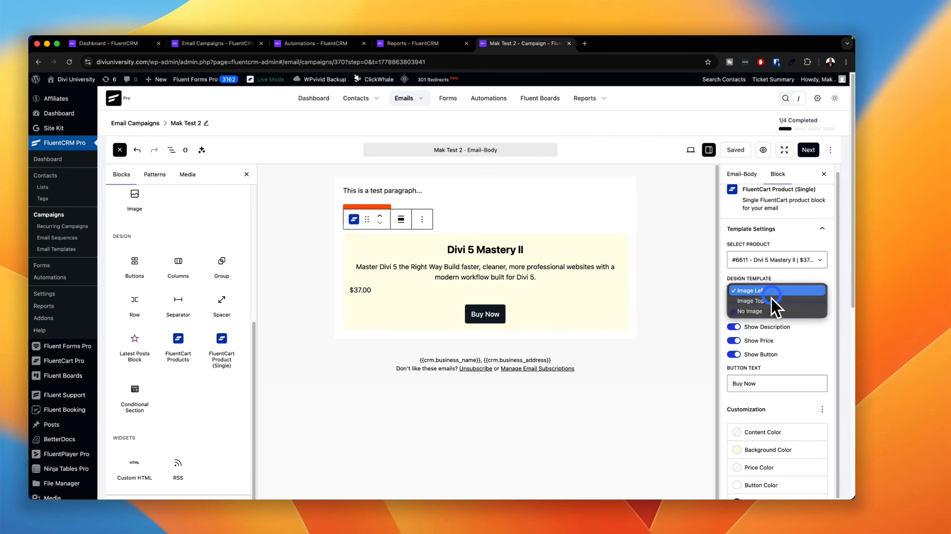
left_click(772, 297)
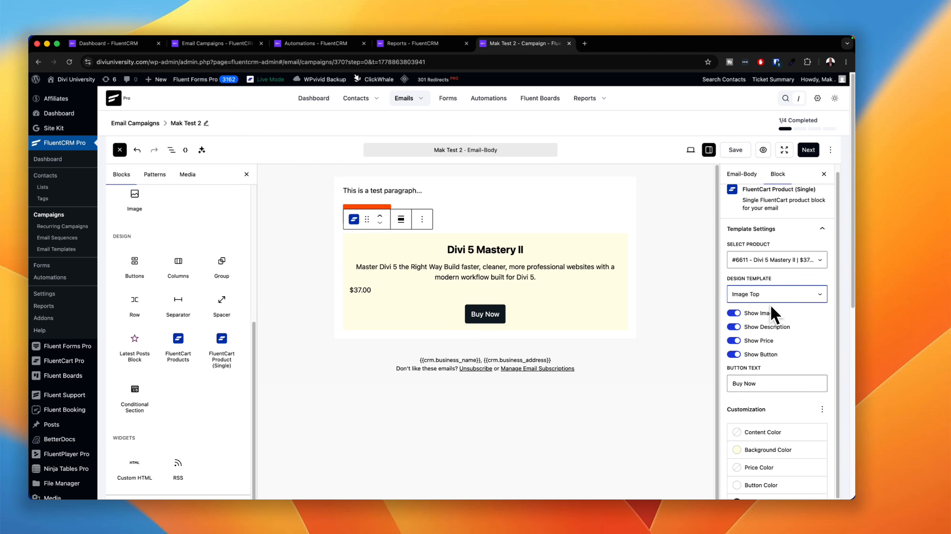
left_click(763, 261)
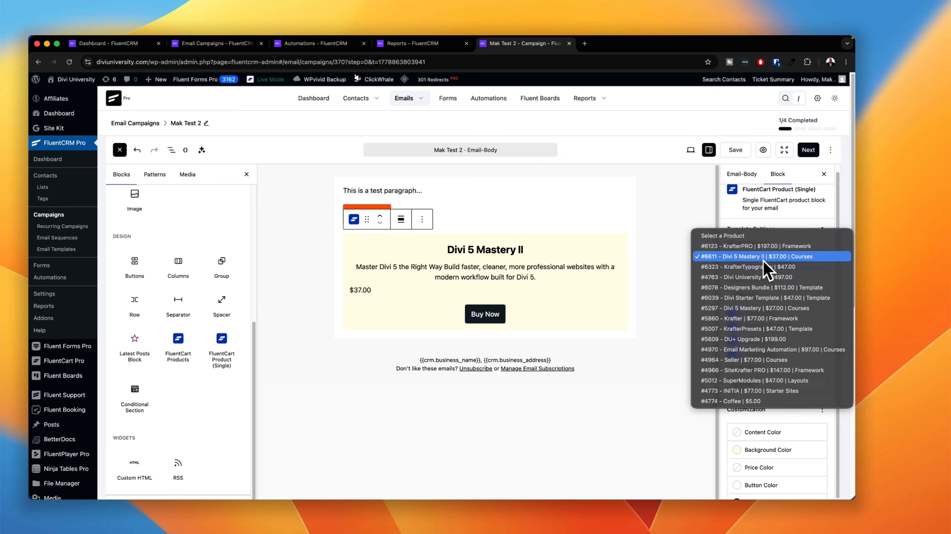
left_click(755, 215)
scroll(781, 325, "up", 1)
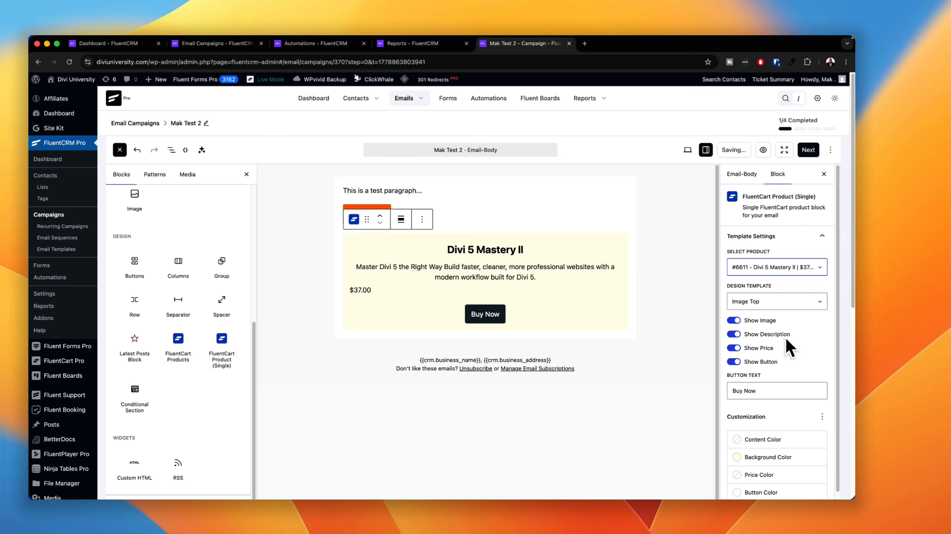
Proceed to the campaign's subject settings and enable A/B subject testing with the subjects "test subject" and "test sub"
left_click(808, 150)
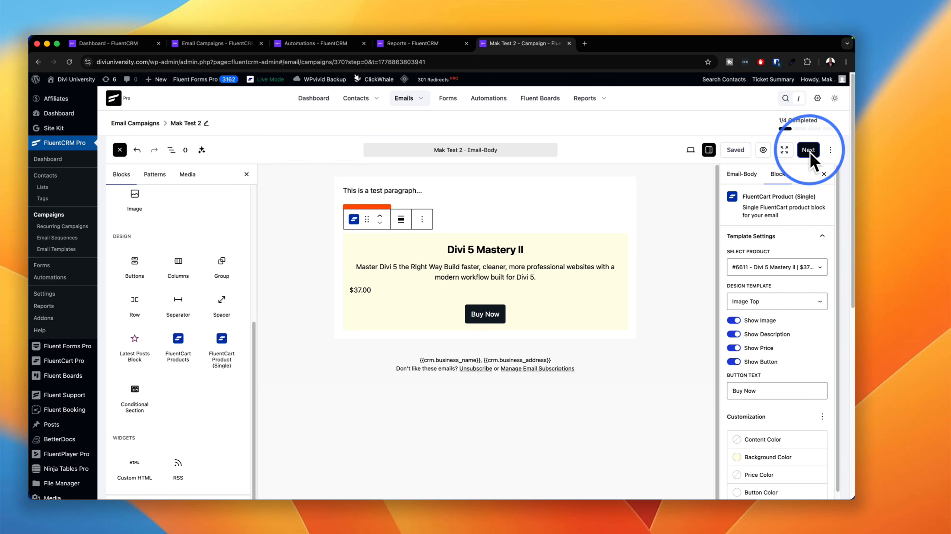
left_click(313, 216)
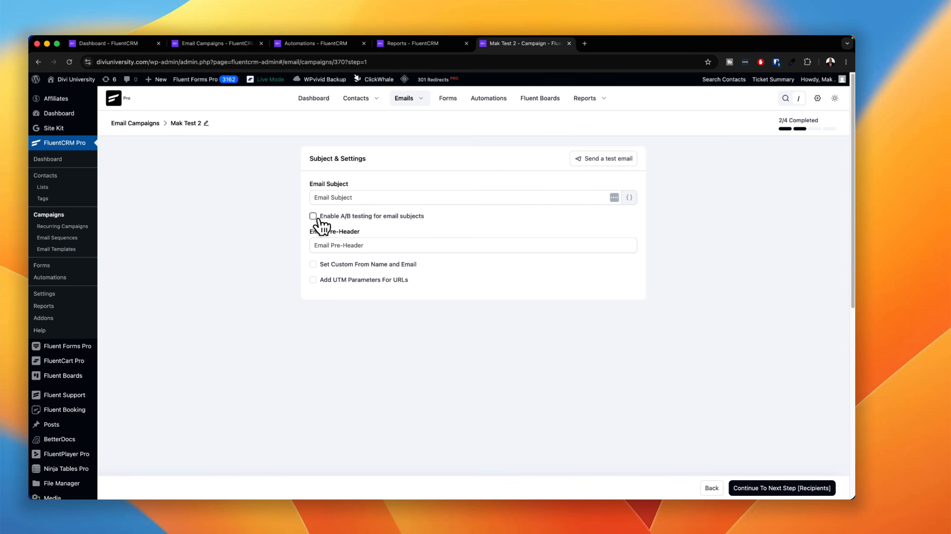
left_click(414, 275)
type("test subject")
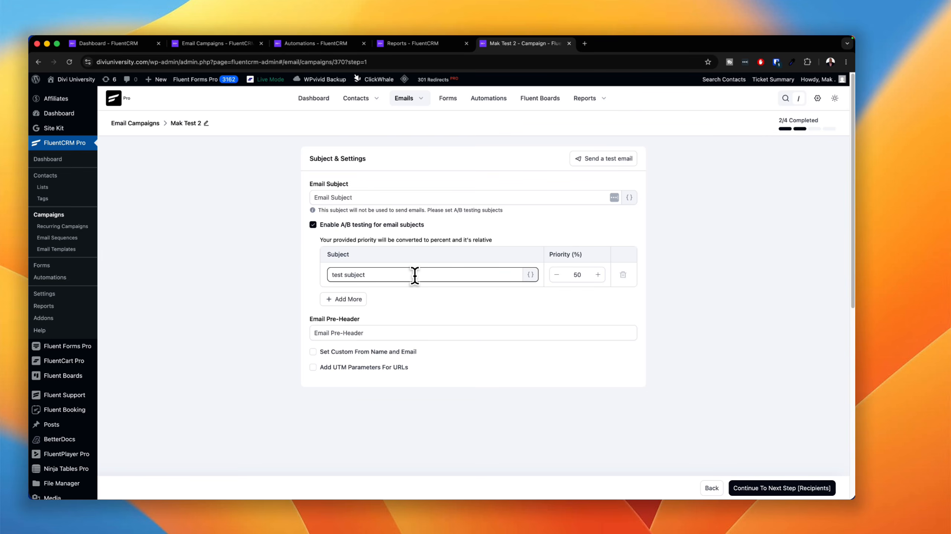
left_click(343, 299)
left_click(351, 301)
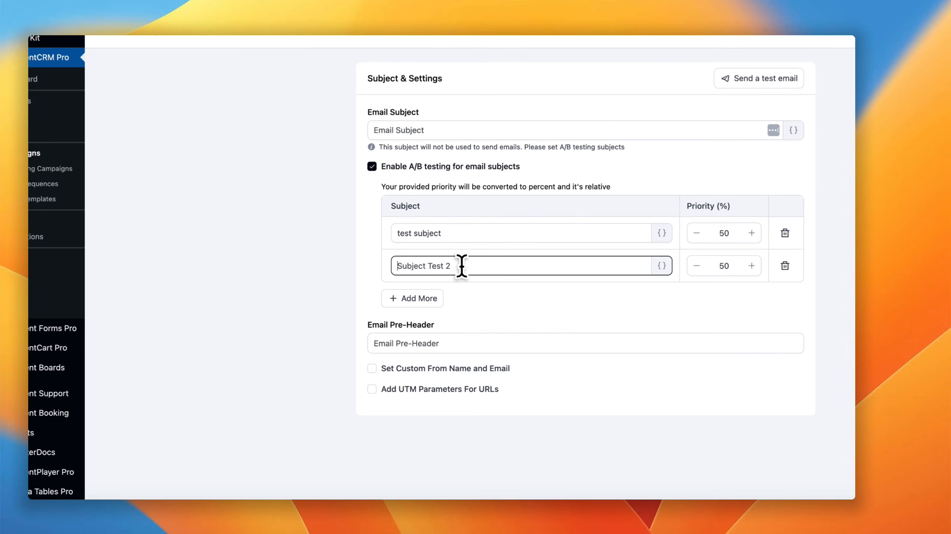
type("test sub")
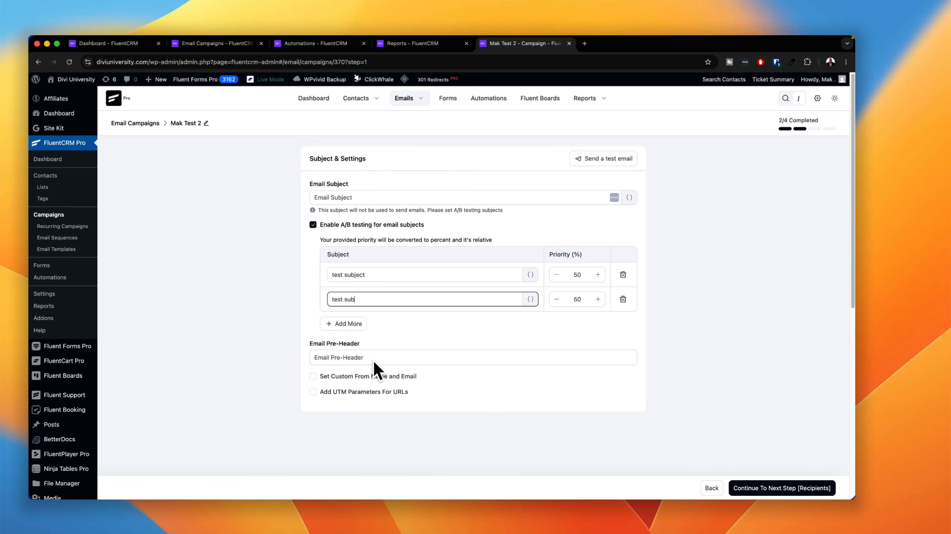
Look over the remaining subject settings and try to continue to the Recipients step
scroll(460, 368, "down", 2)
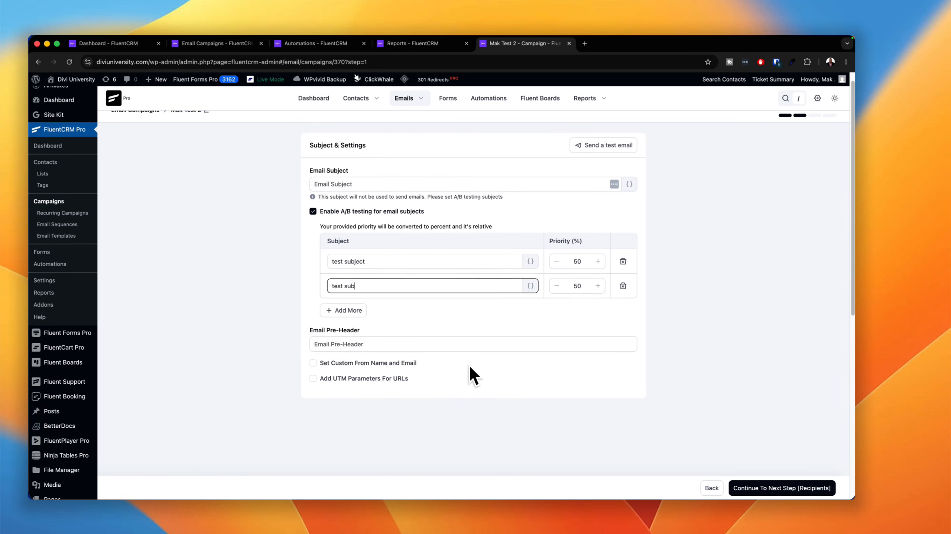
scroll(472, 367, "down", 4)
scroll(471, 375, "up", 6)
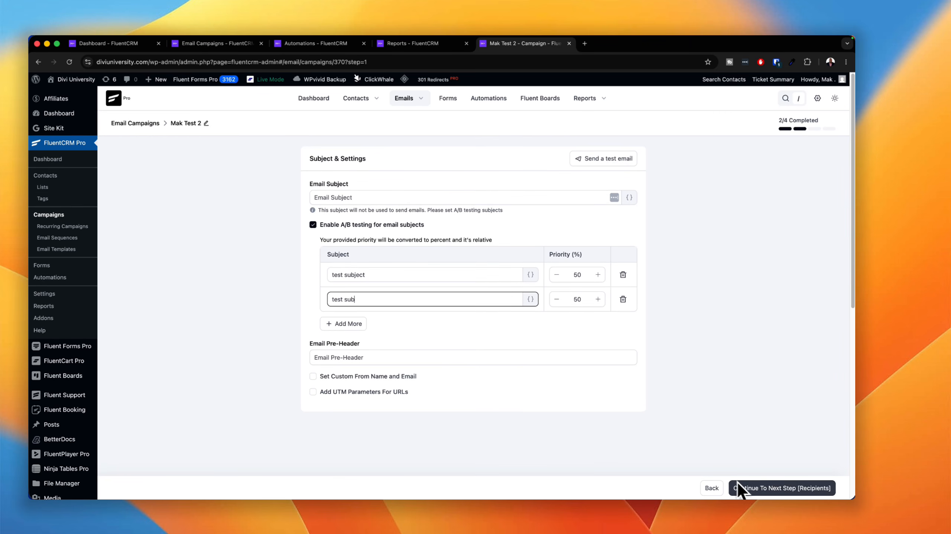
left_click(780, 488)
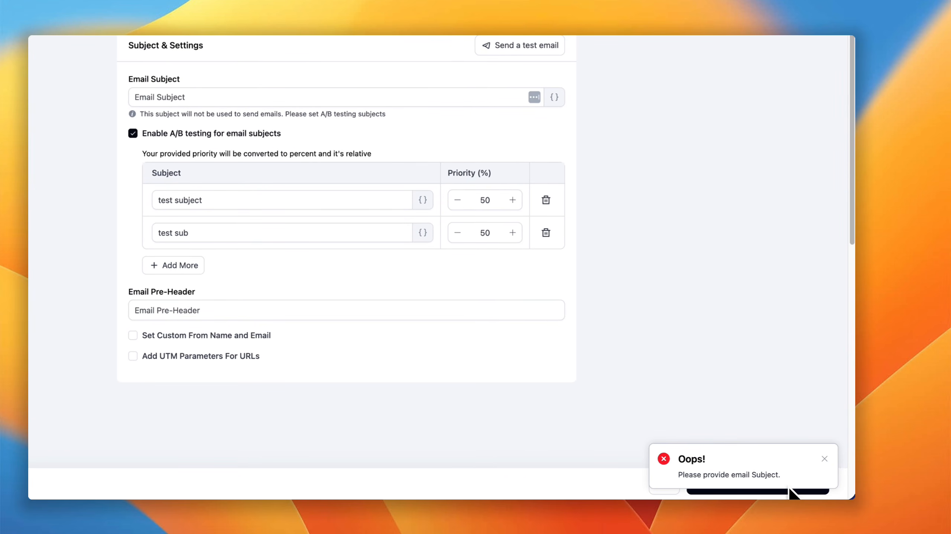
Enter "email subject" as the main email subject and insert the contact's First Name shortcode into it
scroll(401, 225, "up", 5)
left_click(378, 192)
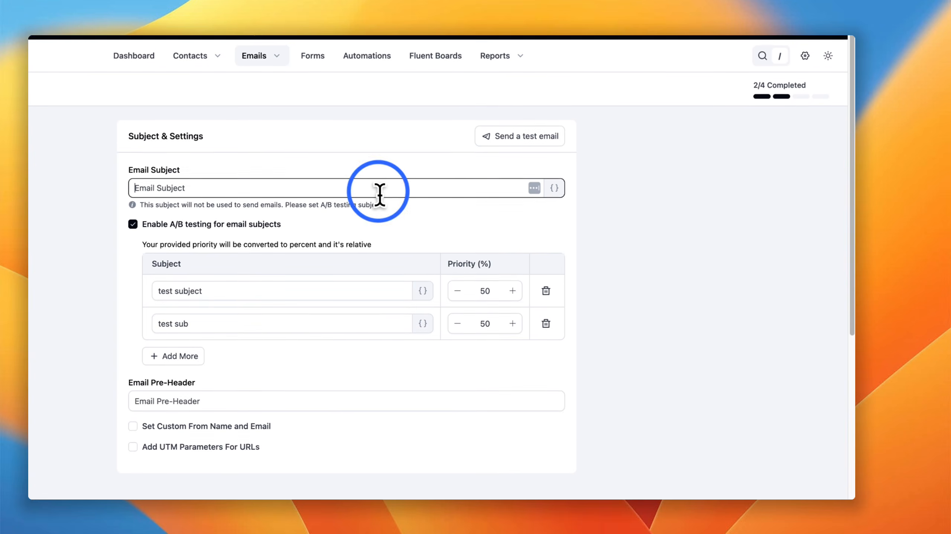
type("email subject")
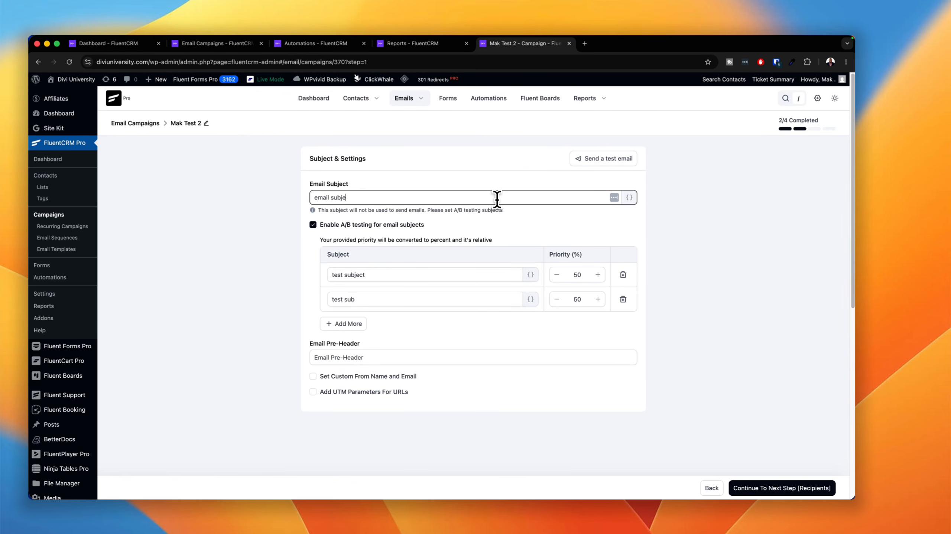
left_click(315, 198)
left_click(630, 199)
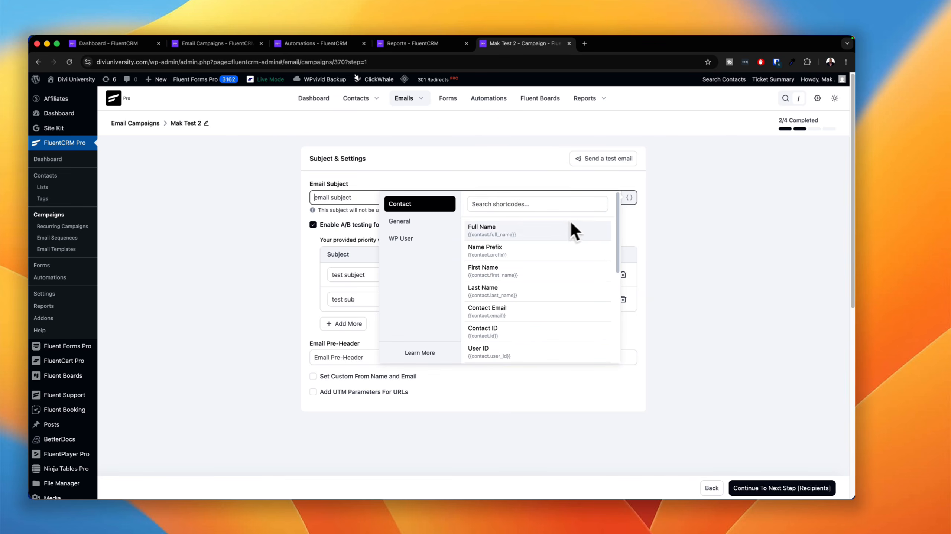
left_click(521, 272)
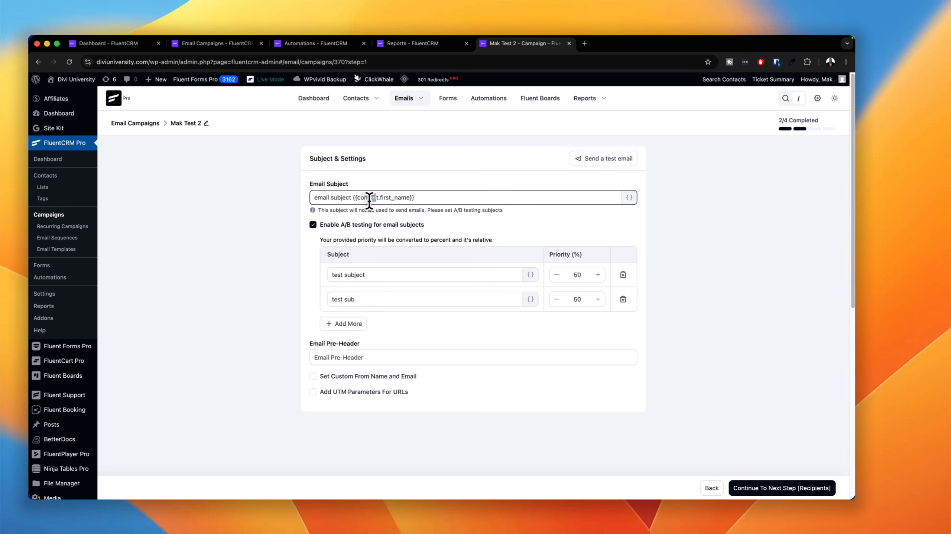
Rearrange the main email subject to read "{{contact.first_name}}, email subject" with no leading space
left_click_drag(352, 197, 415, 197)
left_click_drag(351, 198, 301, 196)
key("super+x")
left_click(400, 197)
type(",")
key("super+v")
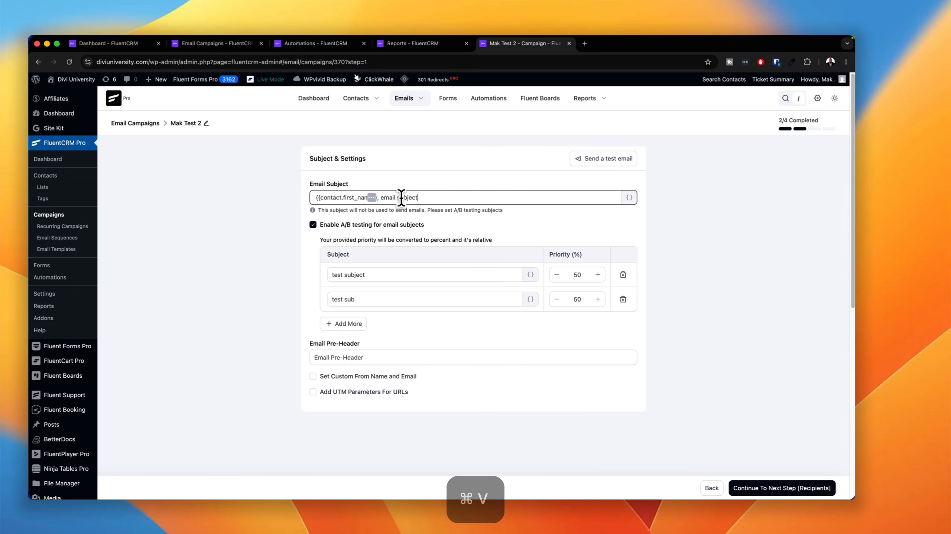
left_click(524, 234)
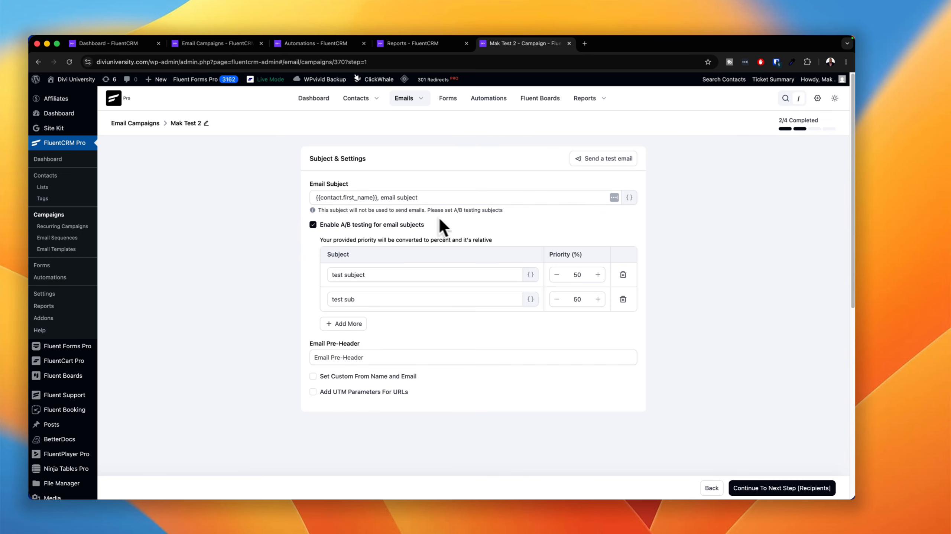
left_click(317, 197)
key("BackSpace")
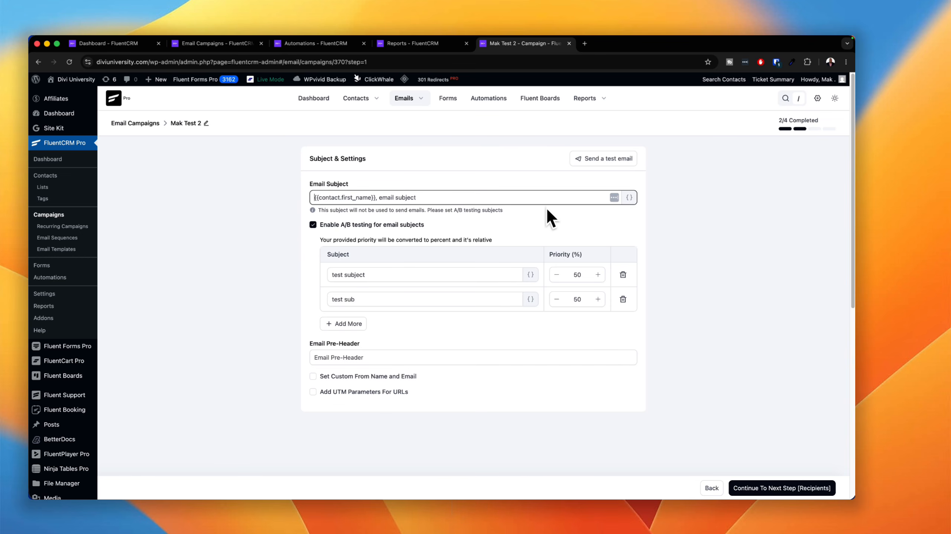
scroll(660, 357, "down", 2)
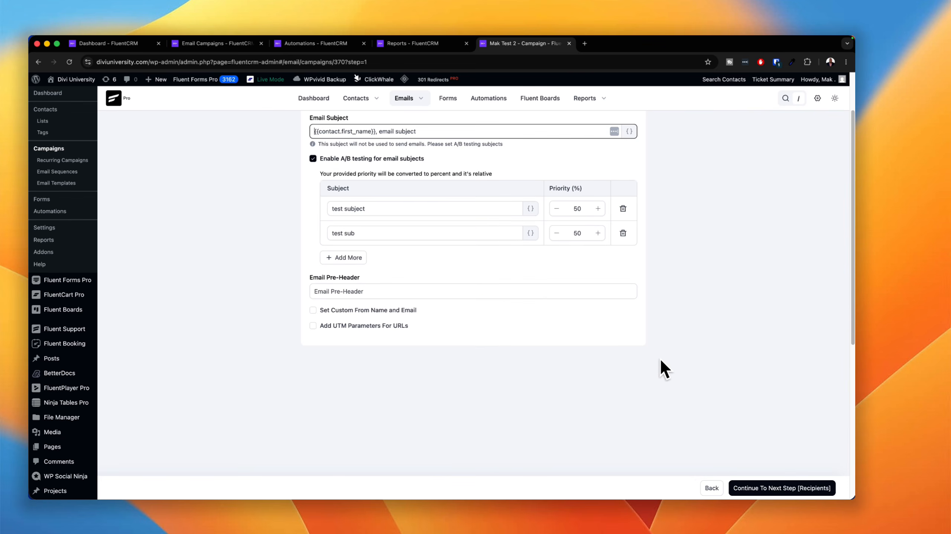
Continue to the Recipients step and limit the included contacts from All Lists to the DU+ tag
scroll(661, 356, "up", 2)
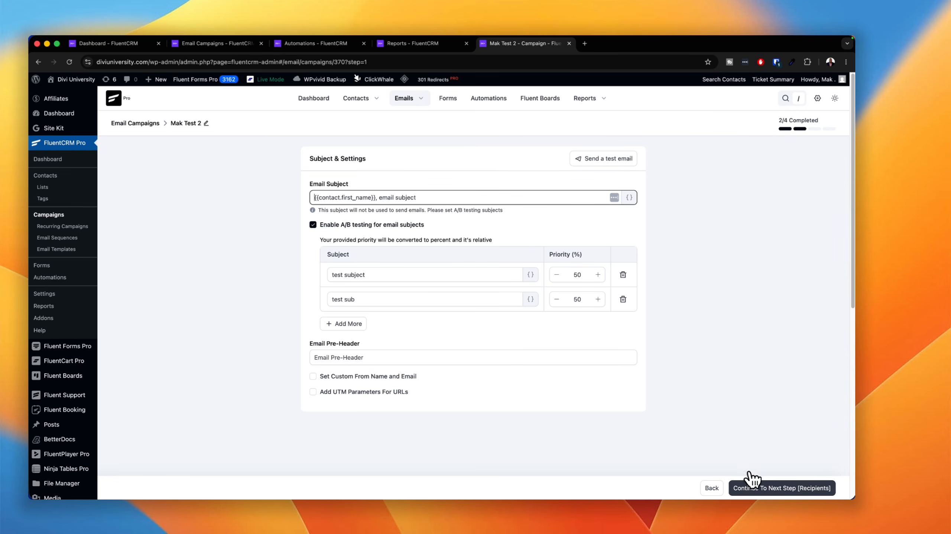
left_click(750, 489)
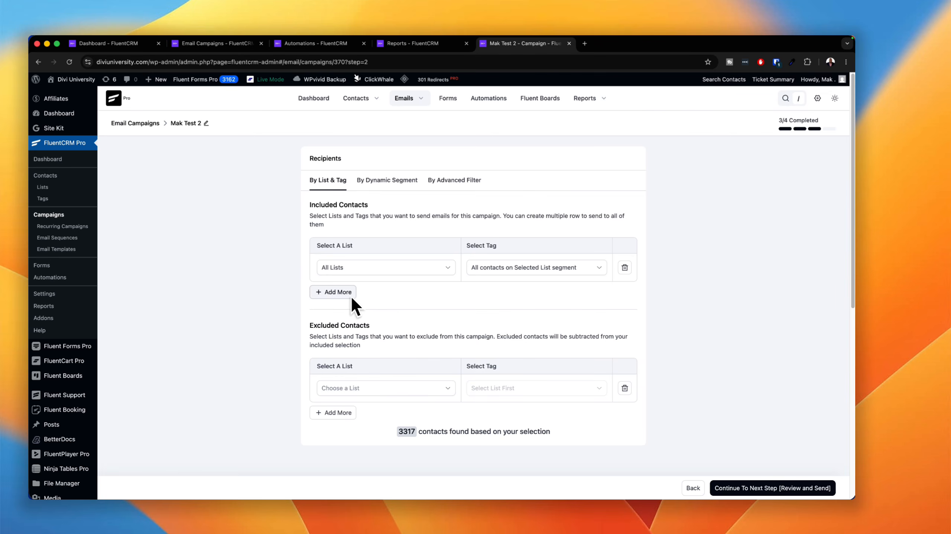
left_click(553, 269)
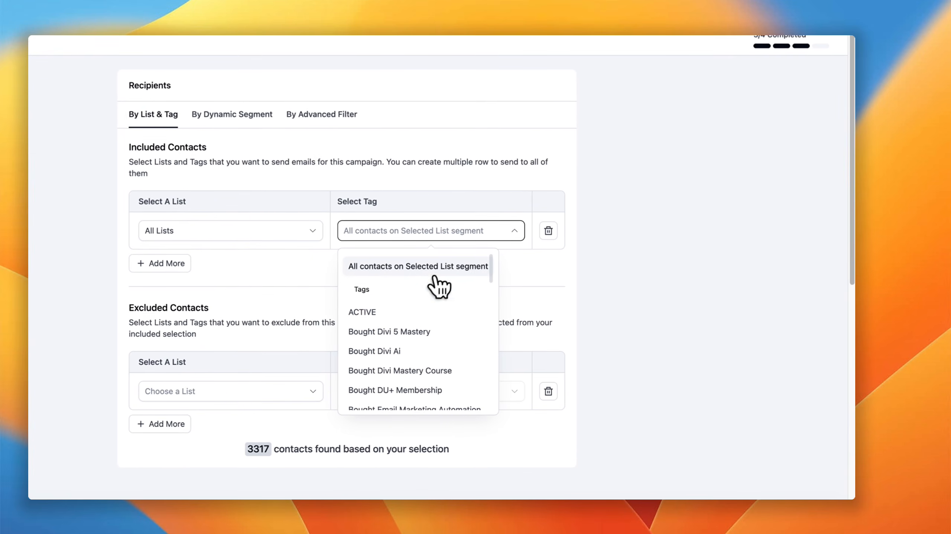
scroll(488, 338, "down", 10)
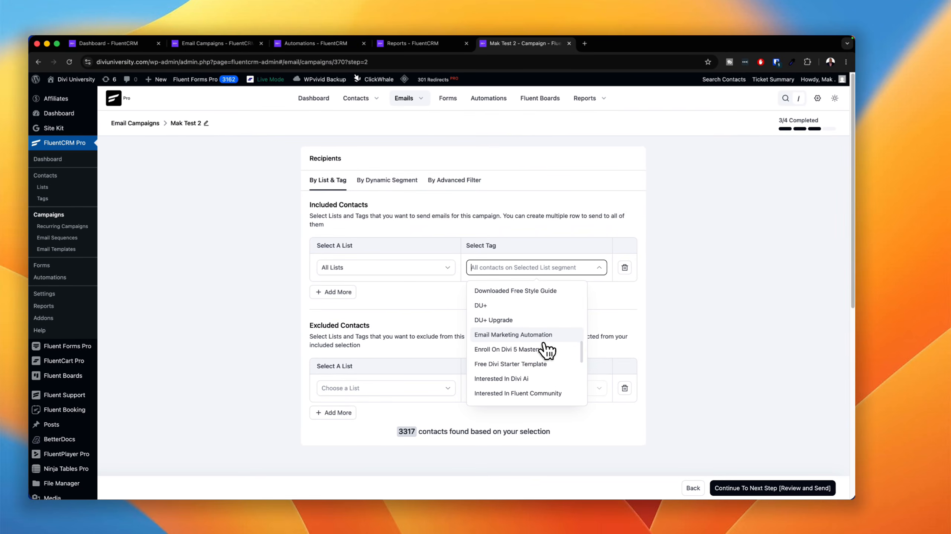
left_click(523, 309)
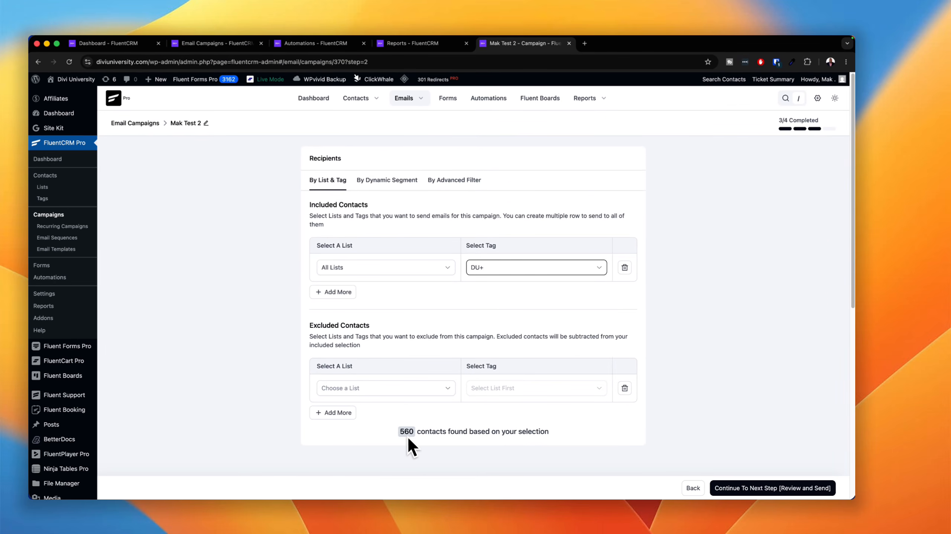
Change the included contacts' tag to KrafterPRO and continue to the Review and Send step
left_click(509, 268)
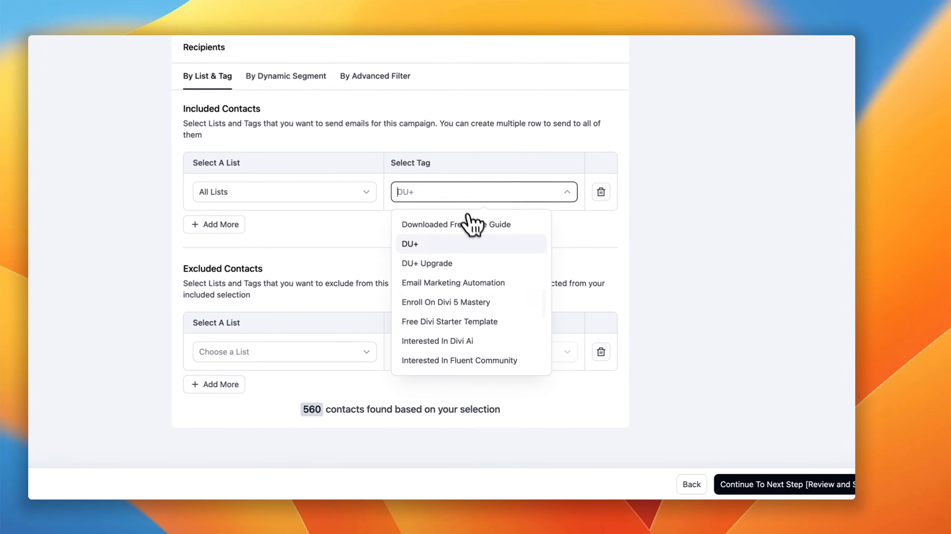
scroll(505, 335, "down", 5)
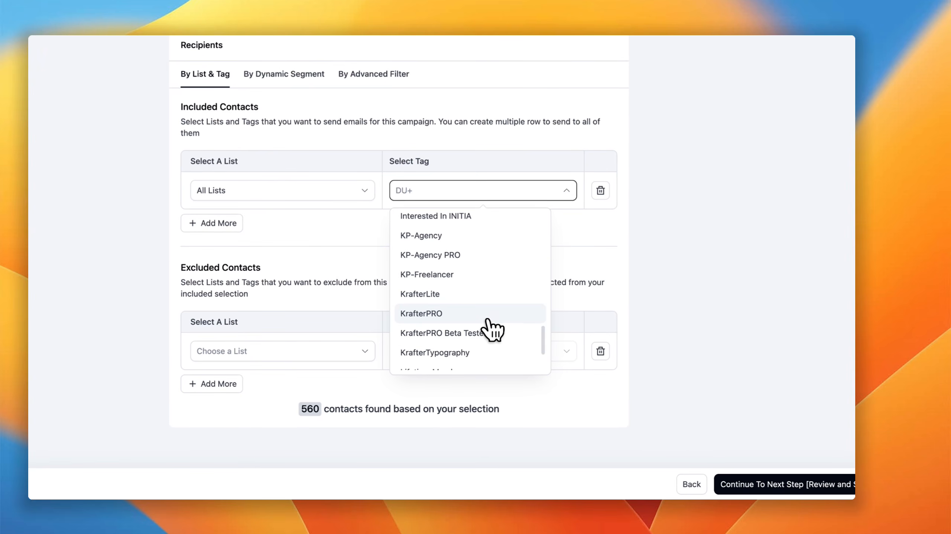
left_click(484, 317)
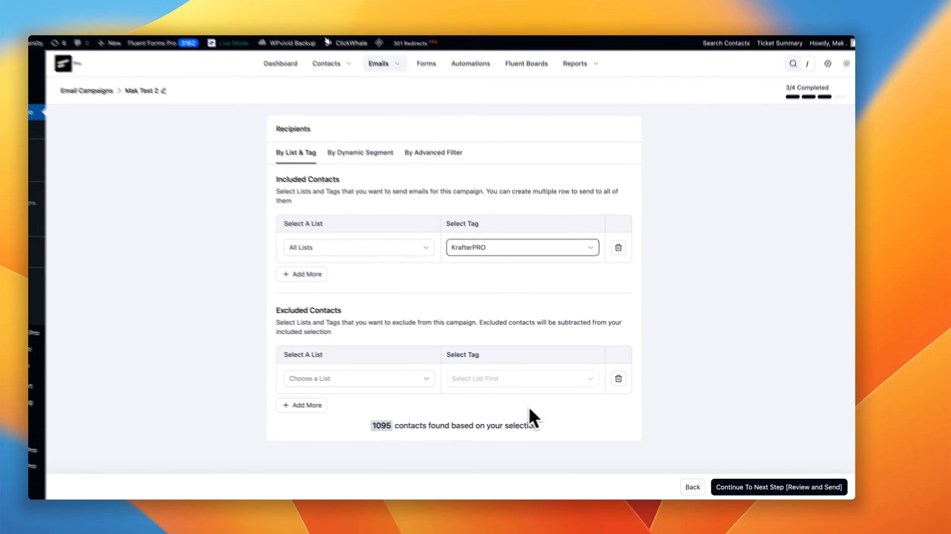
scroll(738, 428, "down", 1)
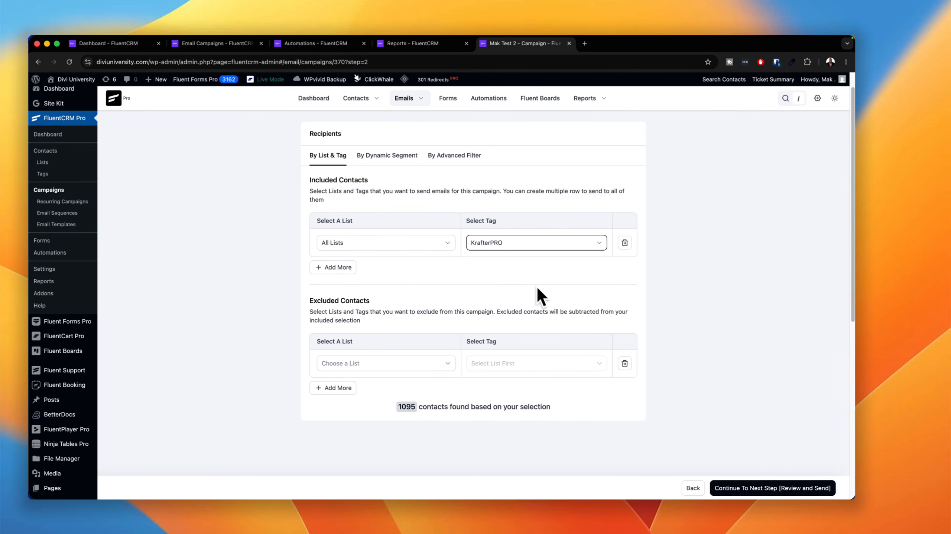
left_click(739, 488)
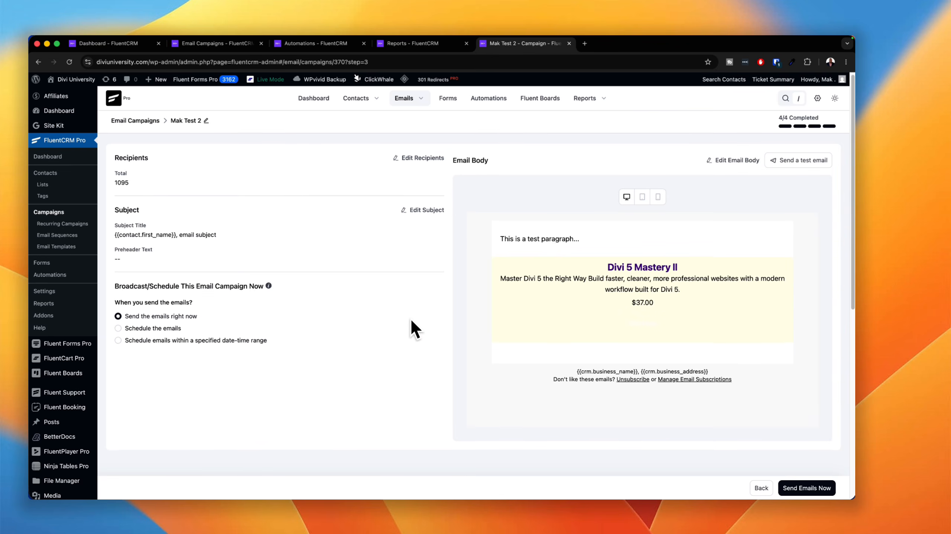
Review the campaign summary and preview the email body in the tablet layout
scroll(410, 317, "down", 5)
scroll(410, 317, "up", 5)
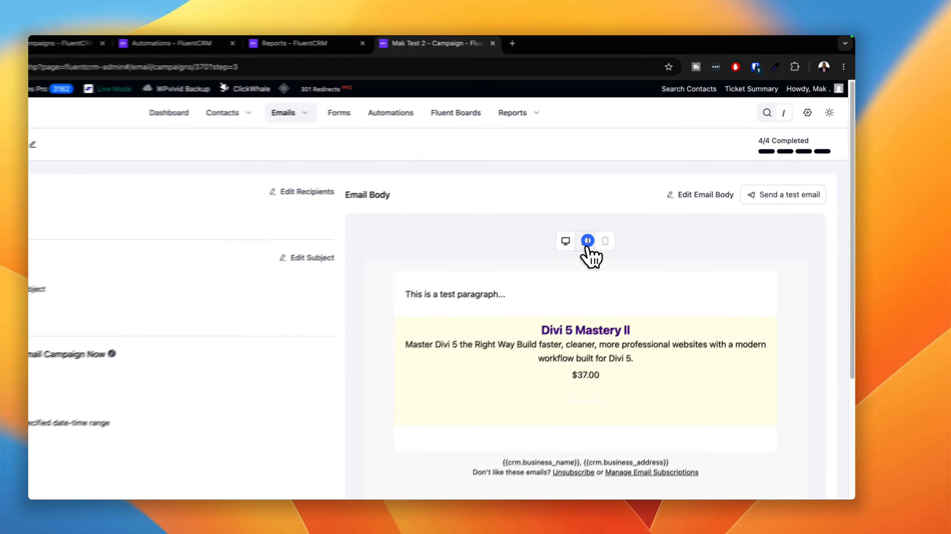
left_click(588, 241)
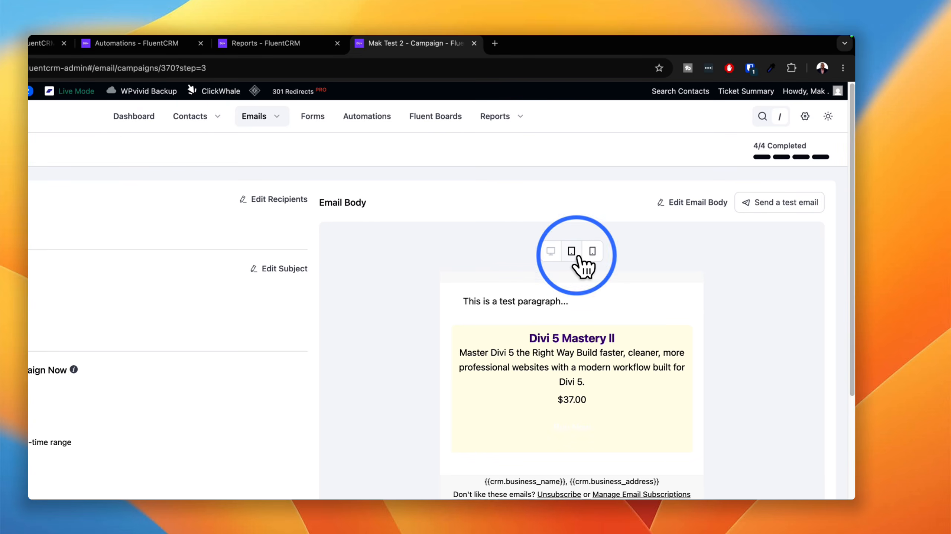
left_click(579, 258)
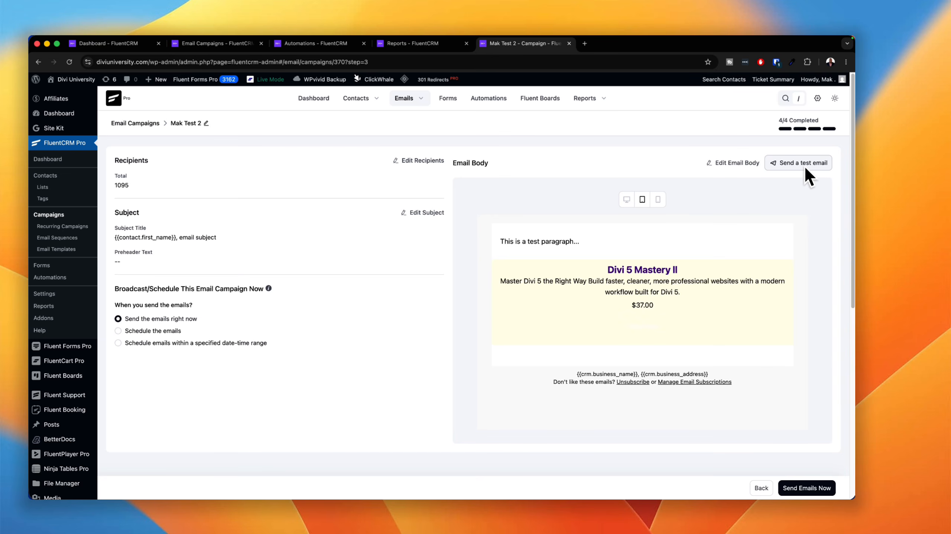
Reopen the email body for editing and set the Divi 5 Mastery II product block's background color to Vivid green cyan
left_click(713, 167)
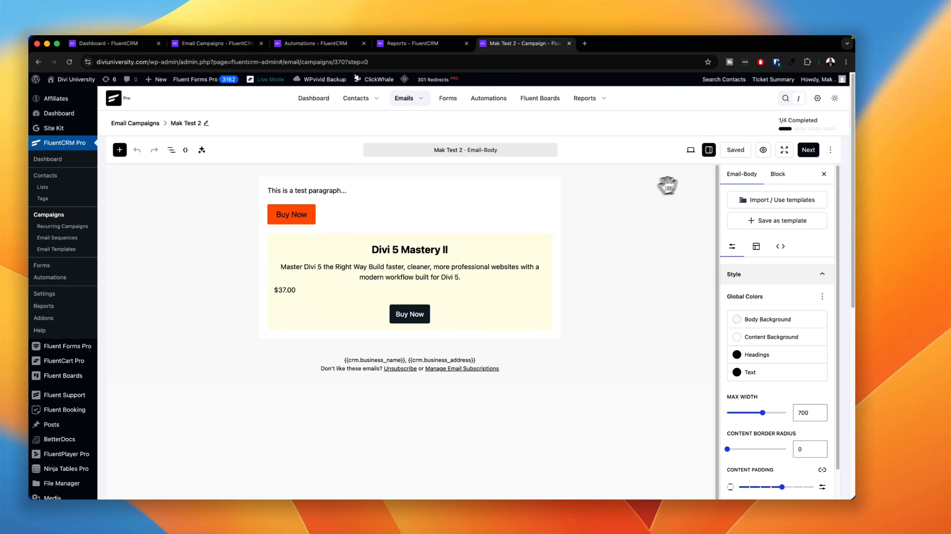
left_click(487, 243)
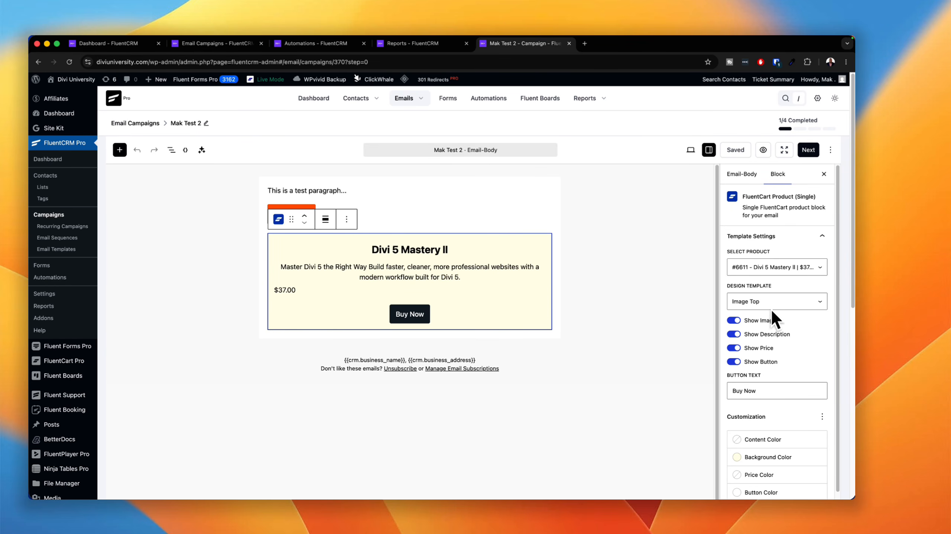
scroll(800, 378, "down", 2)
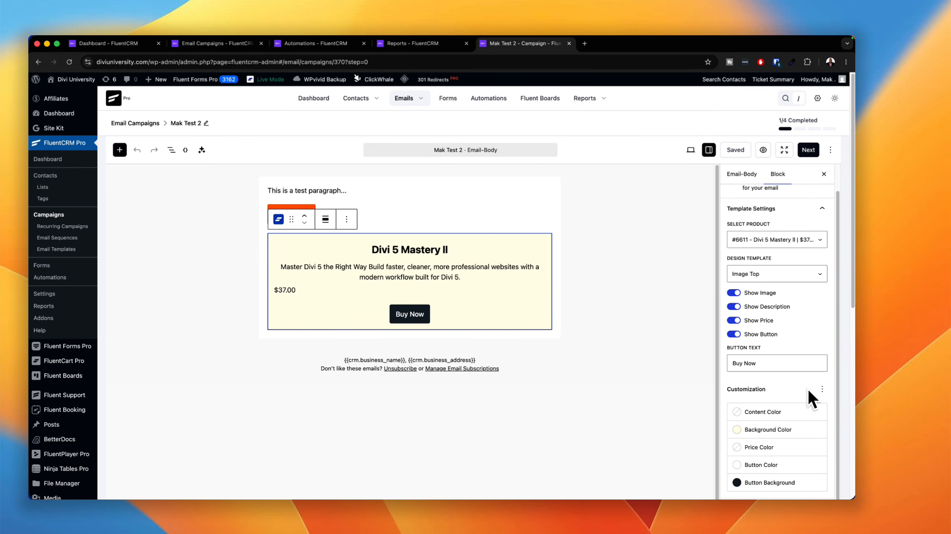
scroll(808, 389, "up", 2)
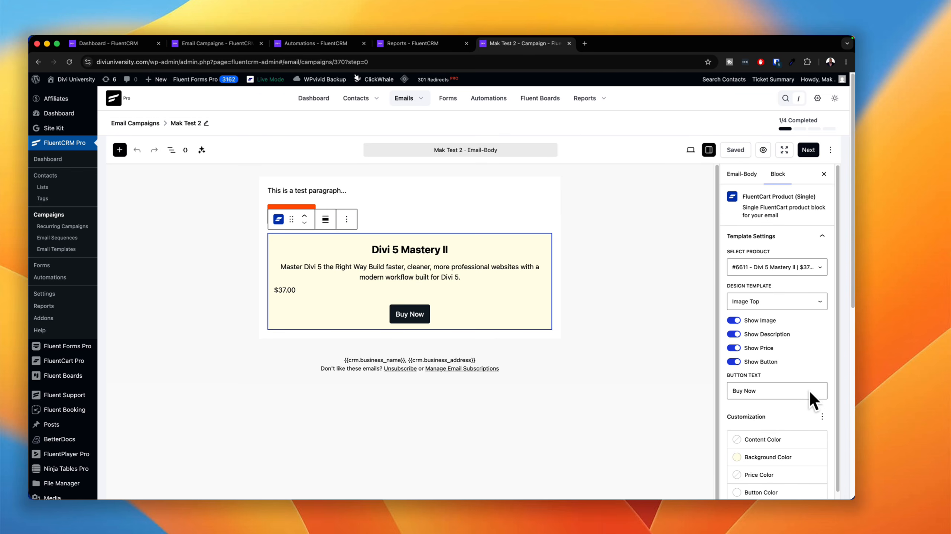
scroll(808, 389, "down", 2)
left_click(782, 430)
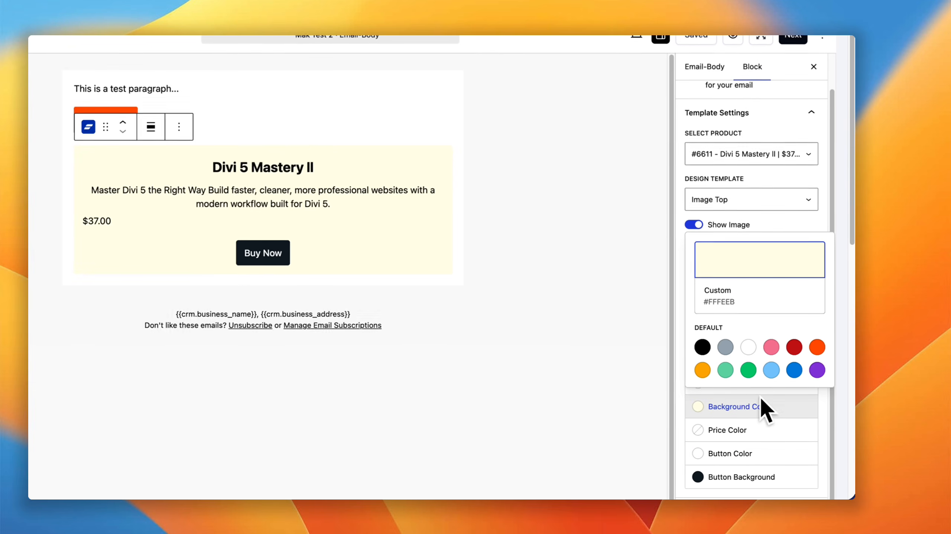
left_click(749, 372)
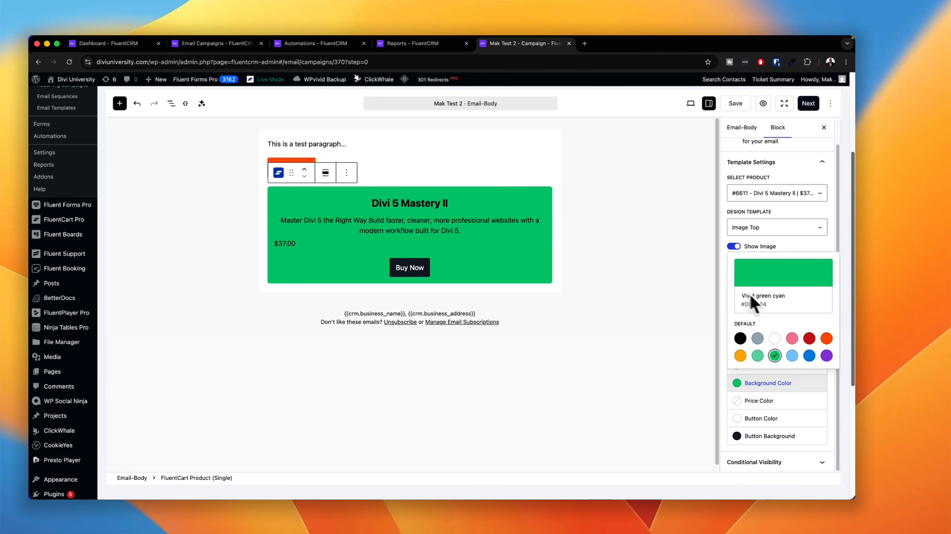
scroll(773, 350, "up", 2)
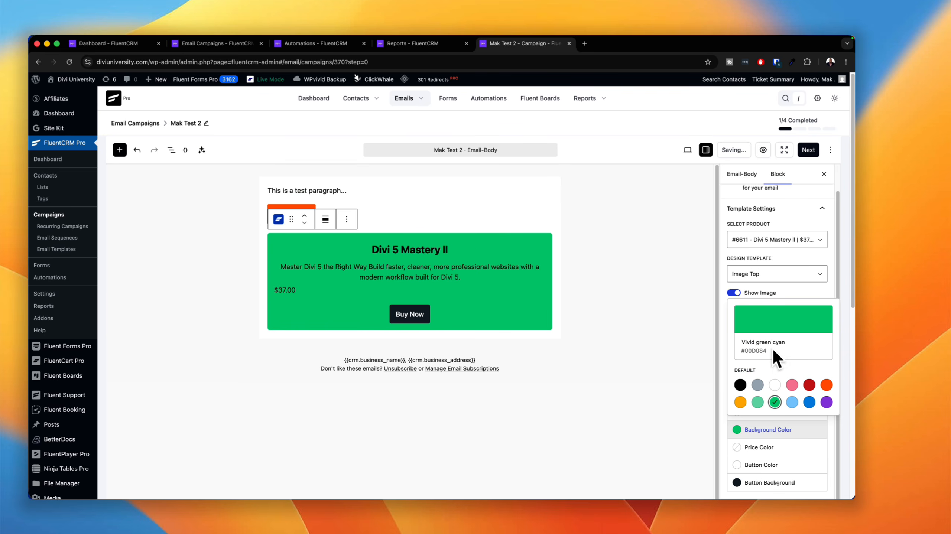
Delete the Divi 5 Mastery II product block from the email body
left_click(460, 247)
right_click(513, 255)
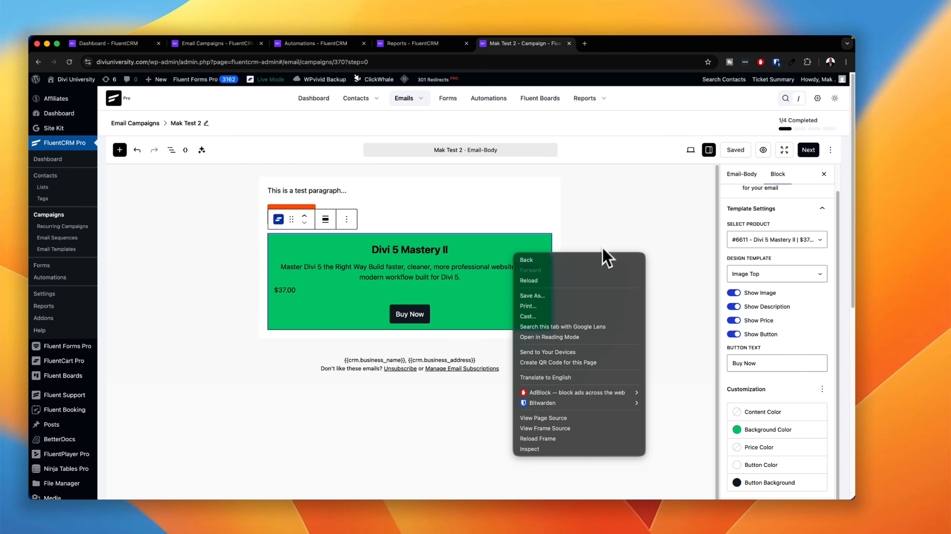
left_click(624, 186)
left_click(348, 221)
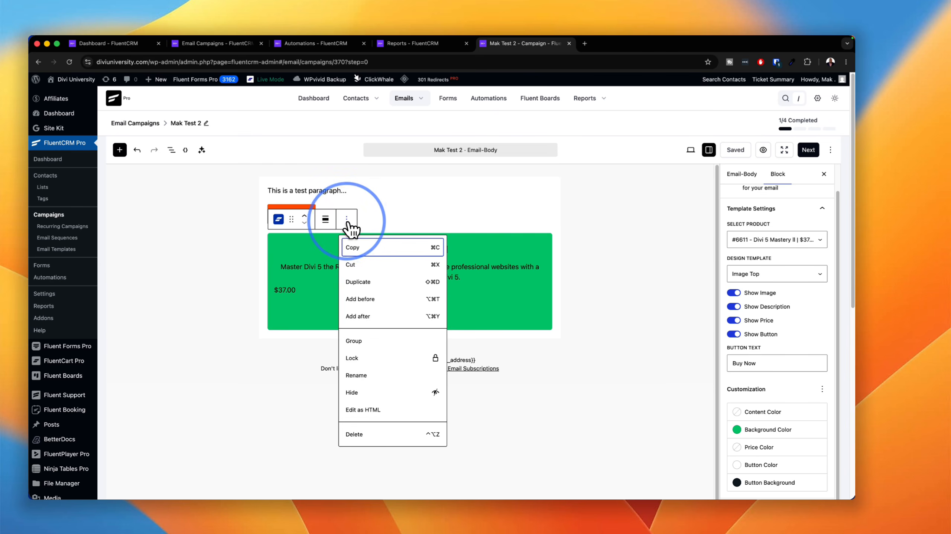
left_click(370, 433)
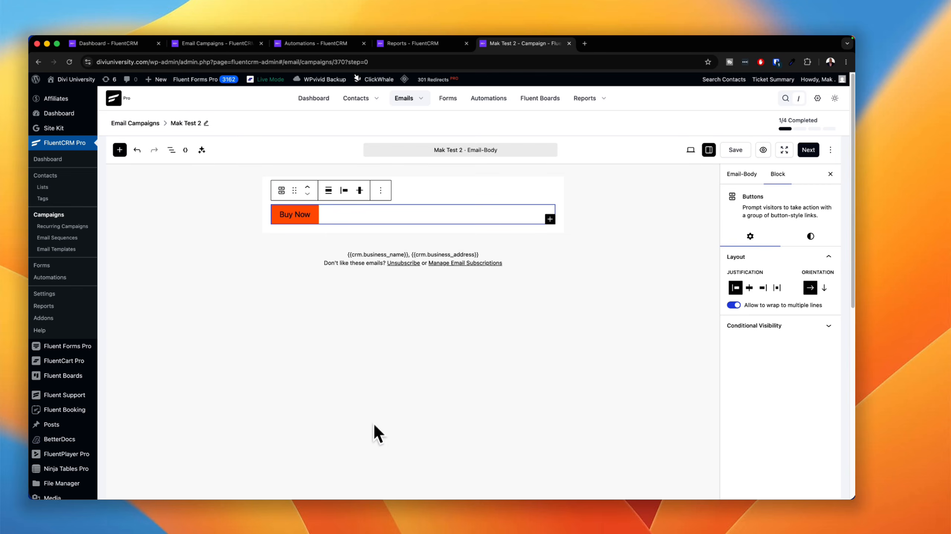
left_click(549, 219)
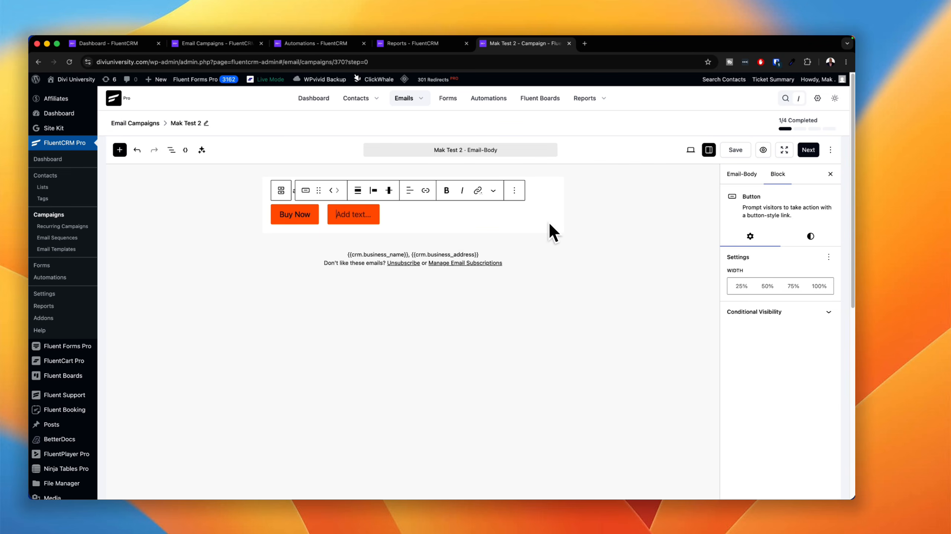
left_click(410, 217)
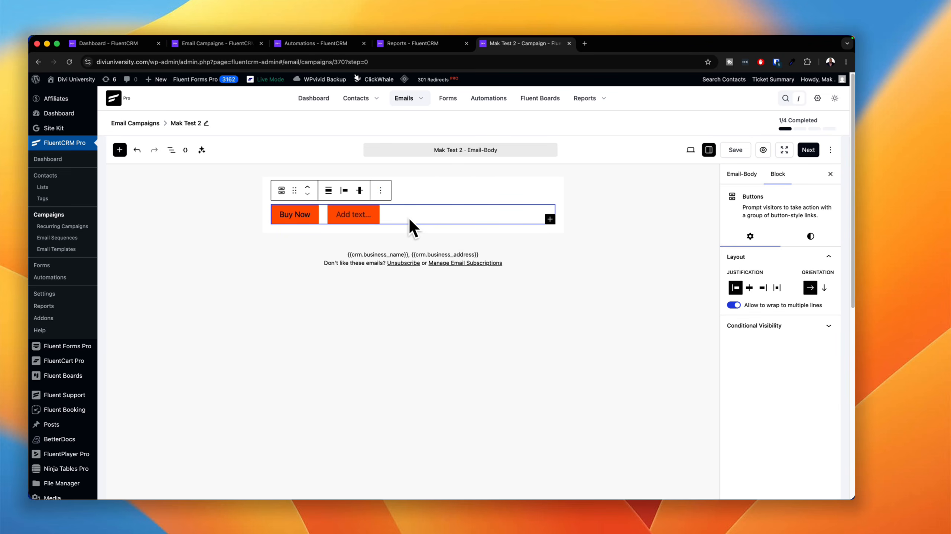
key("super+z")
Add an Image block below the Buy Now button and select it
left_click(120, 149)
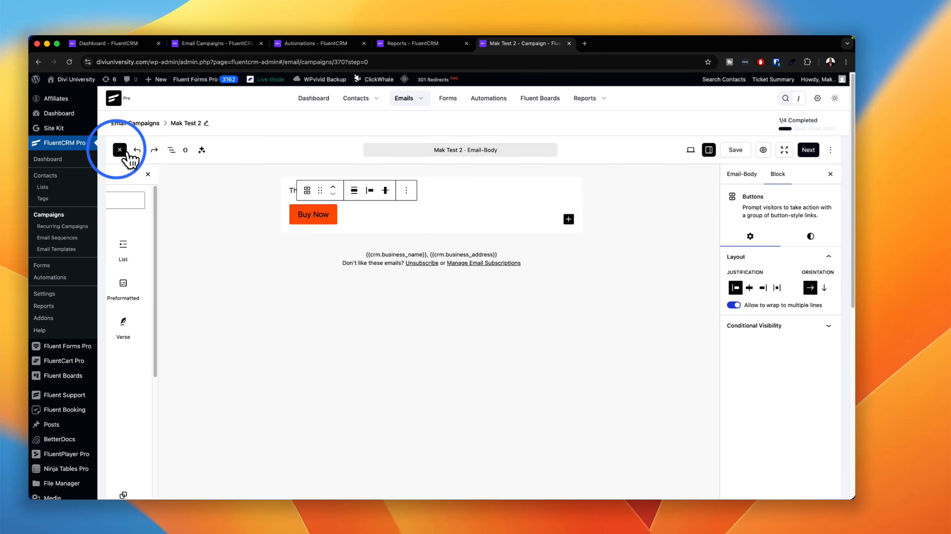
scroll(202, 238, "down", 5)
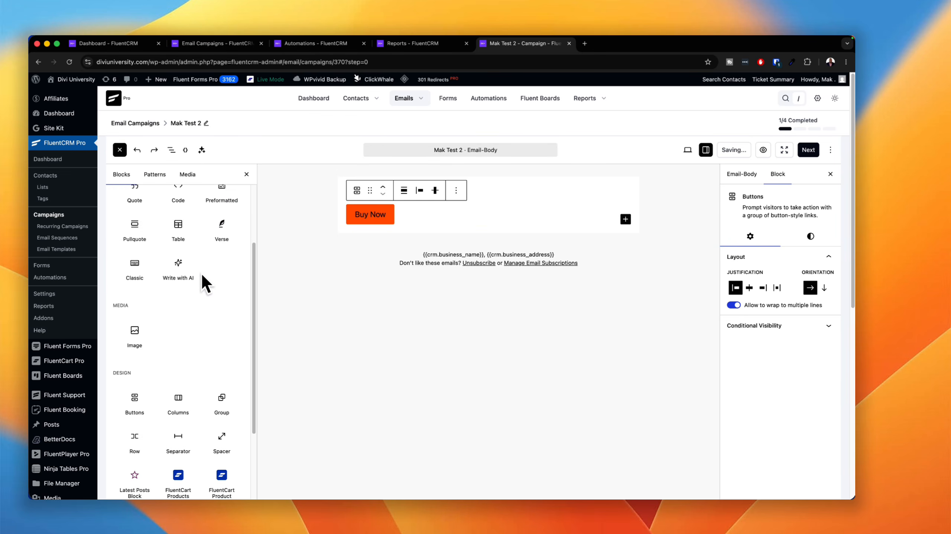
scroll(201, 272, "down", 7)
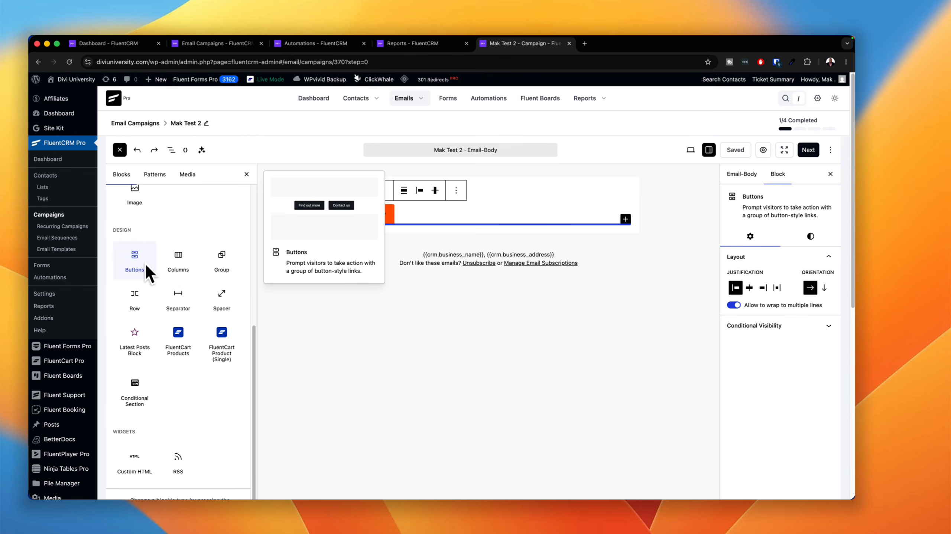
scroll(143, 261, "up", 5)
scroll(144, 263, "up", 1)
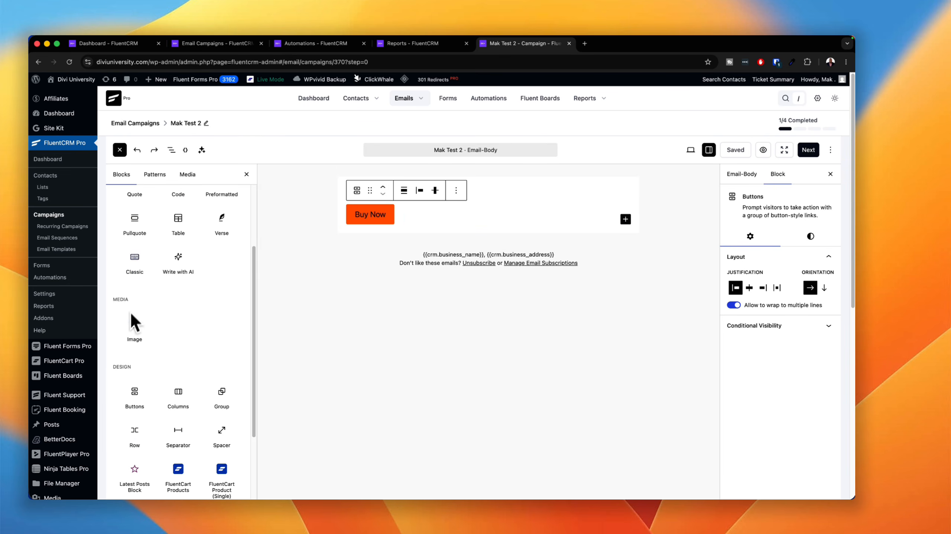
left_click(137, 323)
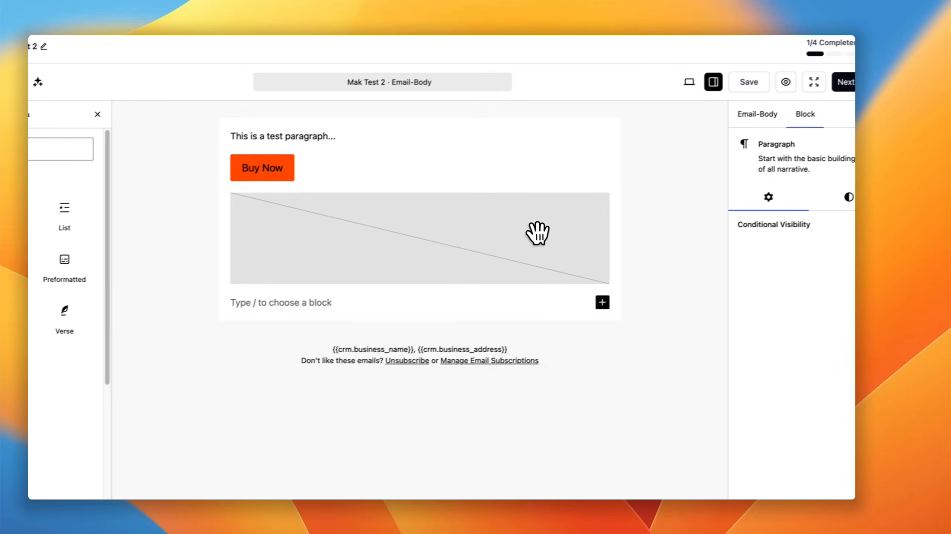
left_click(739, 190)
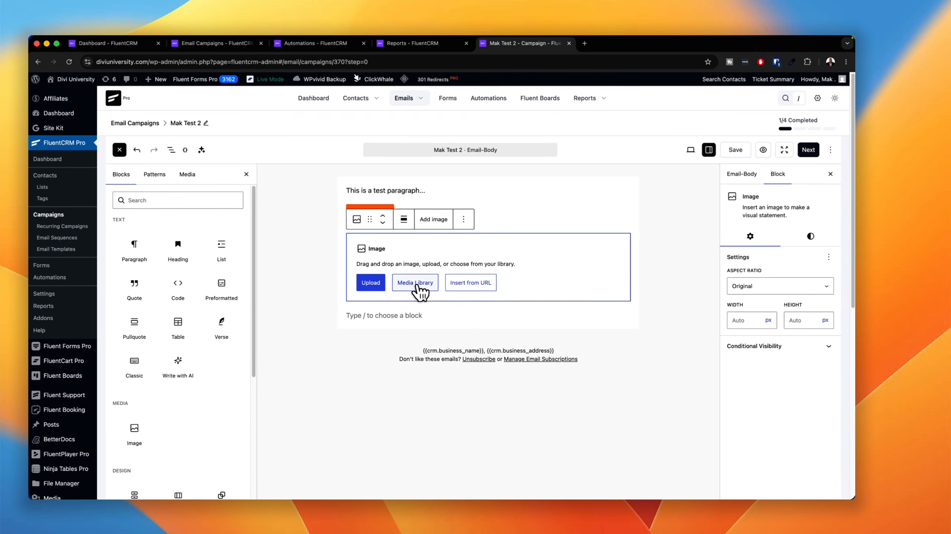
Fill the Image block with the media library photo of the smiling woman with a laptop at a wooden table
left_click(416, 283)
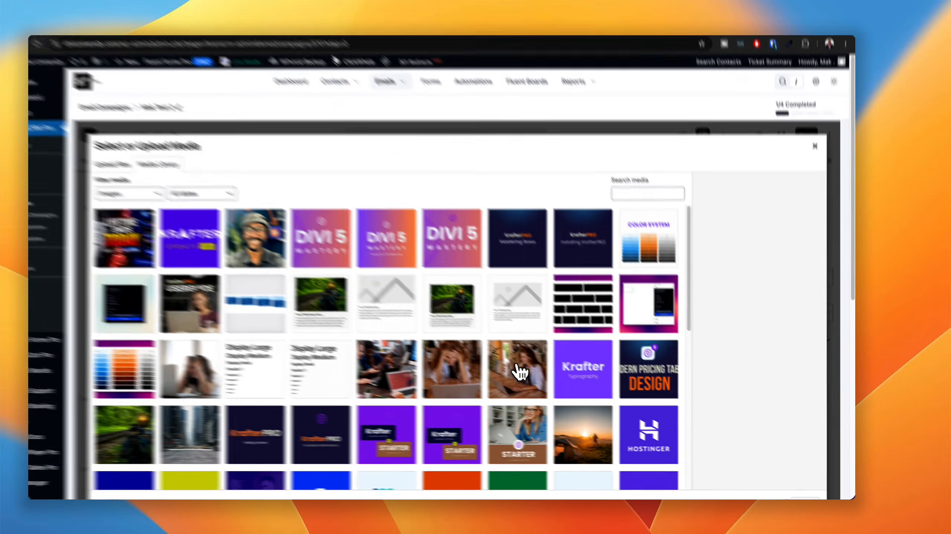
left_click(518, 372)
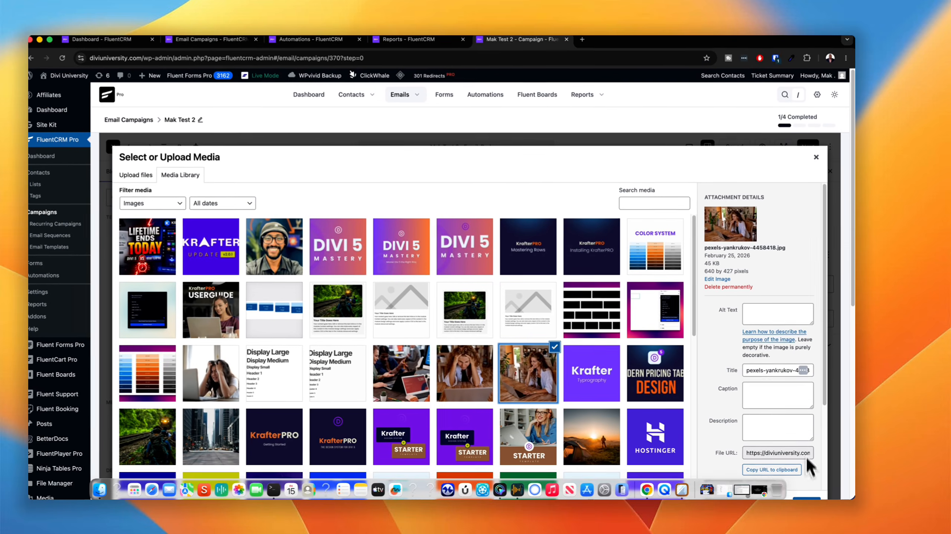
scroll(778, 120, "down", 5)
left_click(798, 499)
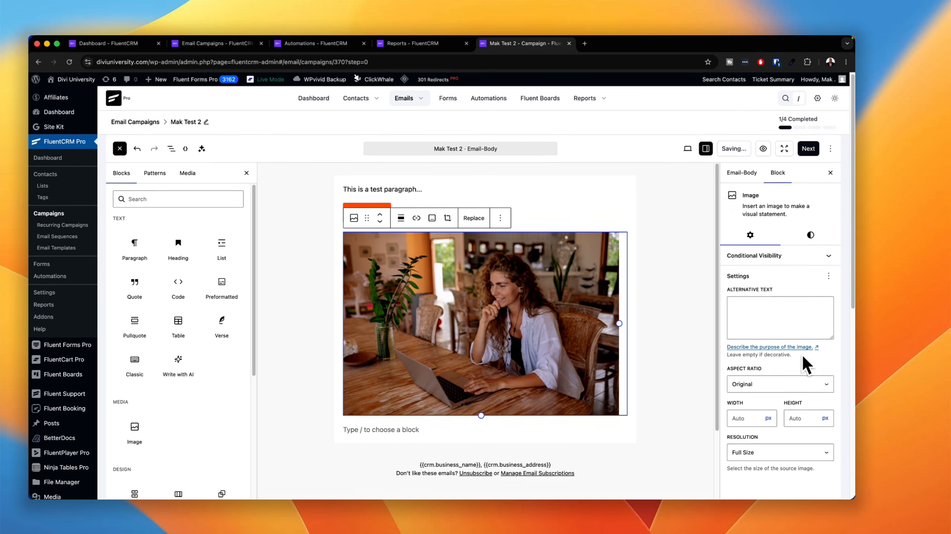
Switch the email image's resolution to Medium and back to Full Size
scroll(802, 336, "down", 2)
left_click(820, 341)
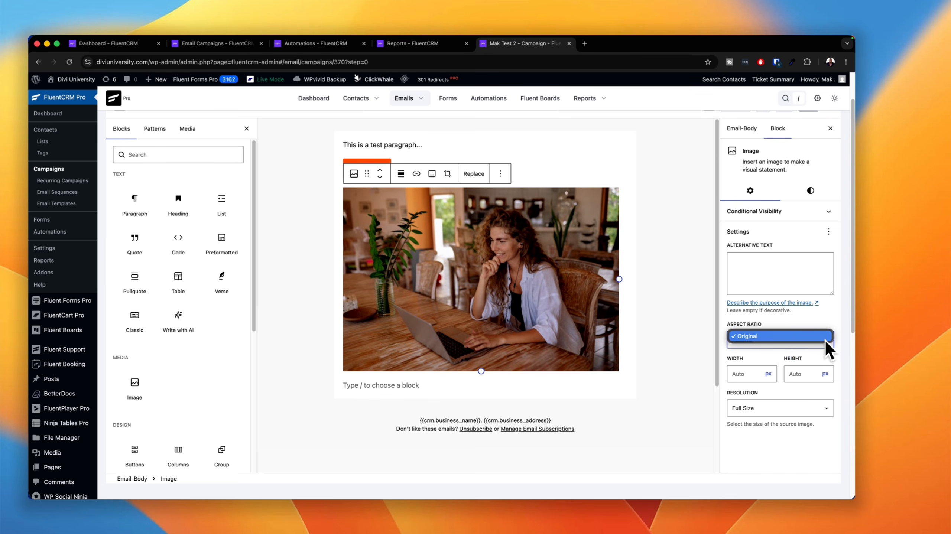
left_click(789, 410)
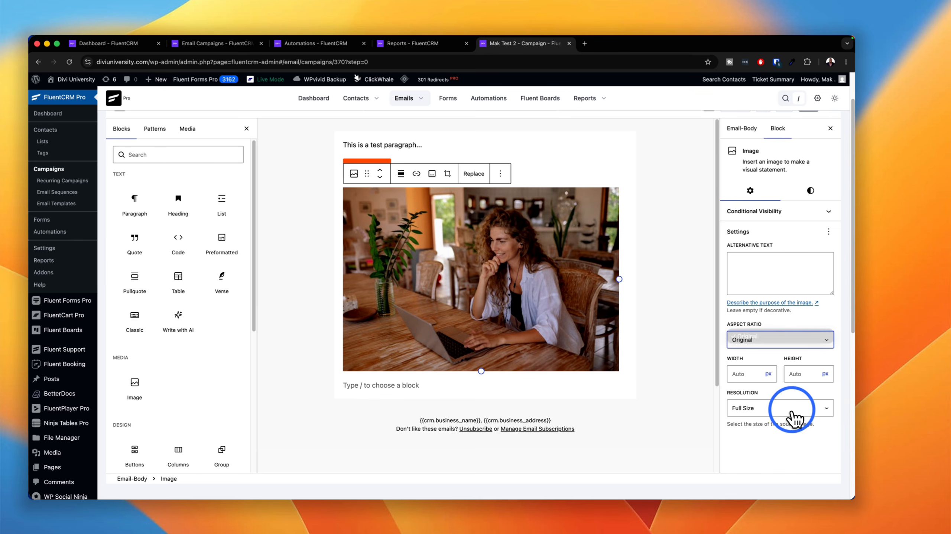
left_click(782, 394)
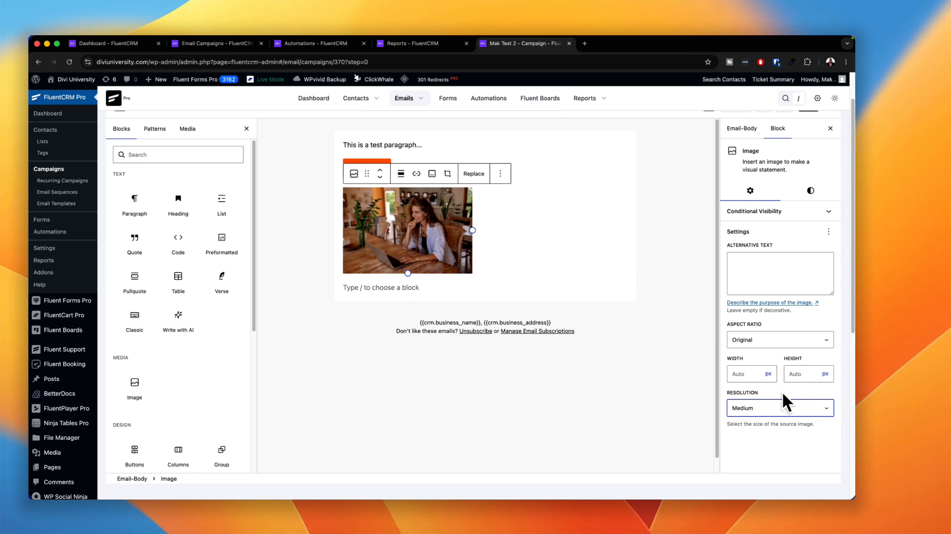
left_click(742, 408)
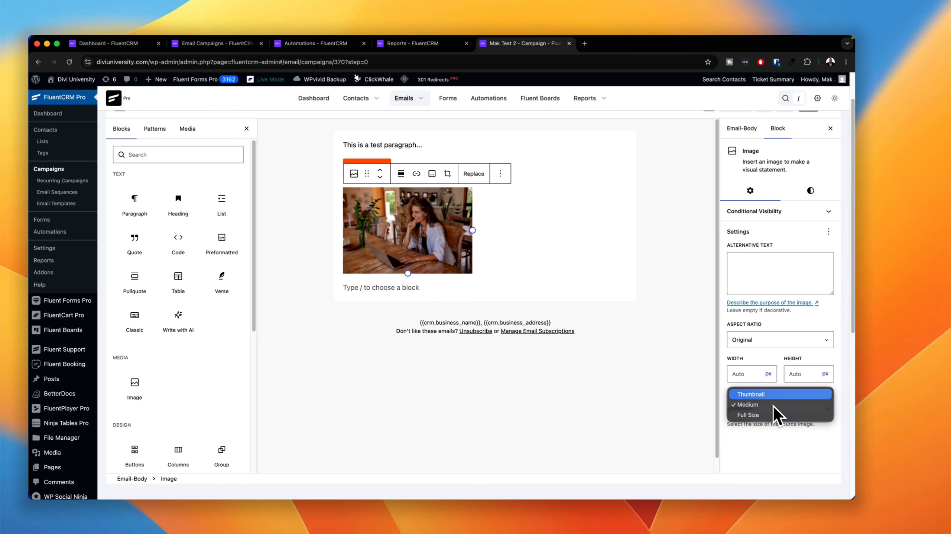
left_click(768, 419)
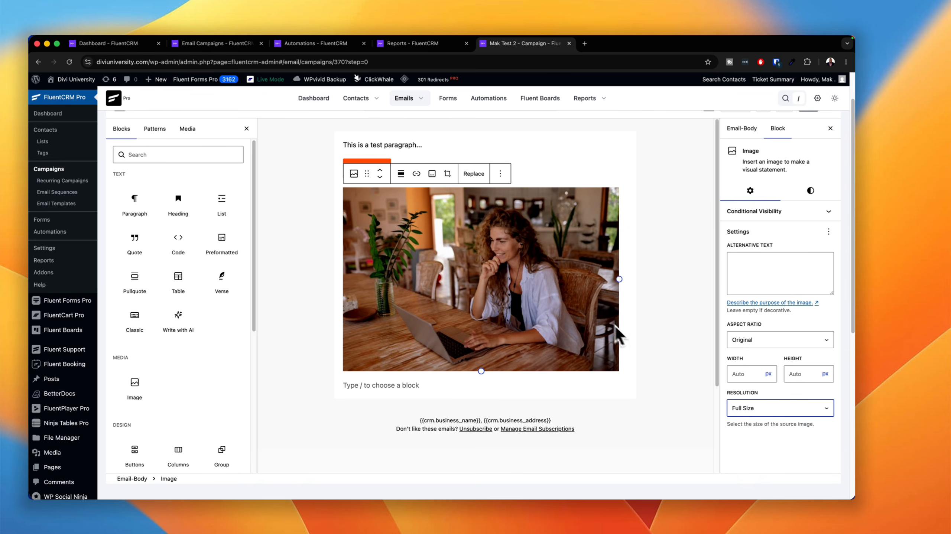
Add a second button beside the Buy Now button and undo the addition
scroll(639, 353, "up", 2)
left_click(603, 213)
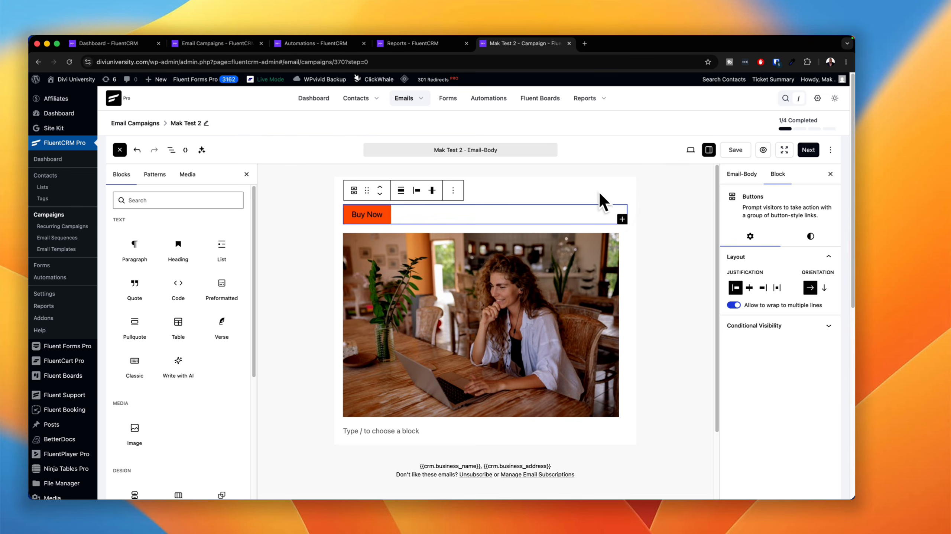
left_click(622, 219)
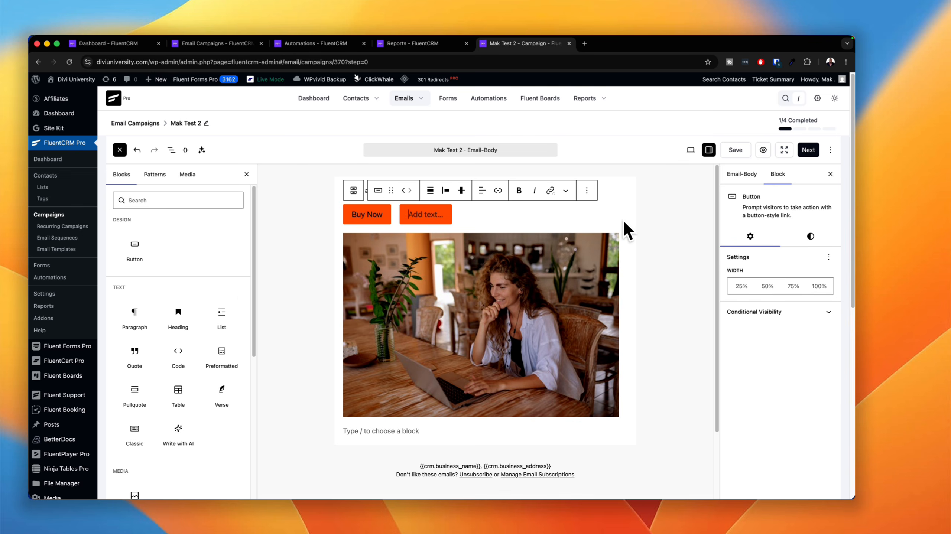
key("super+z")
key("super+z")
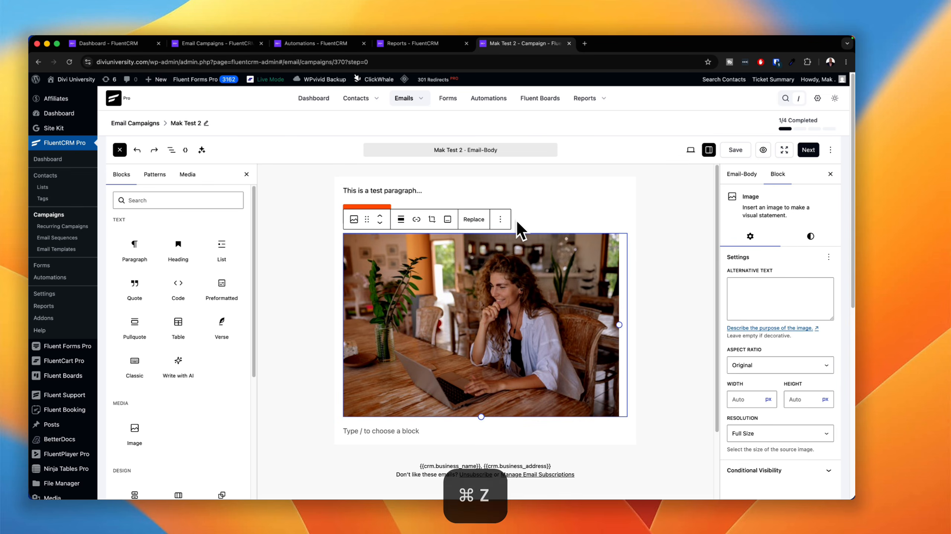
Browse all available blocks from the empty paragraph and insert a Write with AI block below the image
left_click(609, 331)
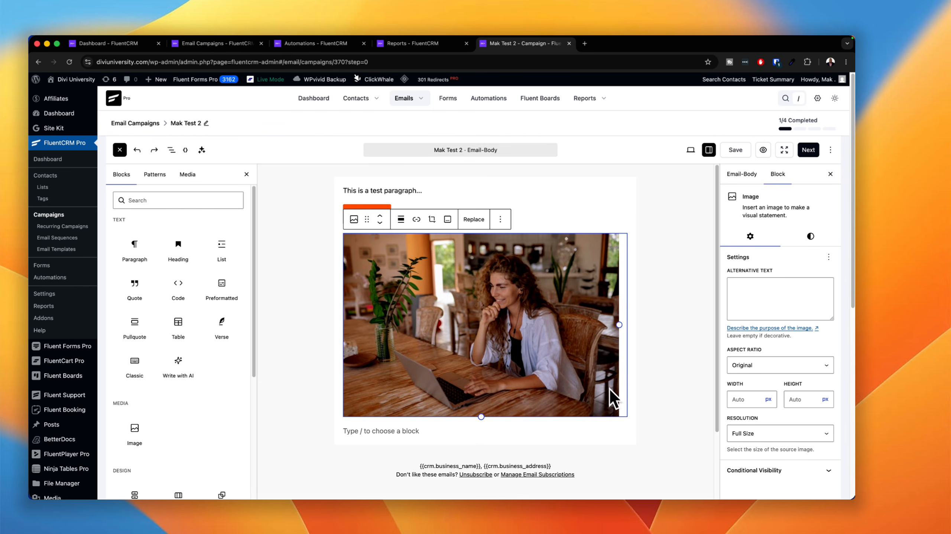
left_click(483, 417)
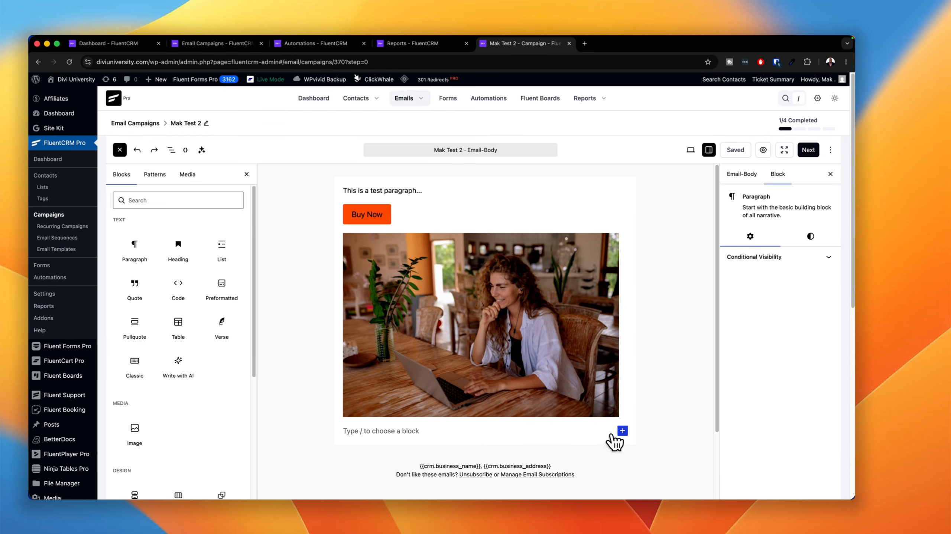
left_click(622, 431)
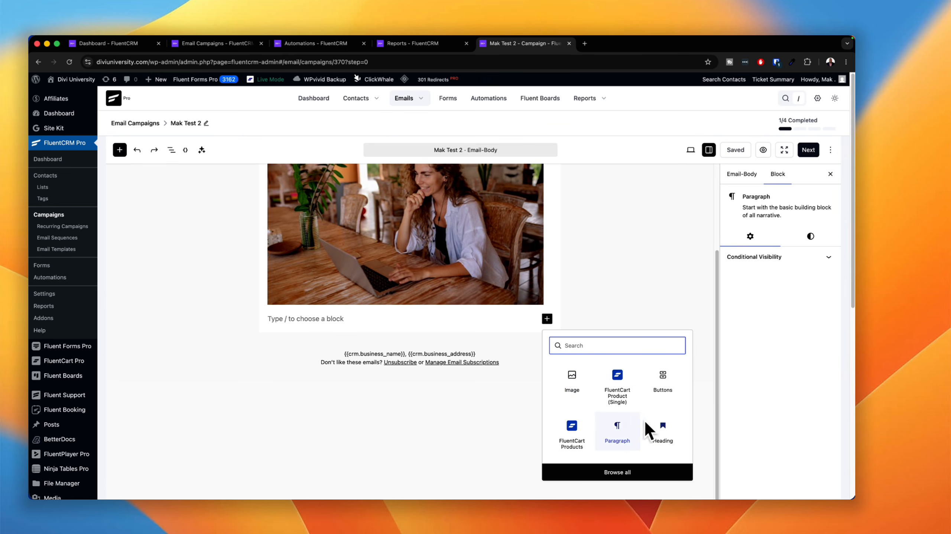
scroll(630, 430, "down", 2)
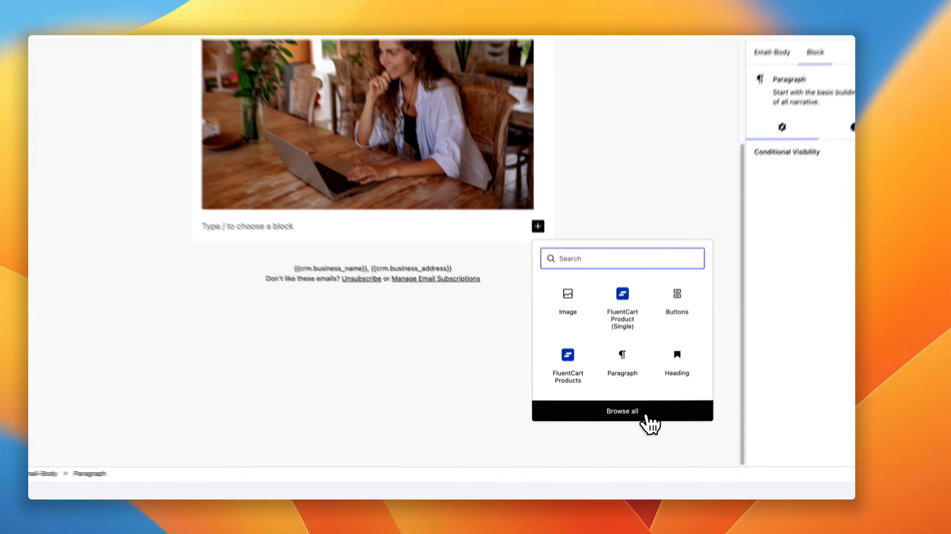
left_click(635, 425)
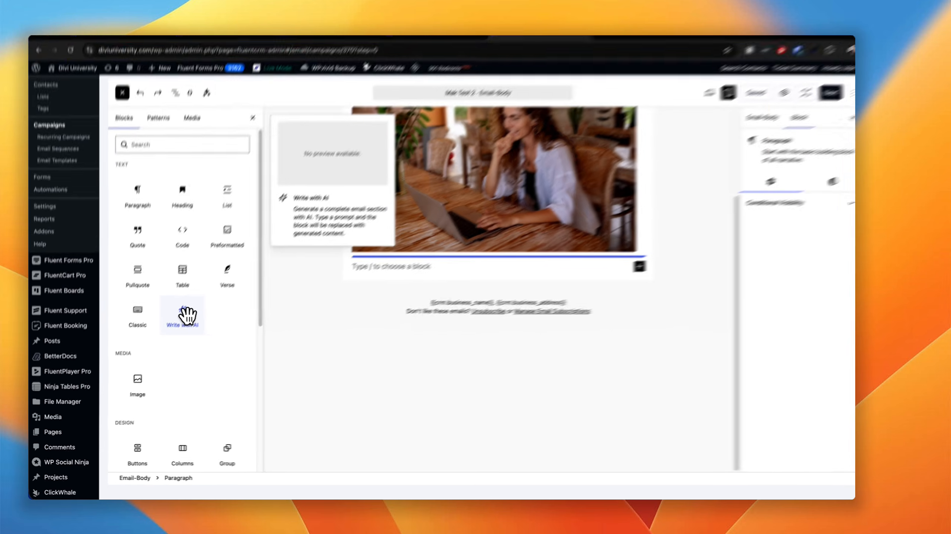
left_click(186, 315)
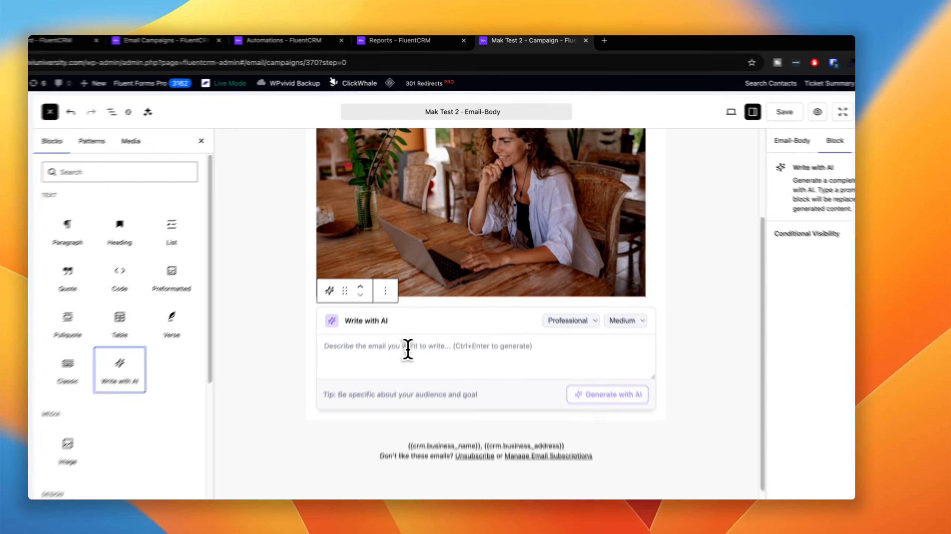
Open diviuniversity.com/krafterpro in a new browser tab and copy the page's headline and the KrafterPRO description under it
left_click(418, 302)
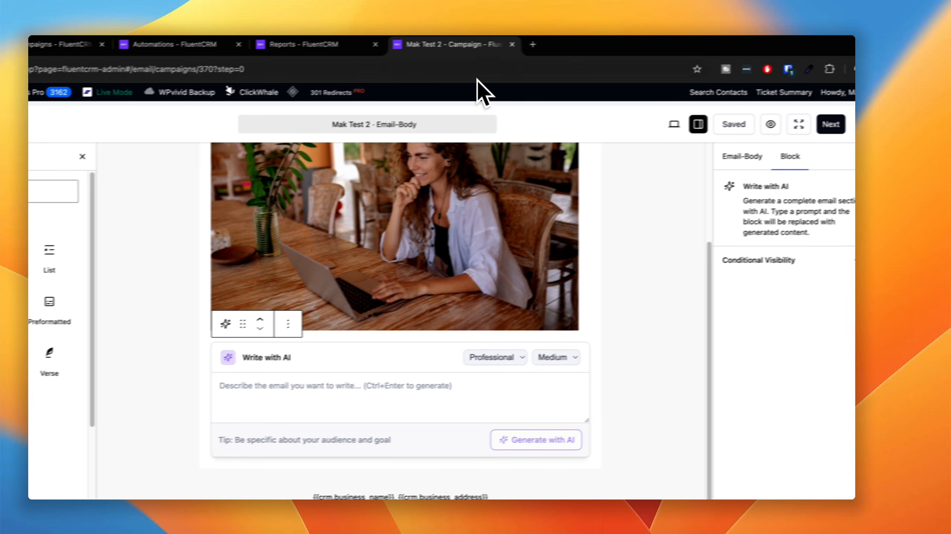
left_click(619, 39)
type("diviuniversity.com")
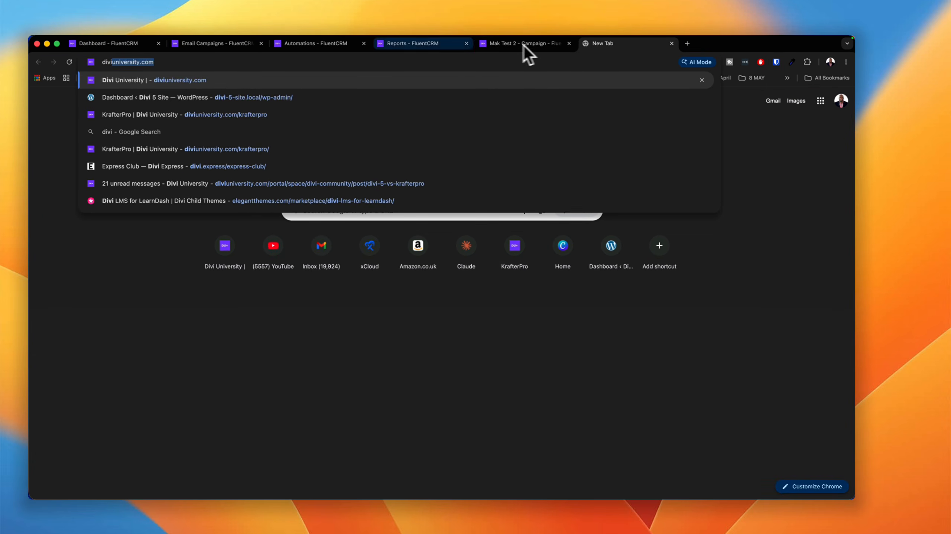
left_click(395, 114)
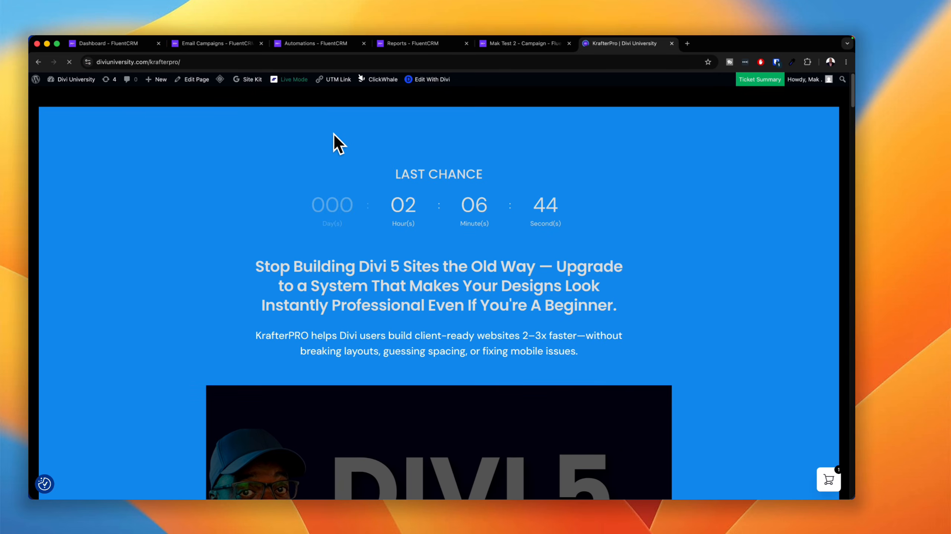
left_click_drag(256, 241, 653, 358)
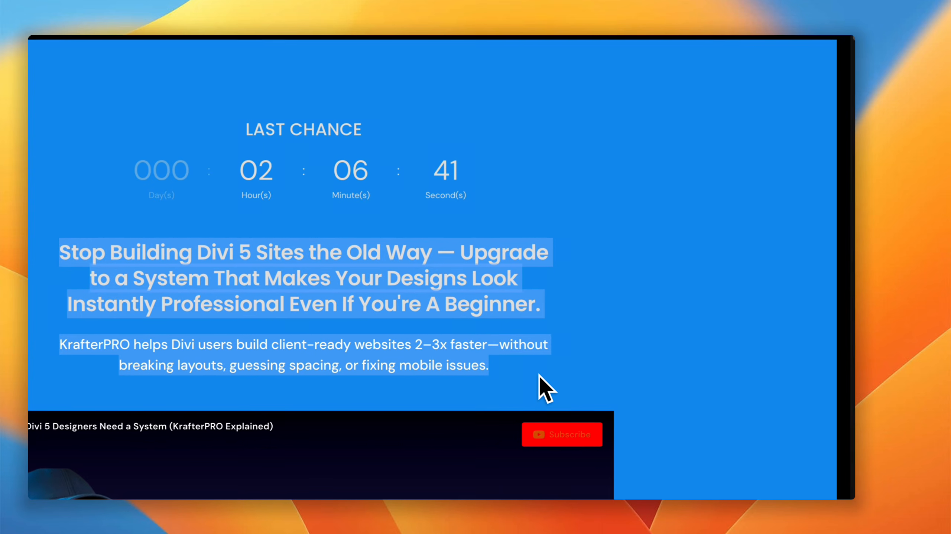
key("super+c")
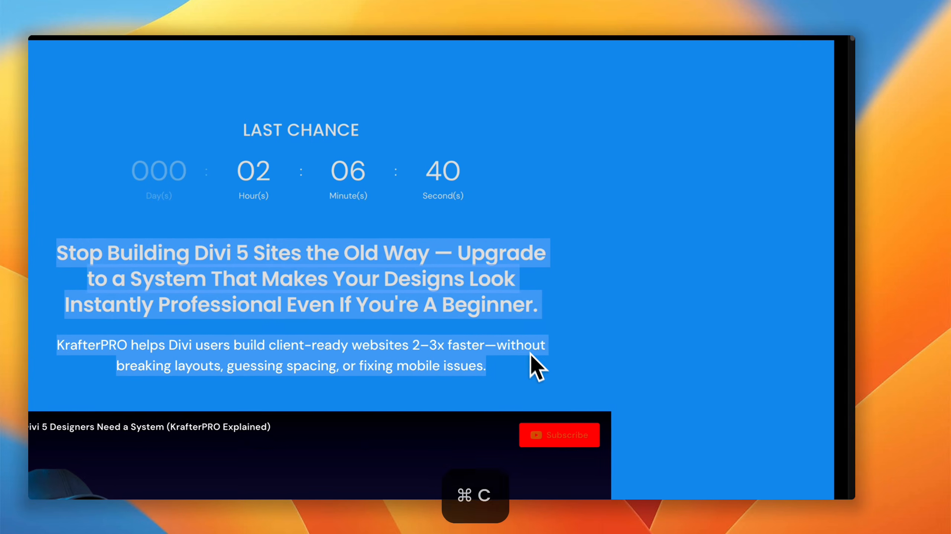
Paste the copied KrafterPRO text into the Write with AI prompt in the campaign email and try to generate the content
left_click(411, 323)
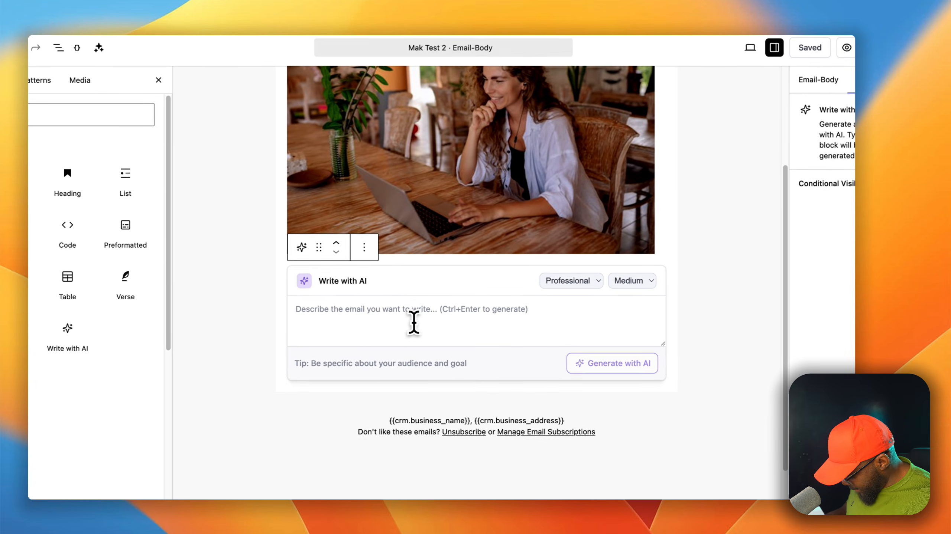
key("super+v")
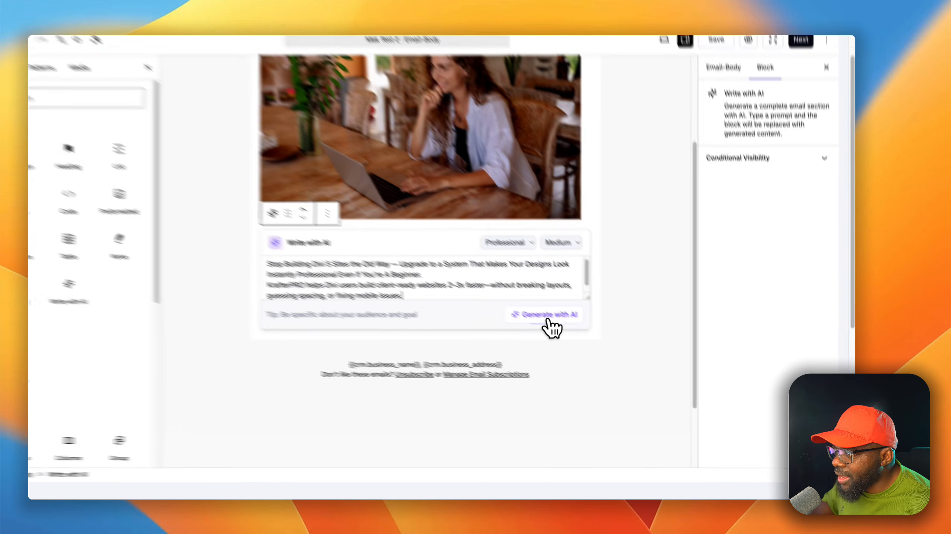
left_click(549, 322)
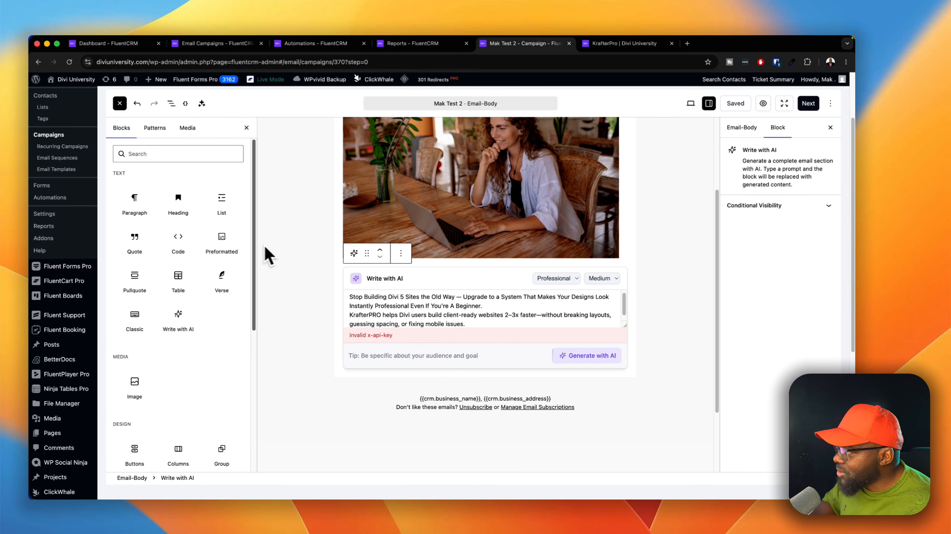
Open the FluentCRM settings and look through the Email Service and General Settings pages
left_click(56, 214)
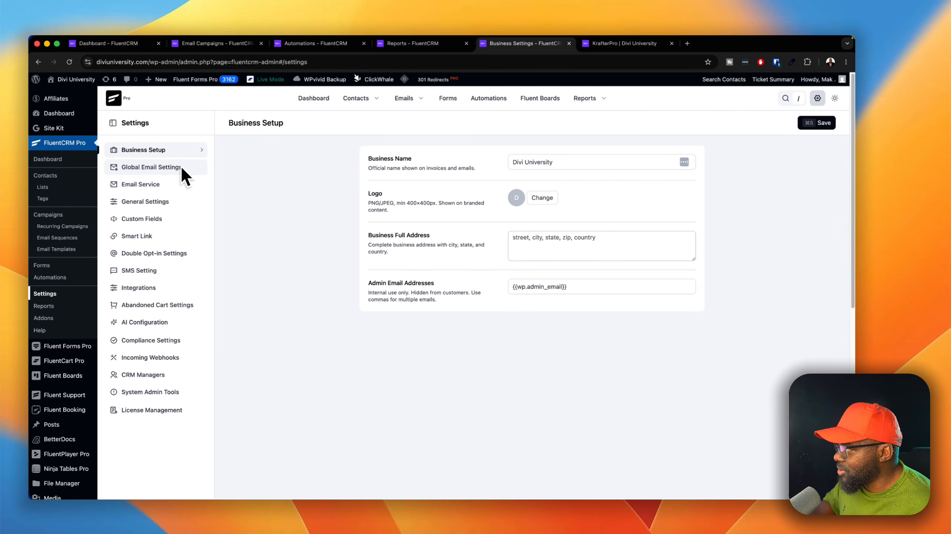
left_click(153, 185)
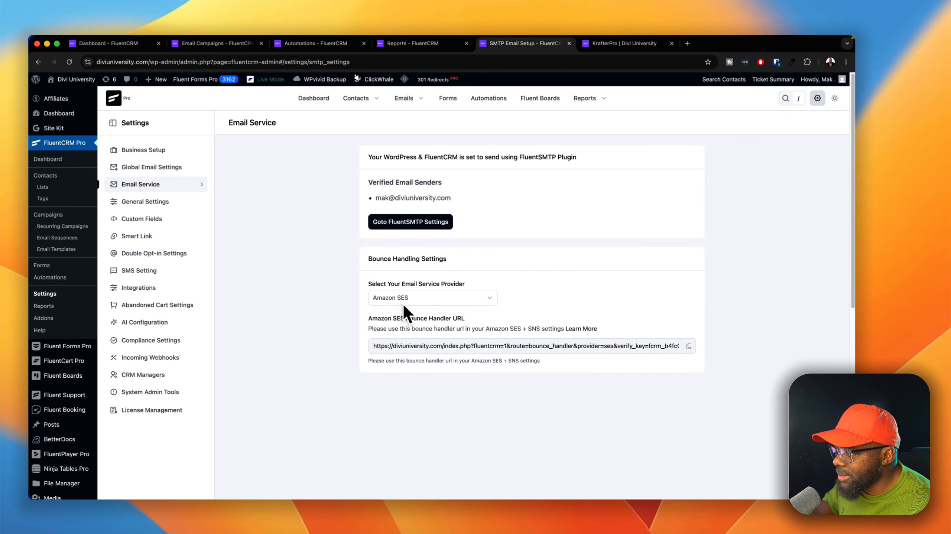
left_click(182, 203)
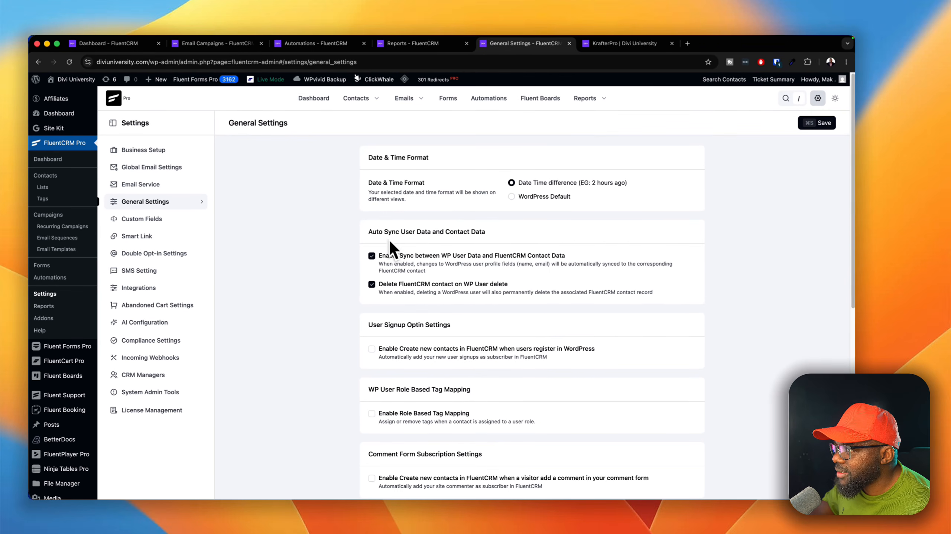
scroll(404, 247, "down", 2)
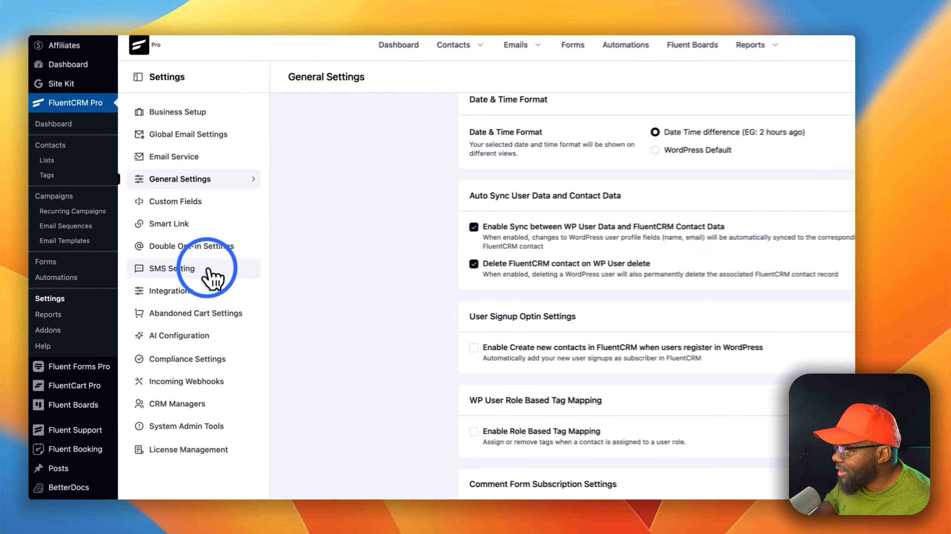
Enable the SMS module in the SMS settings, try Twilio as provider and switch it to Amazon End User Messaging
left_click(167, 273)
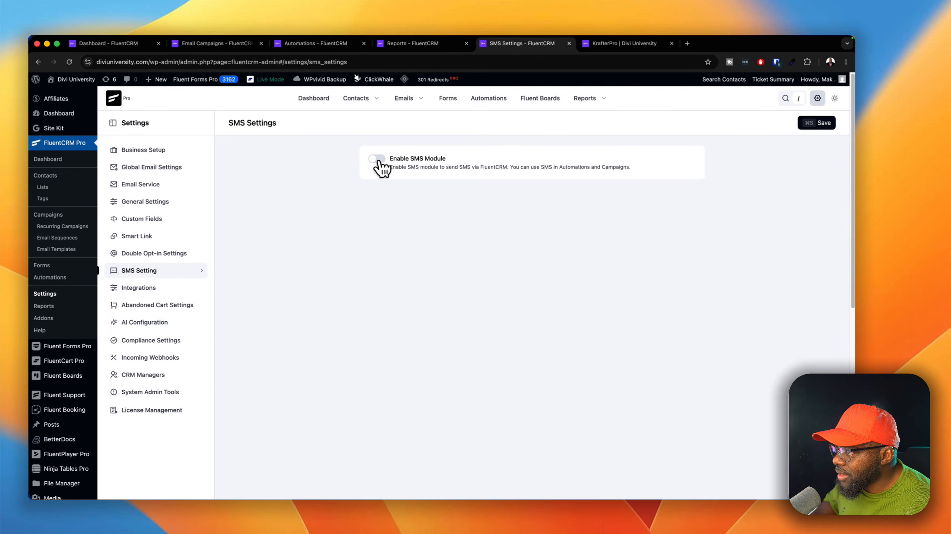
left_click(378, 159)
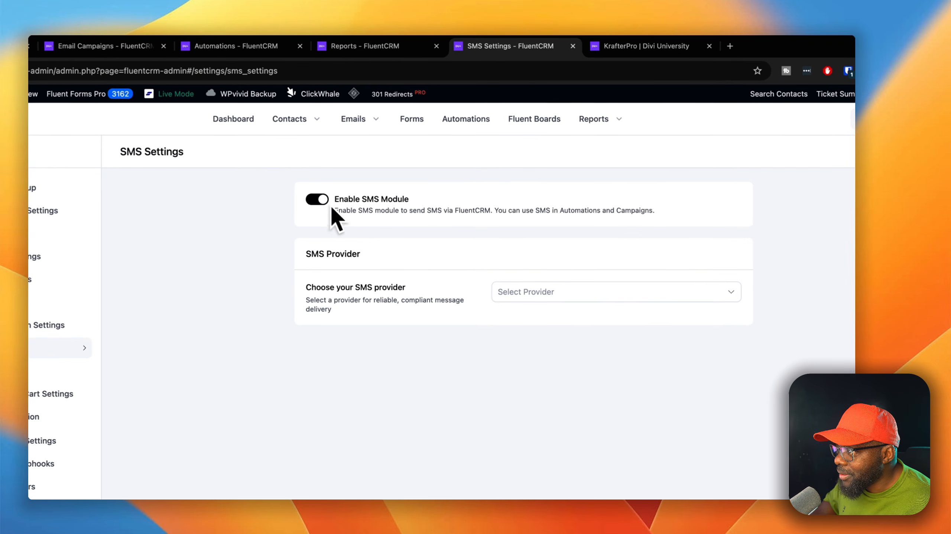
left_click(556, 250)
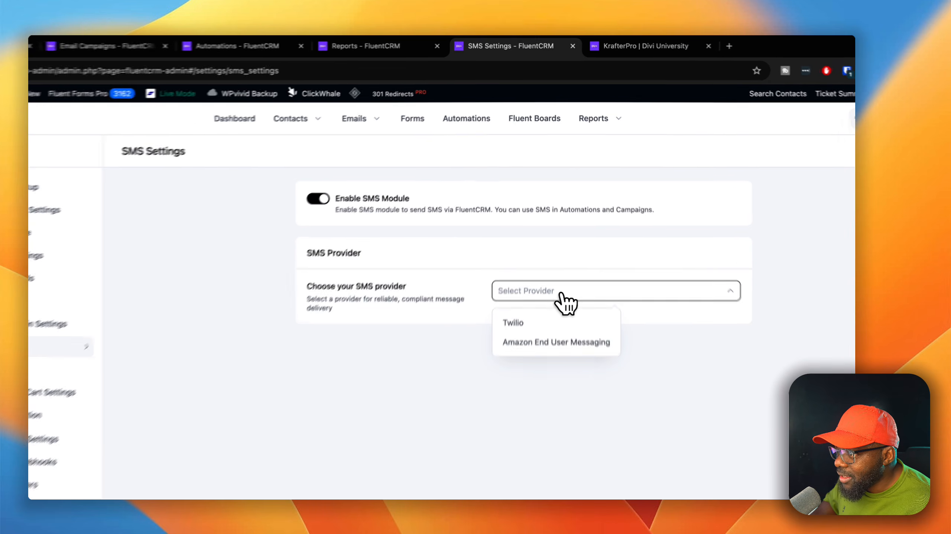
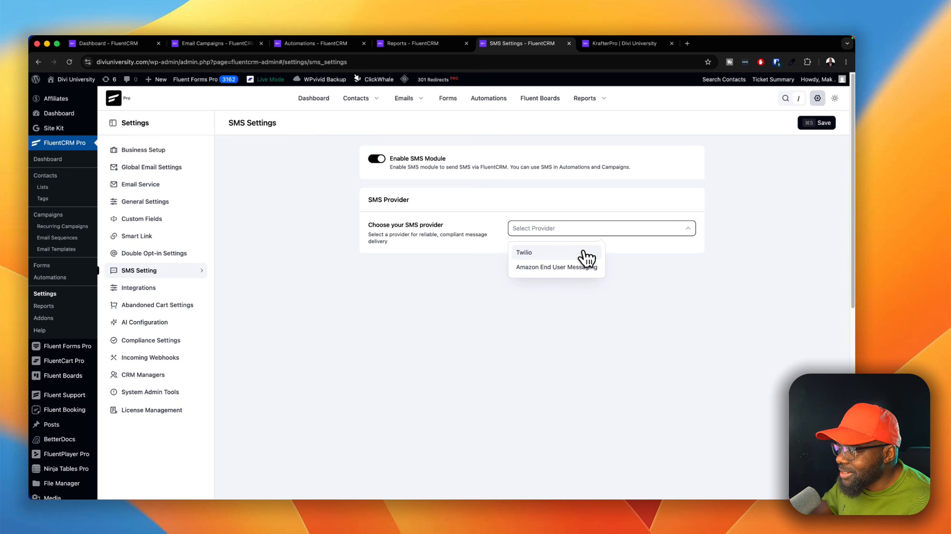
left_click(563, 254)
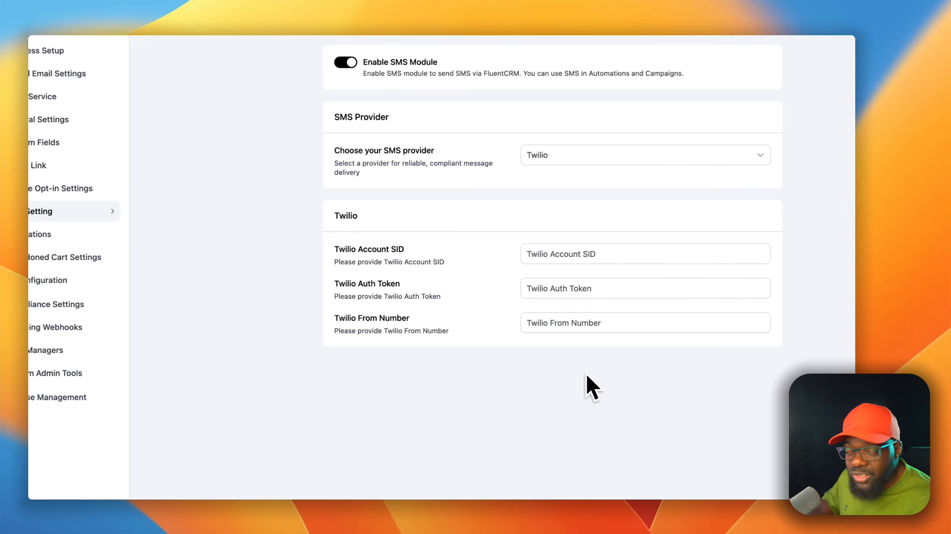
left_click(600, 160)
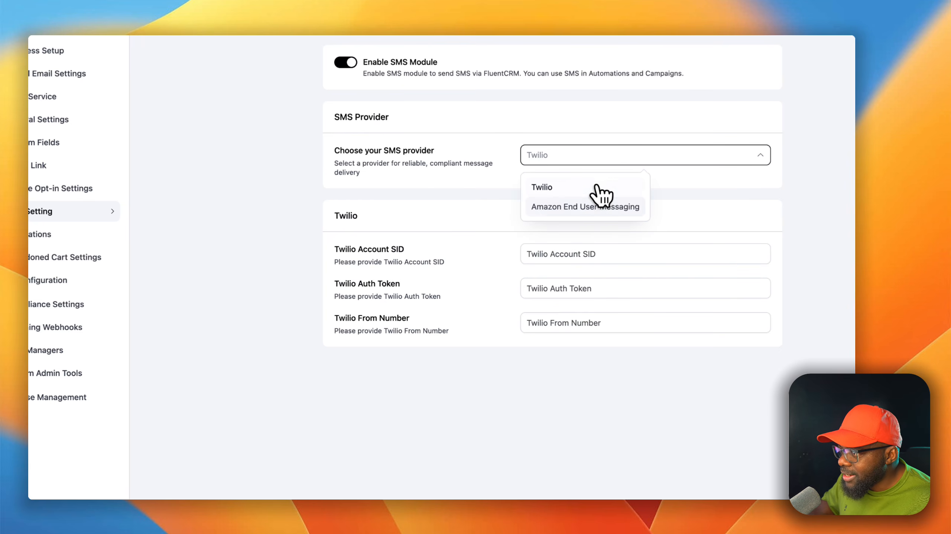
left_click(596, 207)
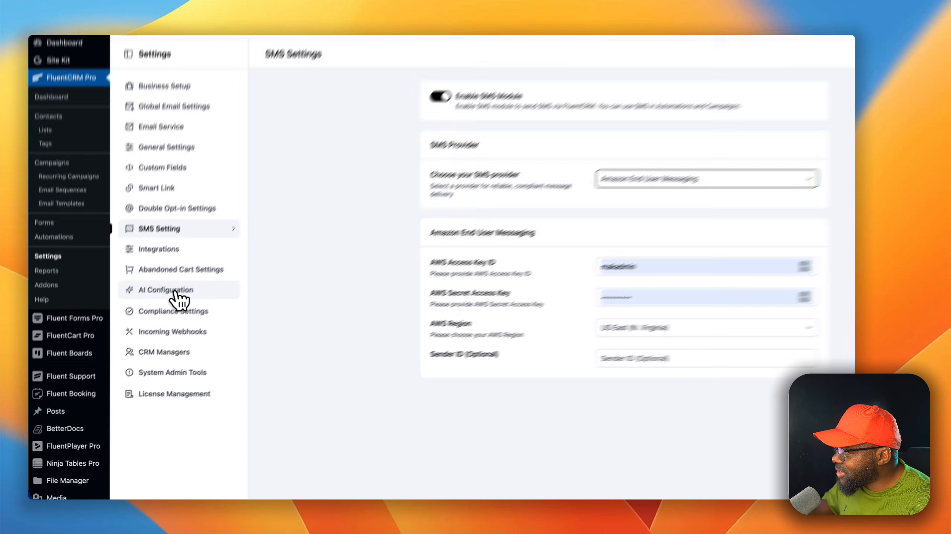
Look through the AI Model Setup page with its provider options and the MCP for AI Agents page in the AI Configuration settings
left_click(159, 323)
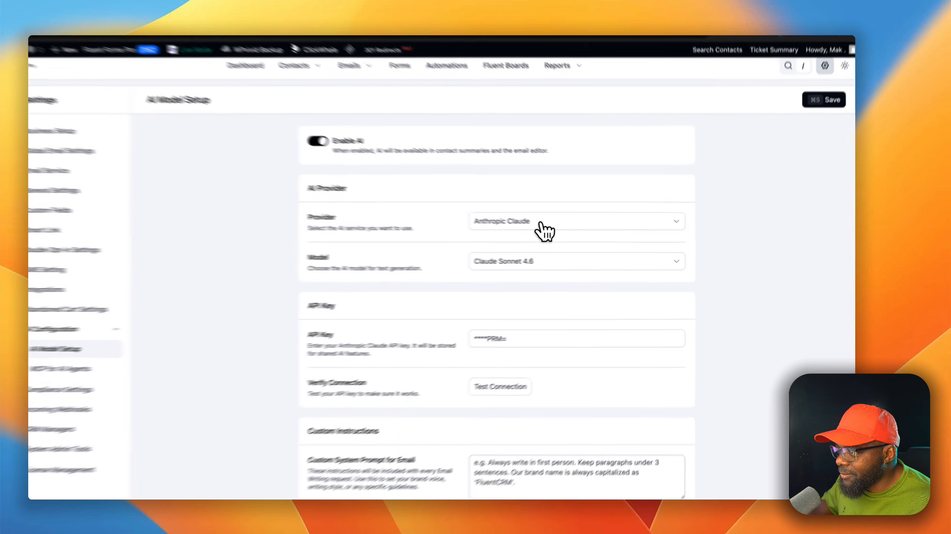
left_click(535, 229)
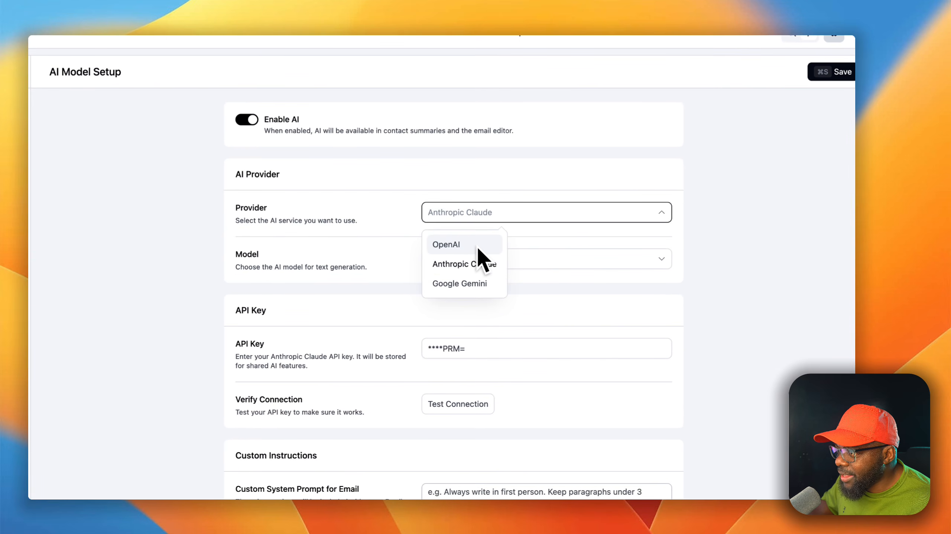
left_click(365, 249)
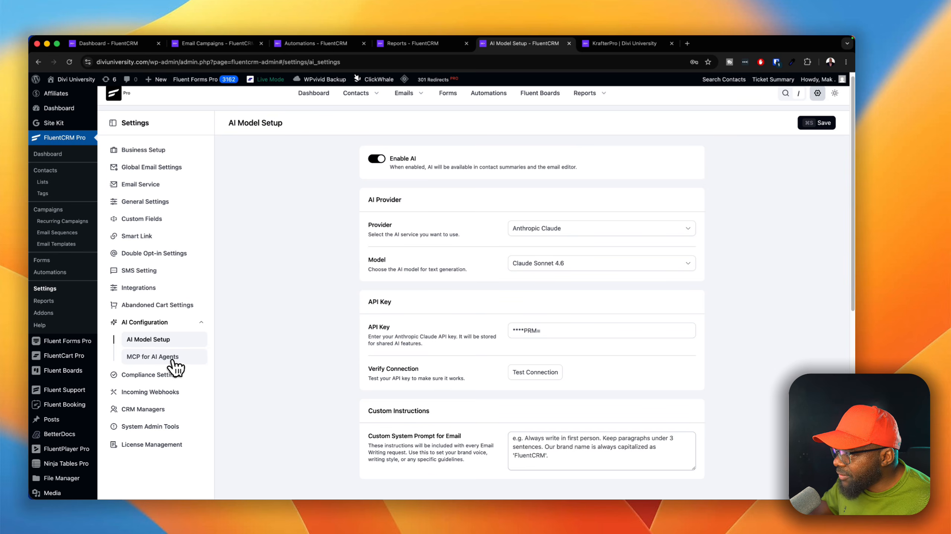
left_click(172, 360)
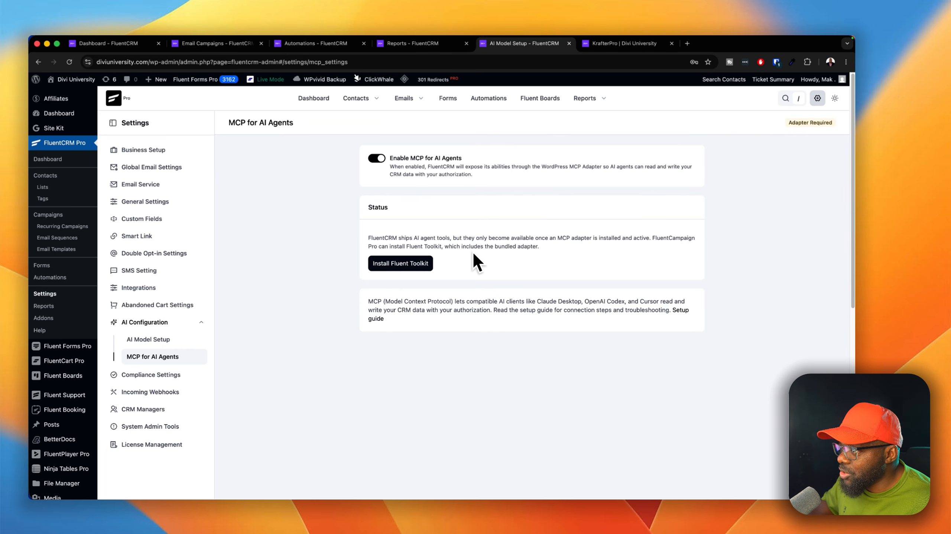
left_click(418, 259)
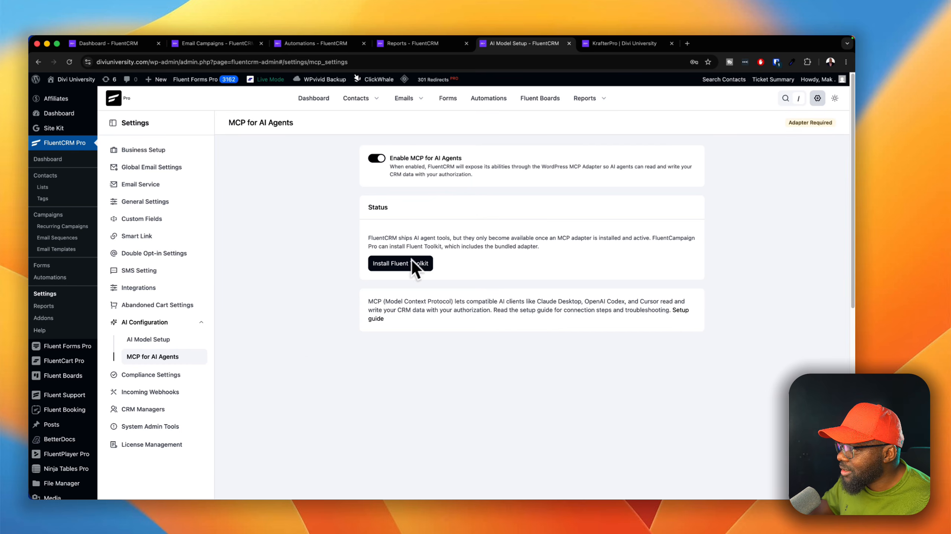
scroll(196, 368, "down", 3)
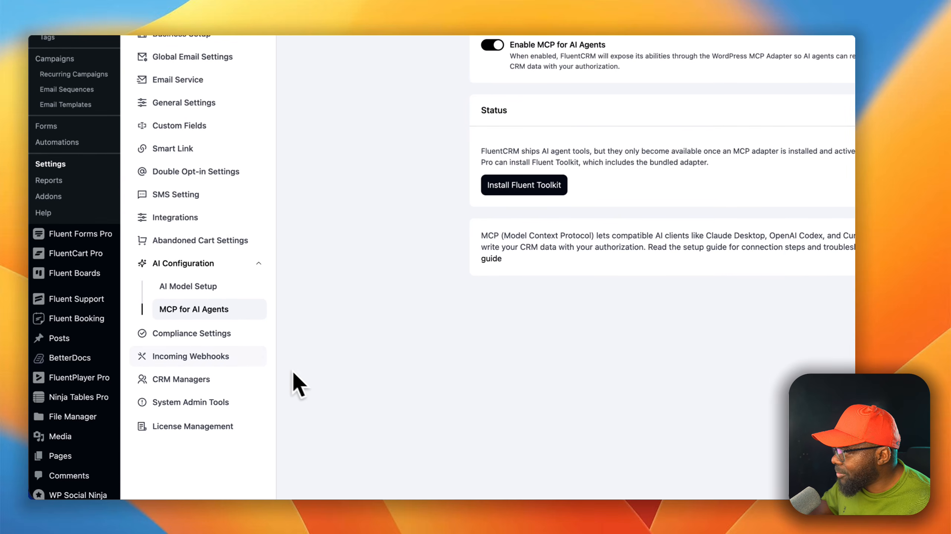
Look through the Compliance Settings and the Double Opt-in Settings, including the confirmation email's design template and body
left_click(239, 336)
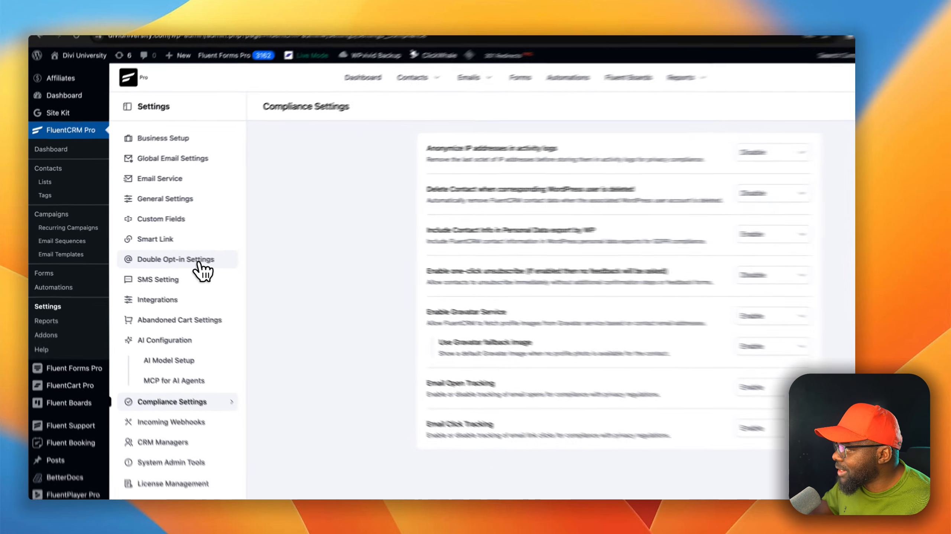
left_click(175, 256)
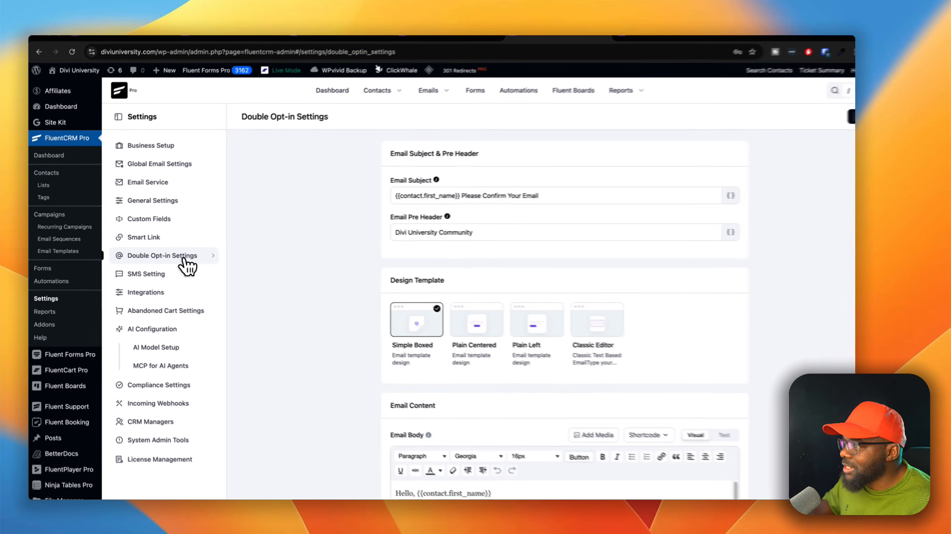
scroll(514, 388, "down", 5)
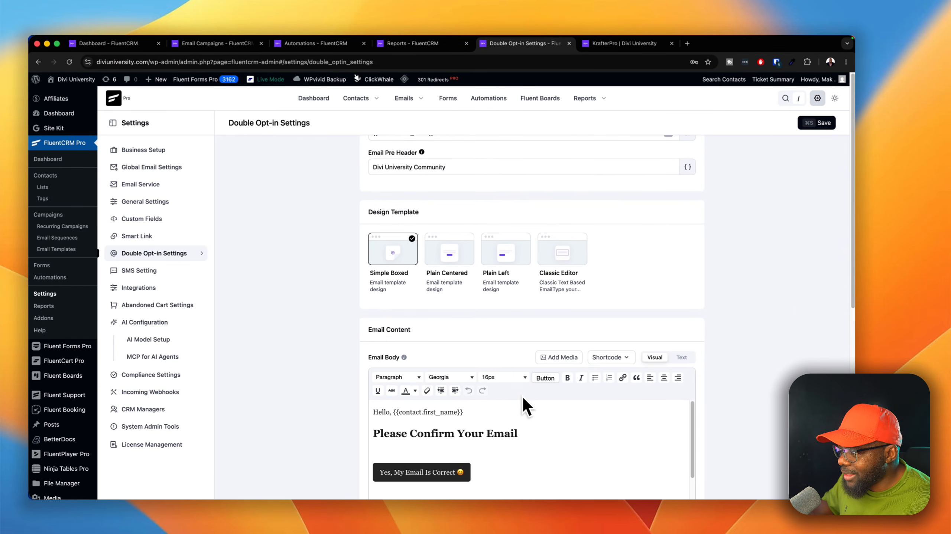
scroll(523, 396, "up", 5)
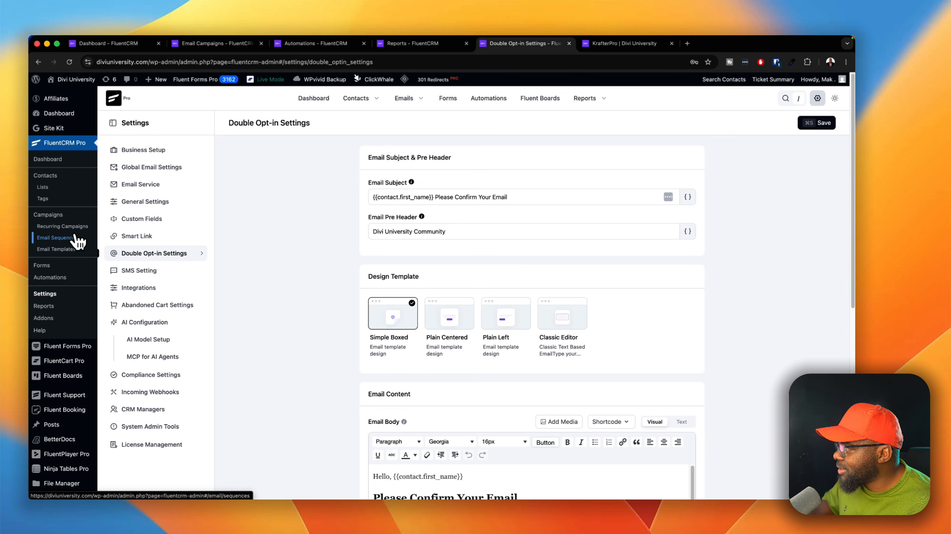
Open the Mak Test 2 draft from the email campaigns and edit its email body at the Write with AI block
left_click(59, 215)
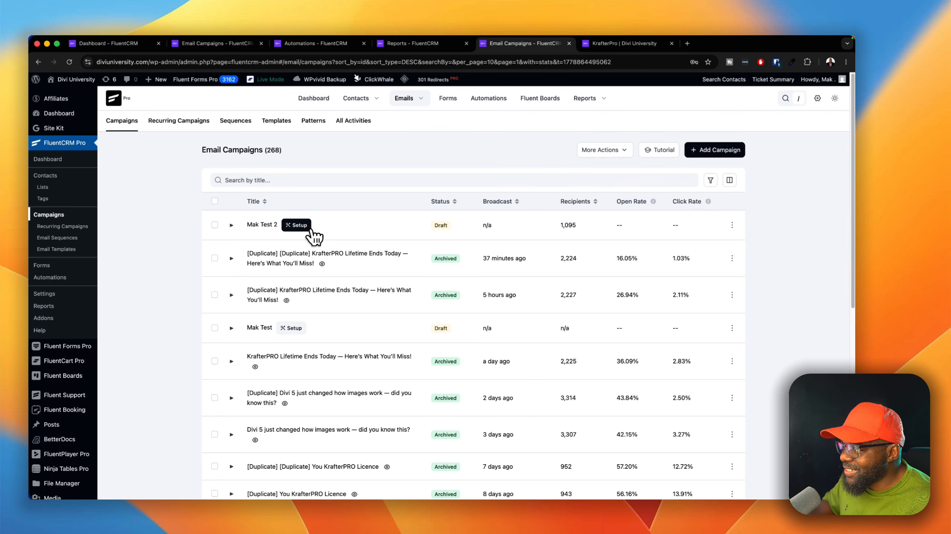
left_click(385, 278)
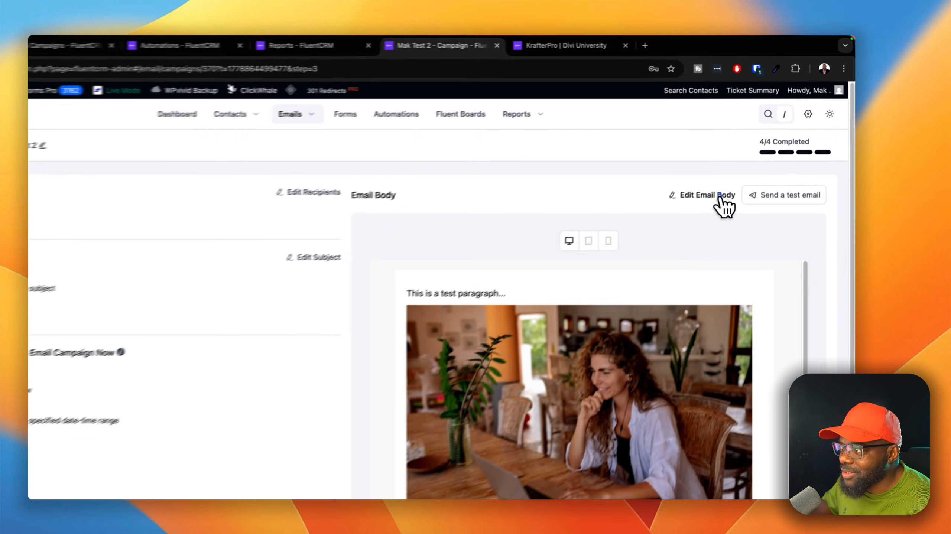
left_click(736, 163)
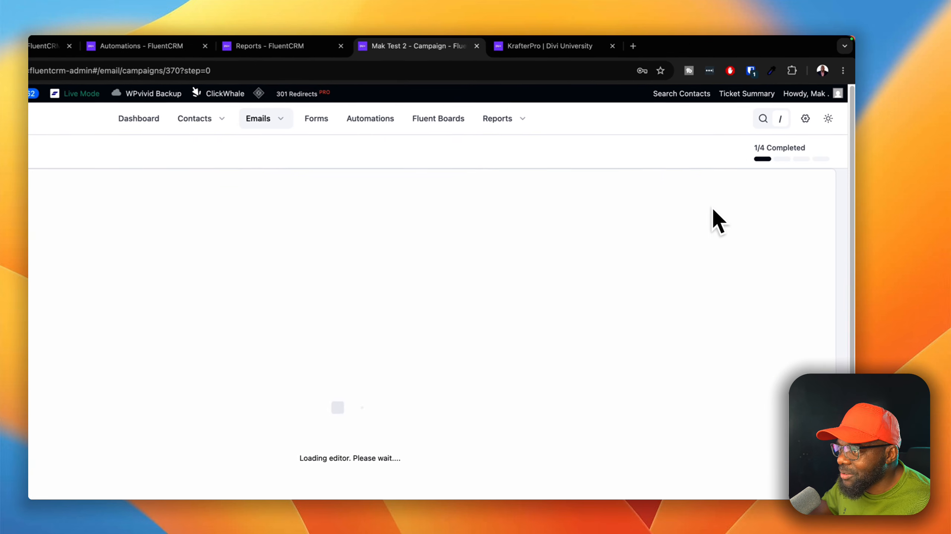
scroll(662, 266, "down", 5)
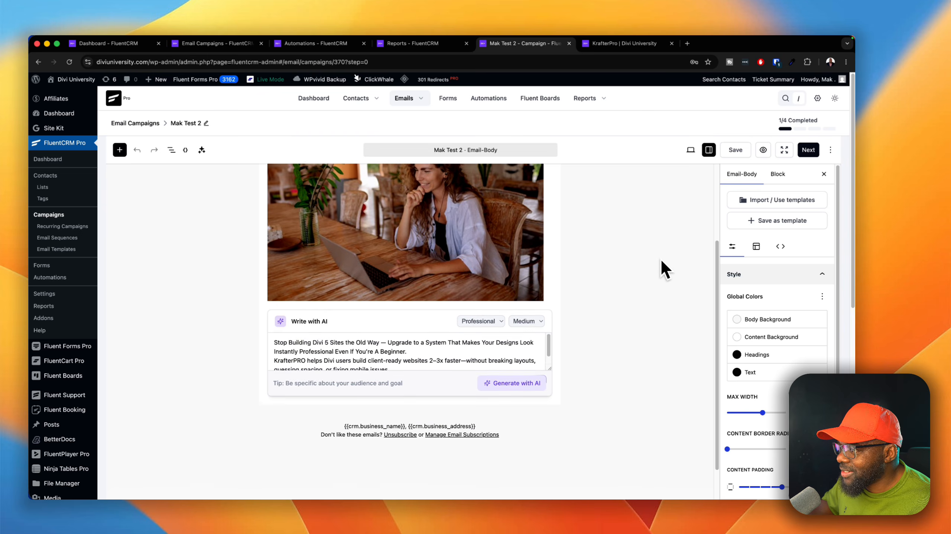
Check the tone and length options of the Write with AI block, keeping Professional and Medium
left_click(441, 250)
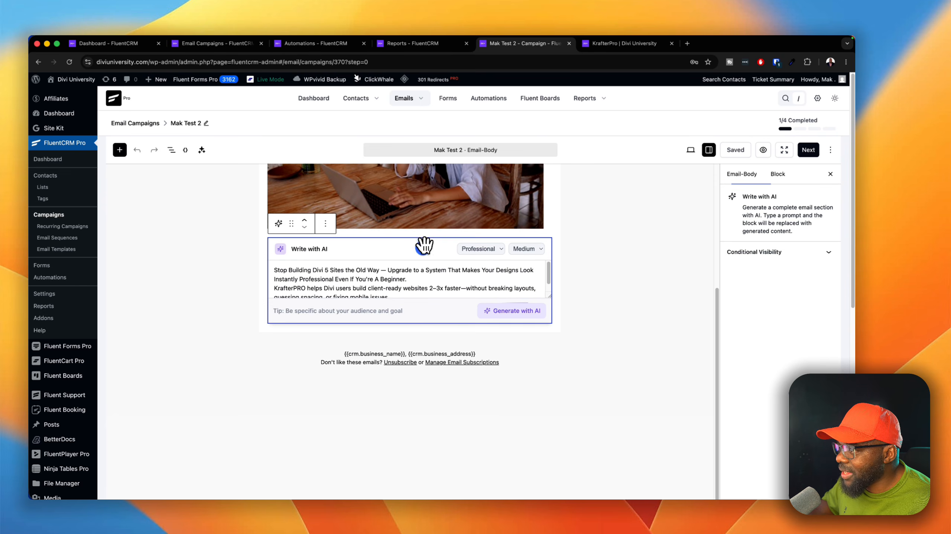
left_click(483, 326)
left_click(503, 248)
left_click(494, 249)
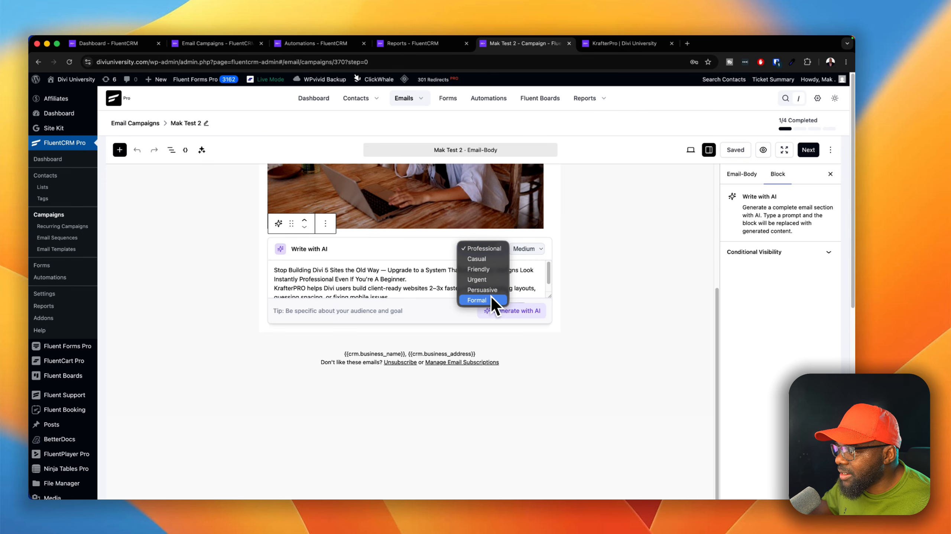
left_click(538, 254)
left_click(539, 250)
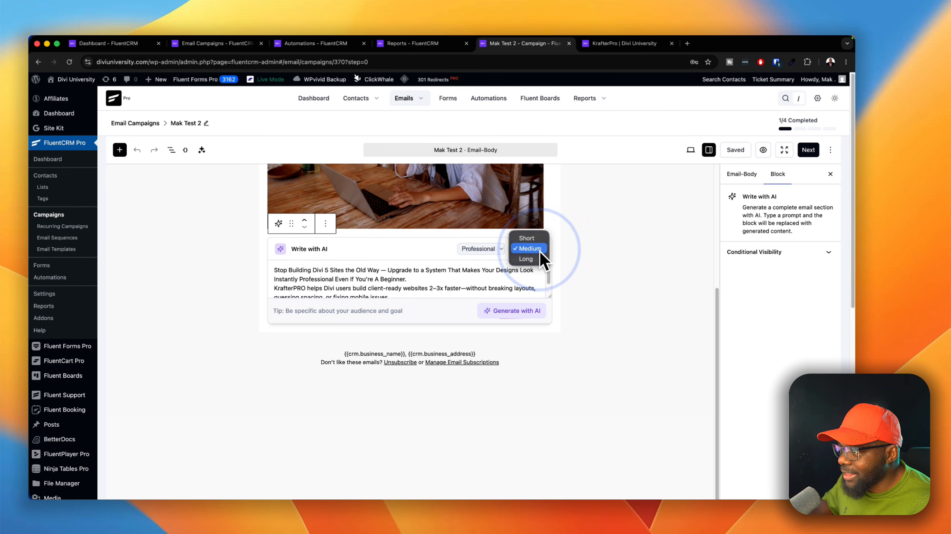
left_click(440, 251)
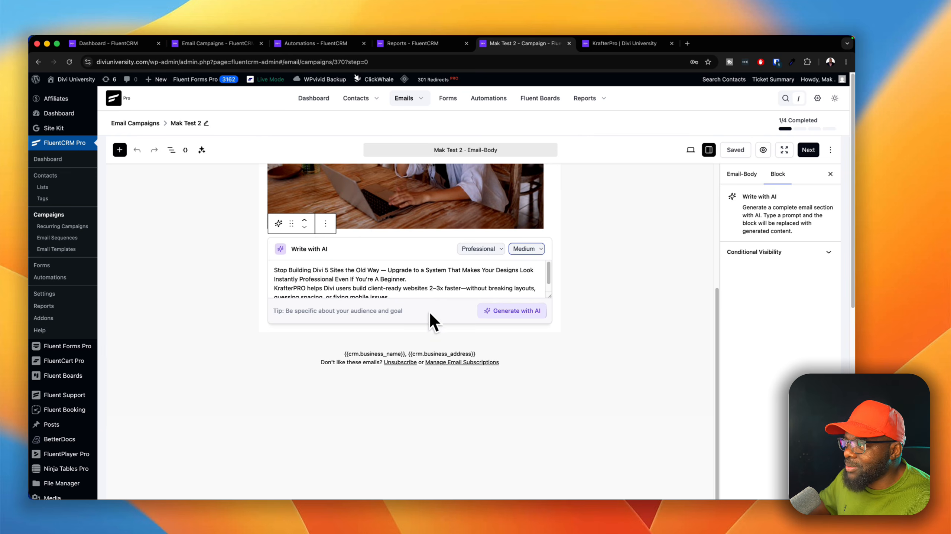
scroll(445, 273, "up", 5)
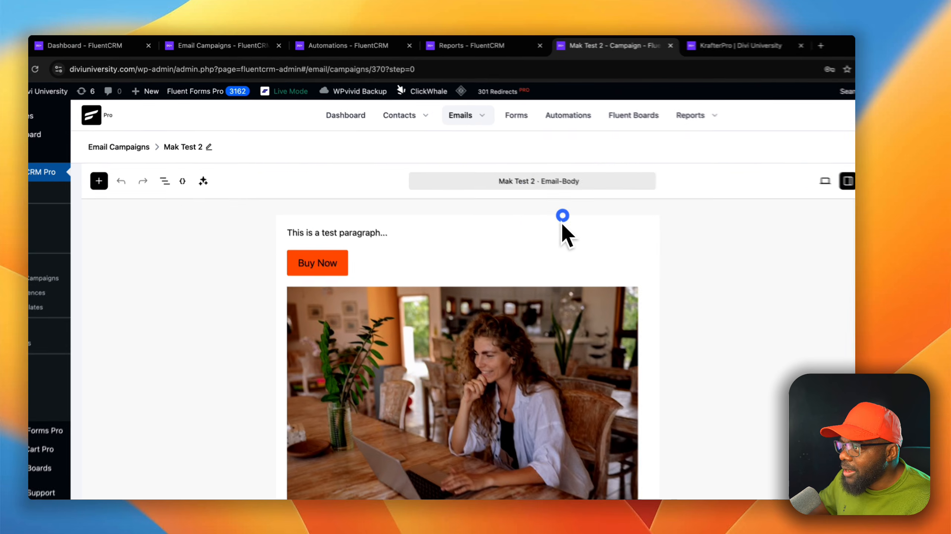
left_click(580, 233)
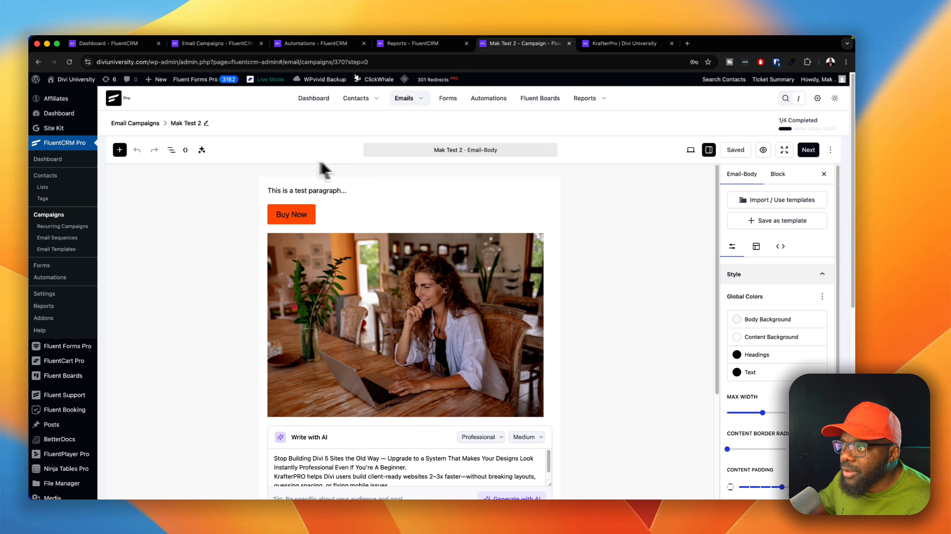
left_click(497, 195)
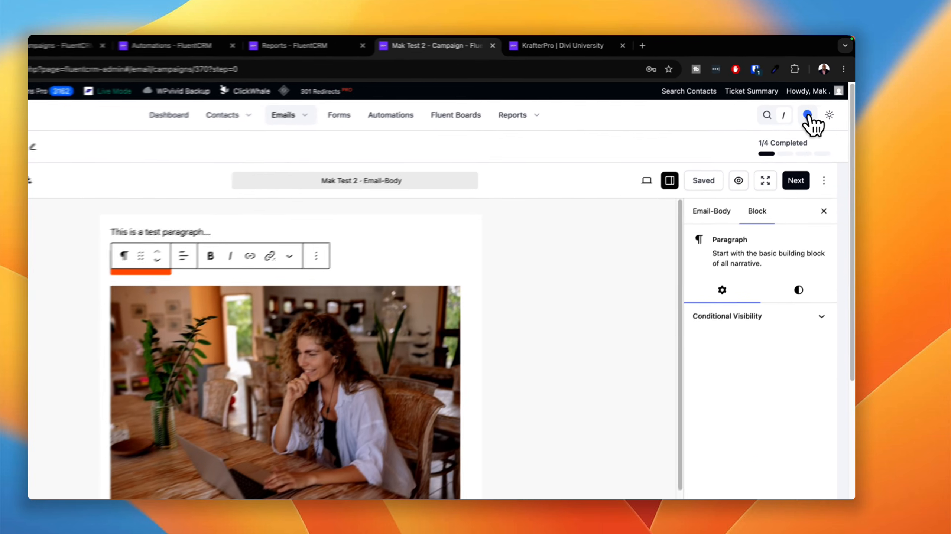
left_click(817, 99)
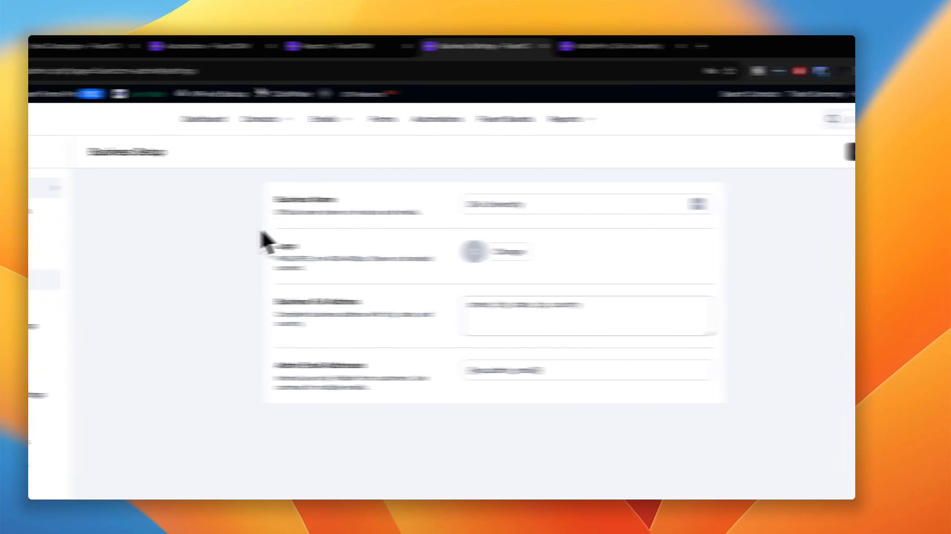
left_click(41, 72)
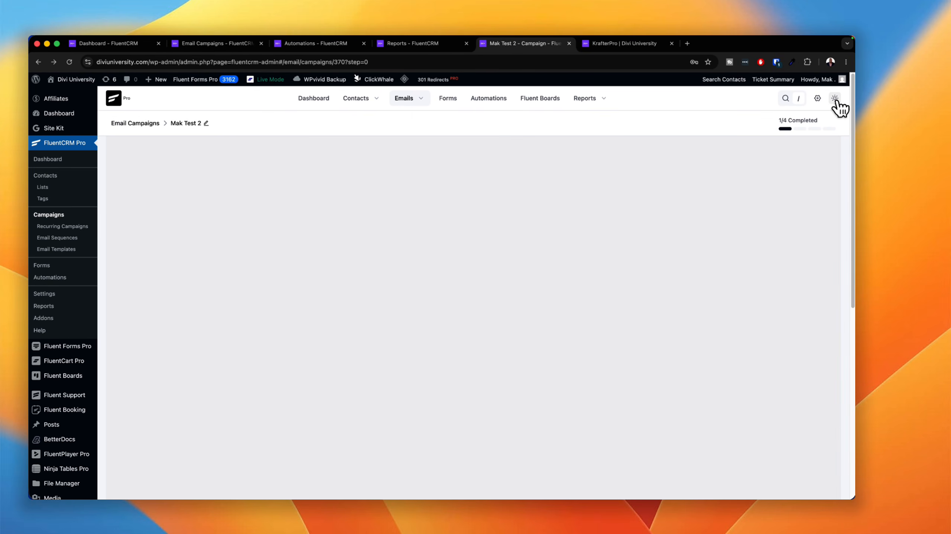
Try the Dark interface theme and switch back to Light
left_click(836, 100)
left_click(816, 135)
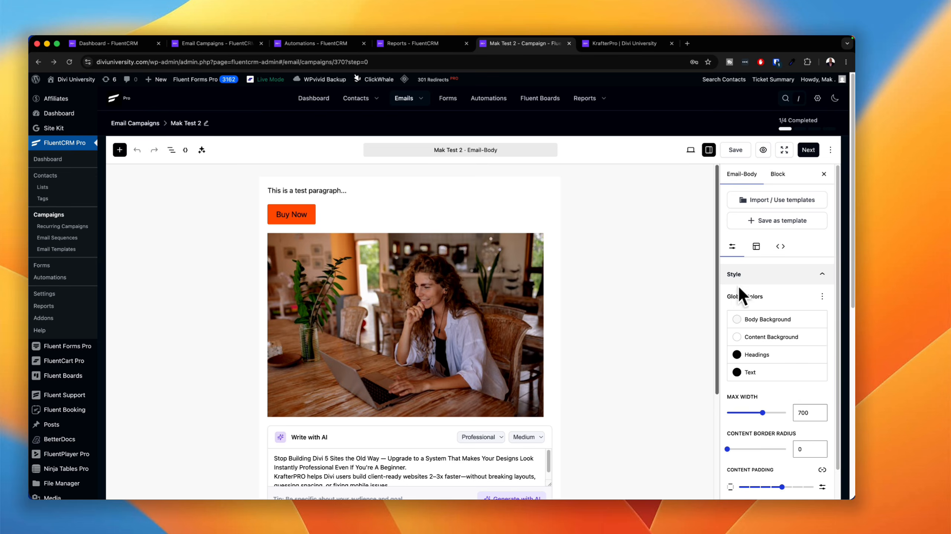
left_click(836, 100)
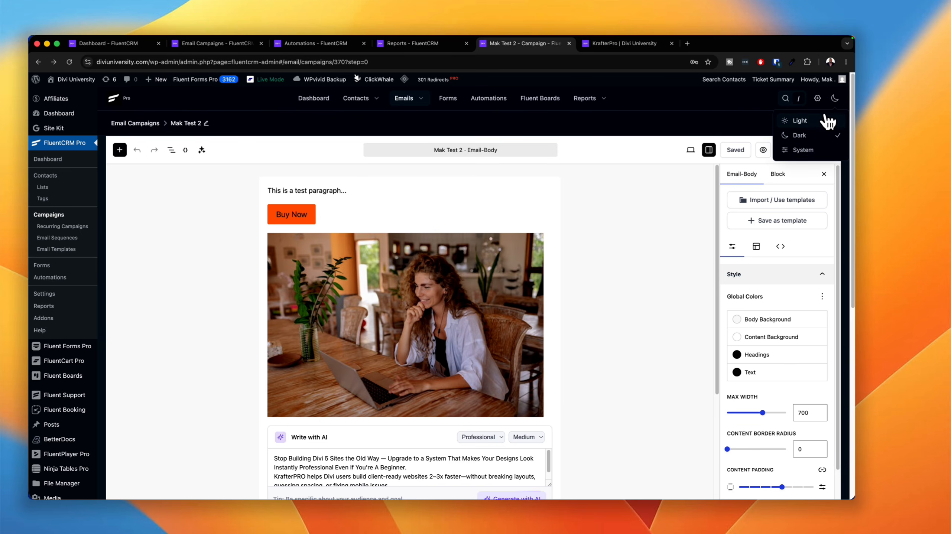
left_click(800, 120)
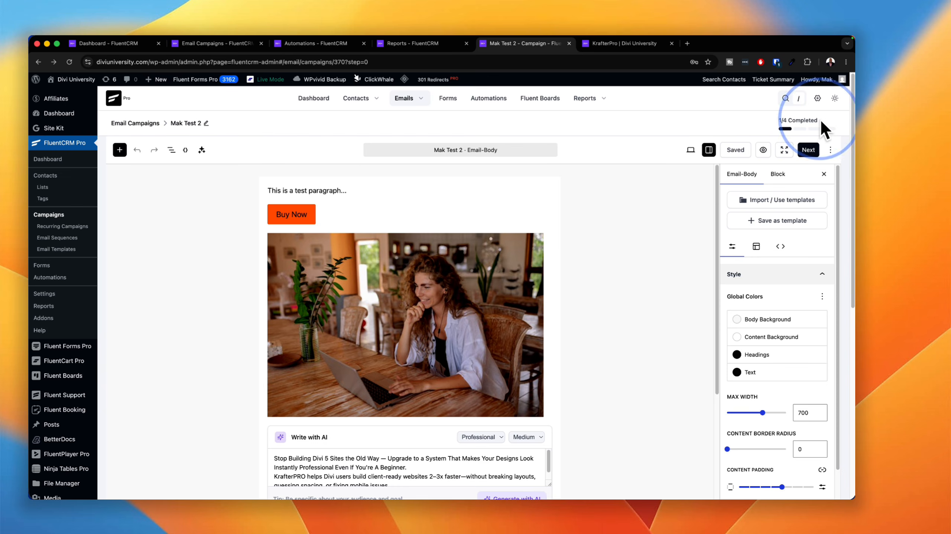
Choose the Simple Boxed design for the email and set its maximum width to 840
left_click(756, 247)
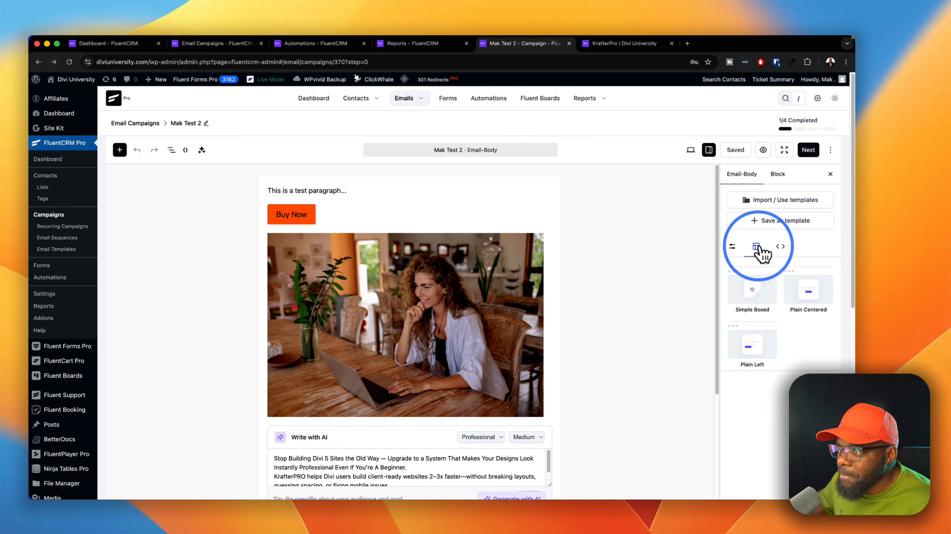
left_click(768, 293)
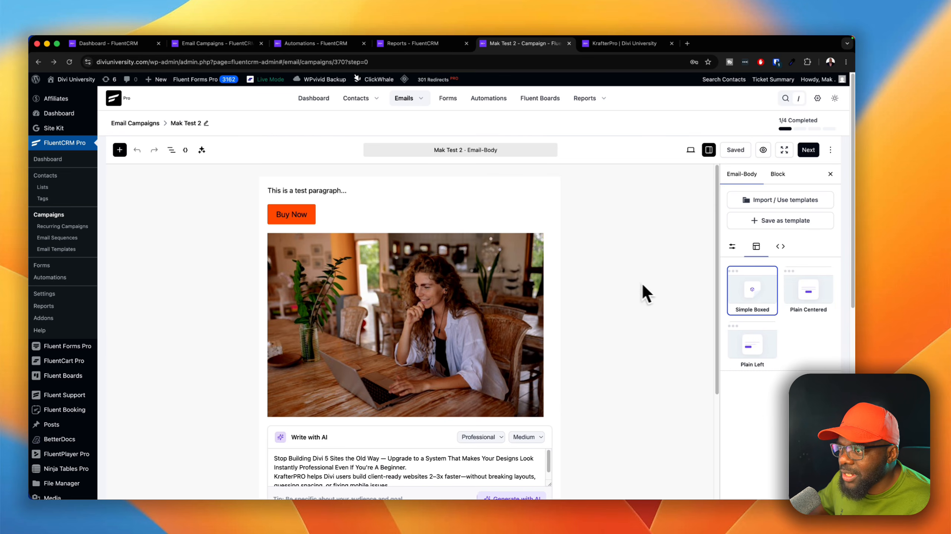
left_click(732, 247)
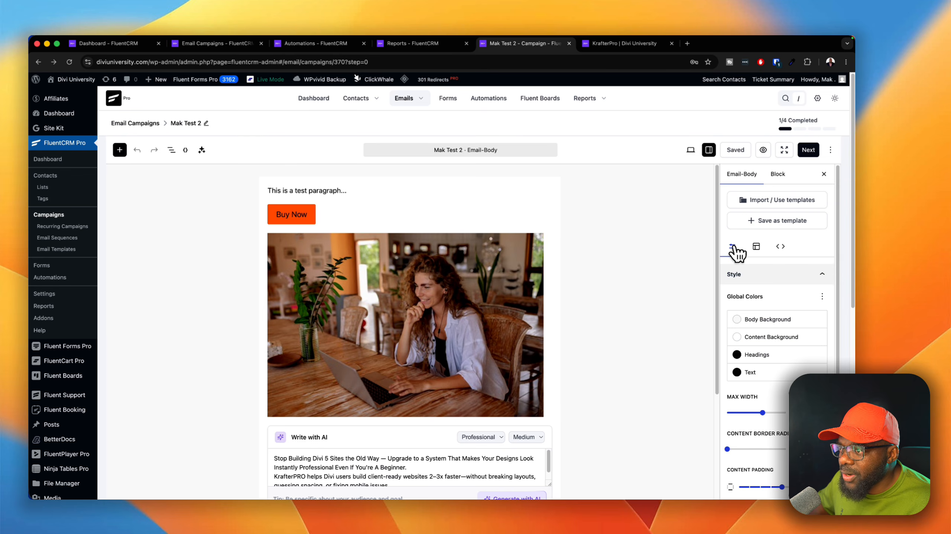
left_click_drag(762, 413, 779, 413)
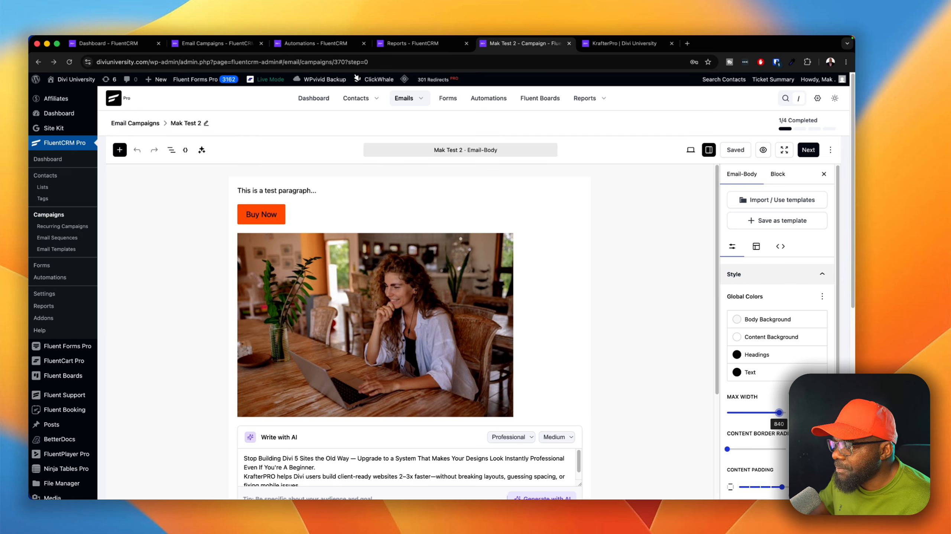
scroll(462, 387, "down", 5)
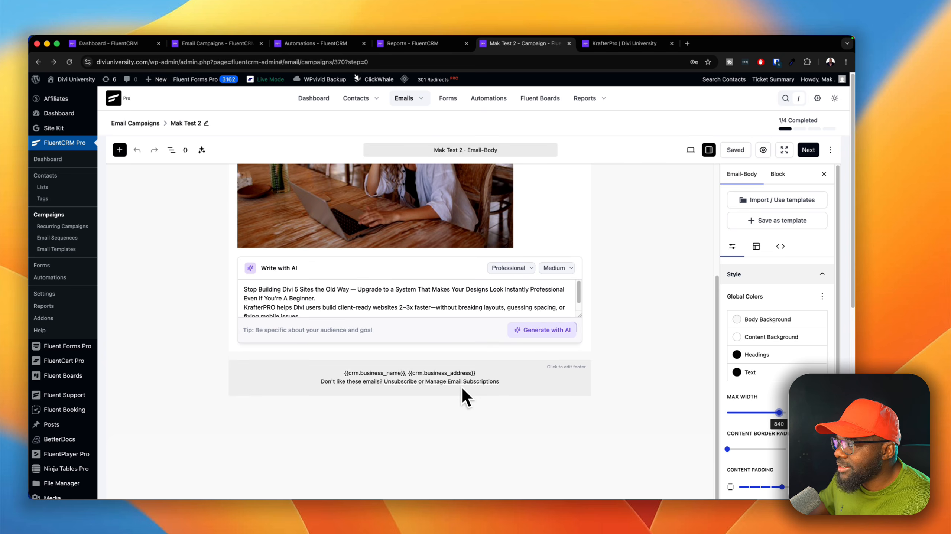
scroll(462, 387, "up", 5)
Set the font family of the email's content to Merriweather in the typography settings
scroll(759, 473, "down", 3)
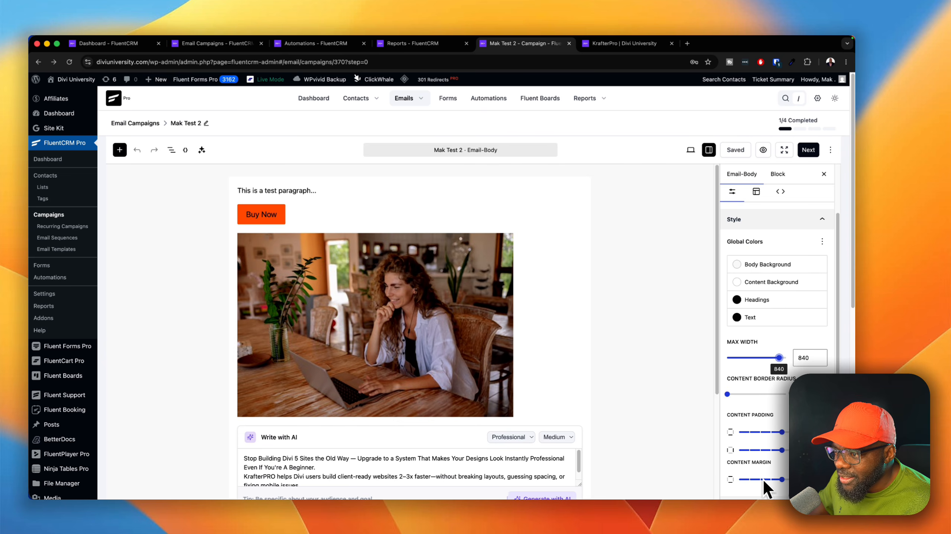
scroll(775, 464, "down", 2)
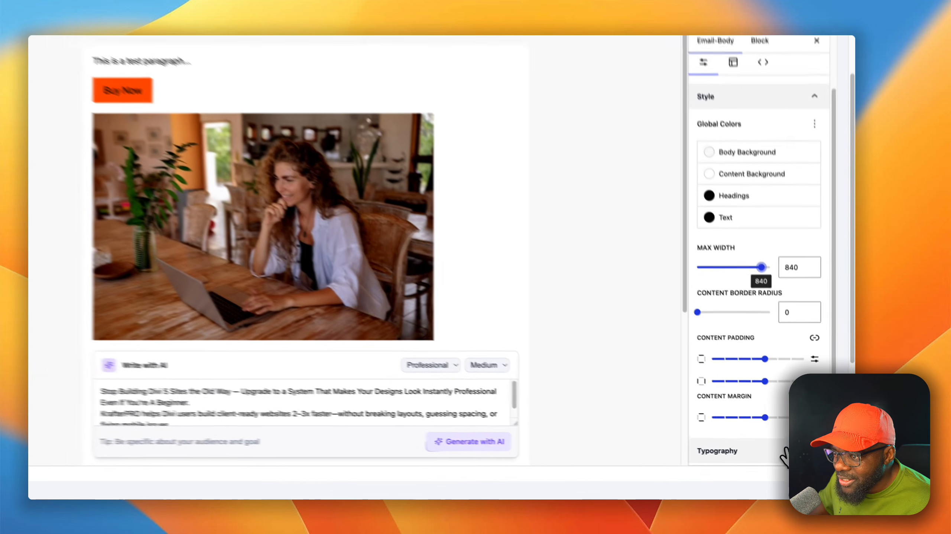
left_click(785, 462)
left_click(751, 270)
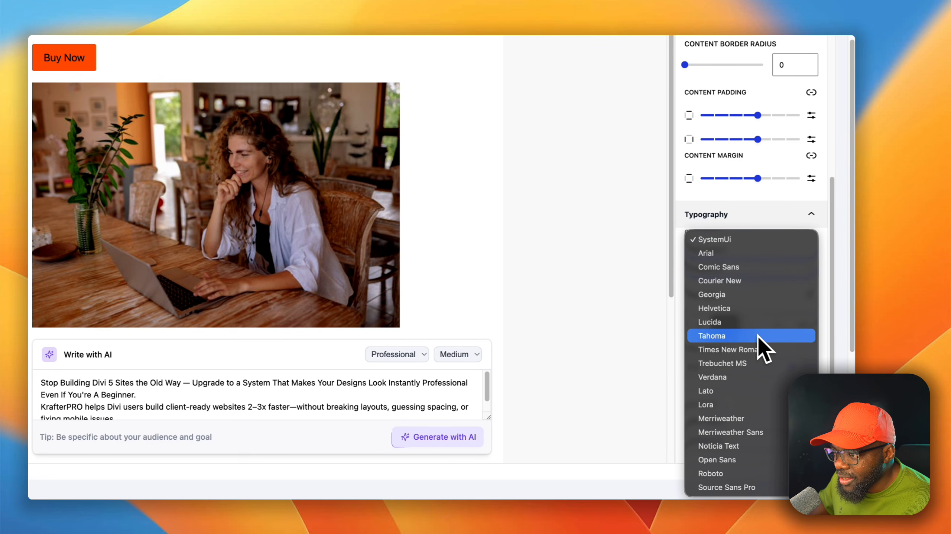
left_click(744, 416)
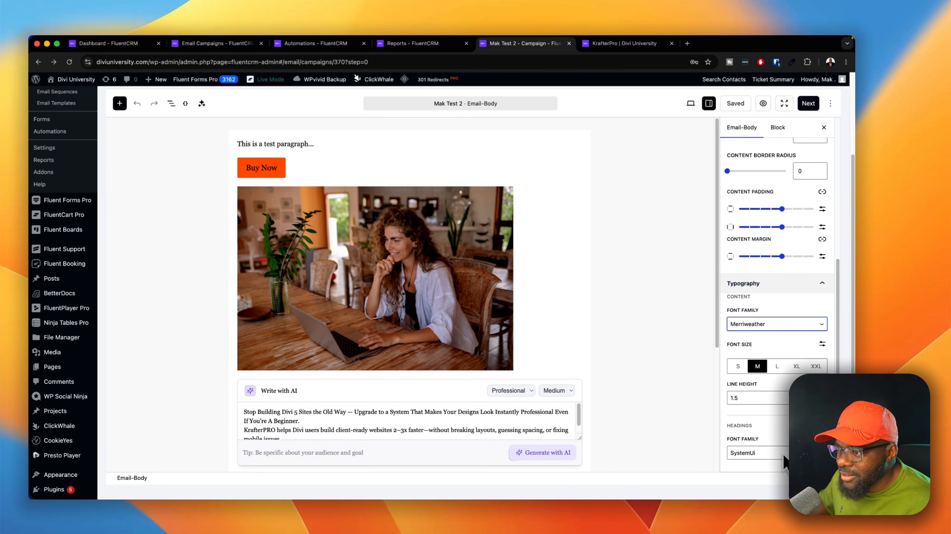
scroll(783, 452, "up", 3)
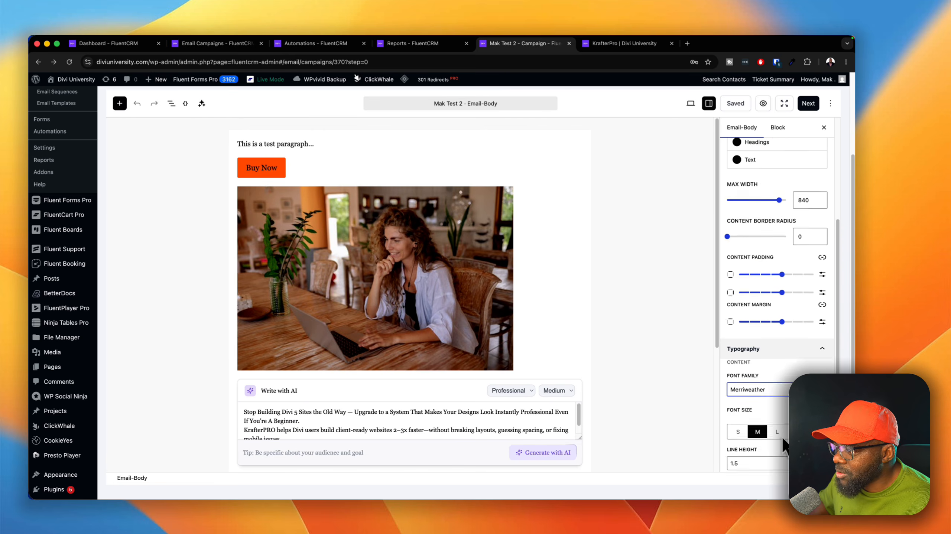
scroll(783, 445, "up", 4)
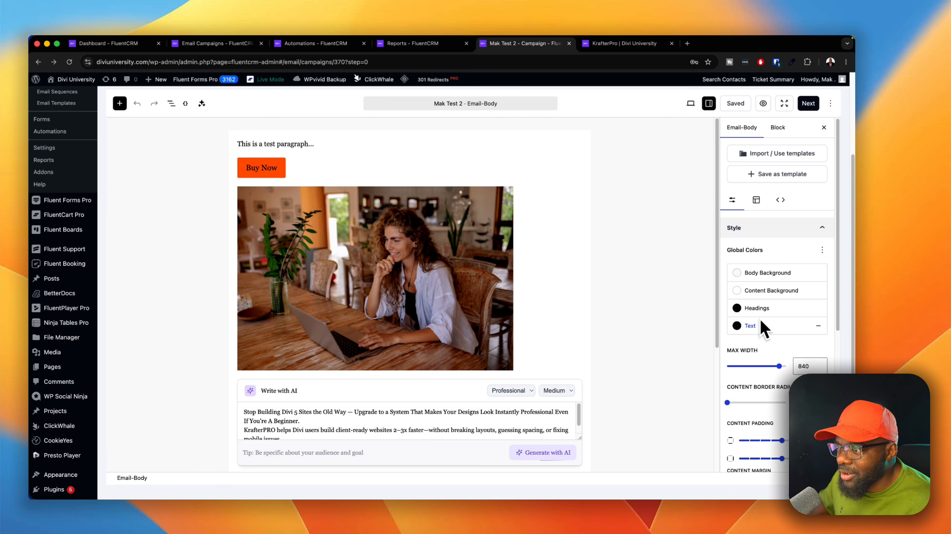
scroll(770, 296, "up", 3)
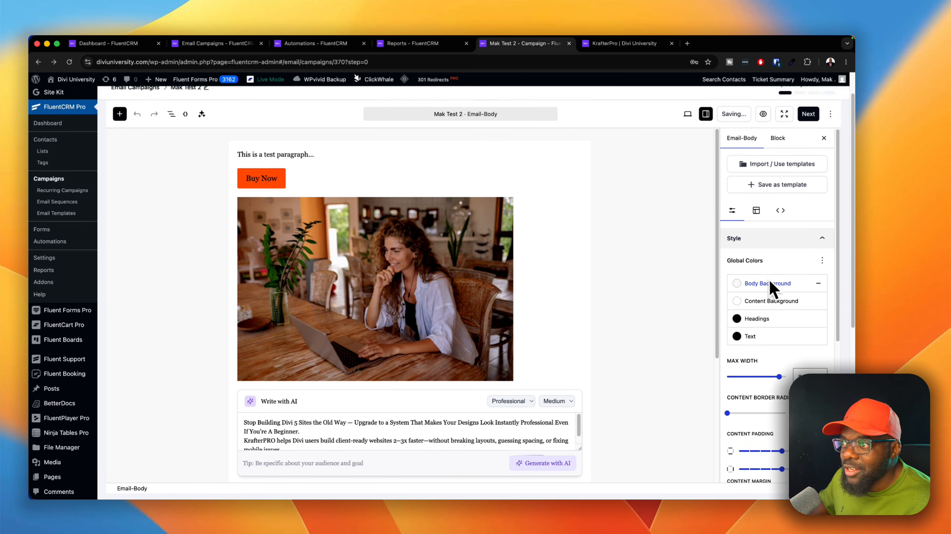
scroll(764, 210, "up", 2)
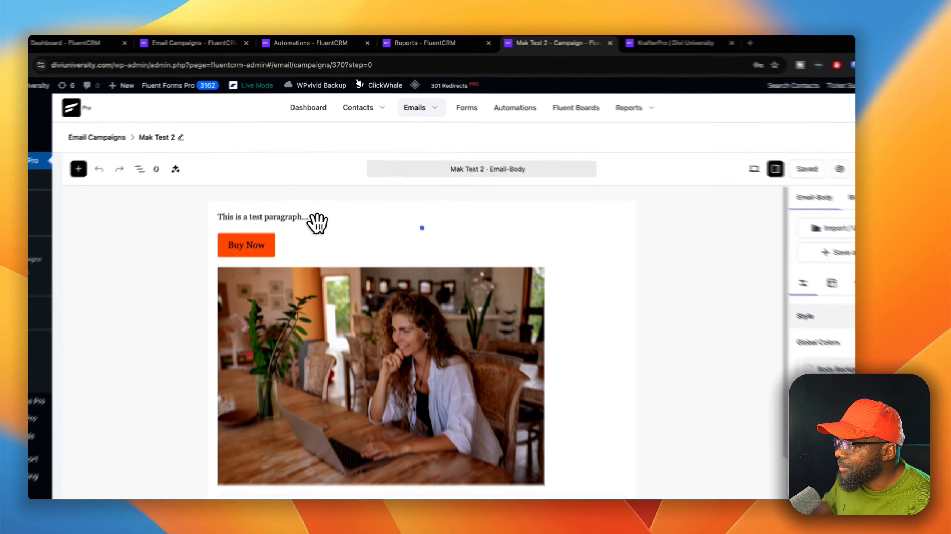
left_click(307, 210)
left_click(410, 190)
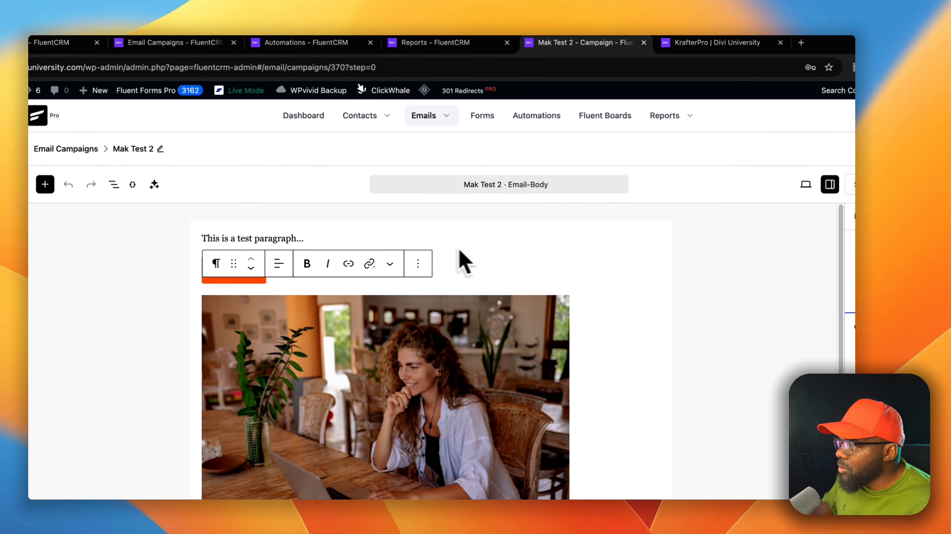
Delete the buttons block containing Buy Now from beneath the test paragraph and save the campaign
left_click(580, 274)
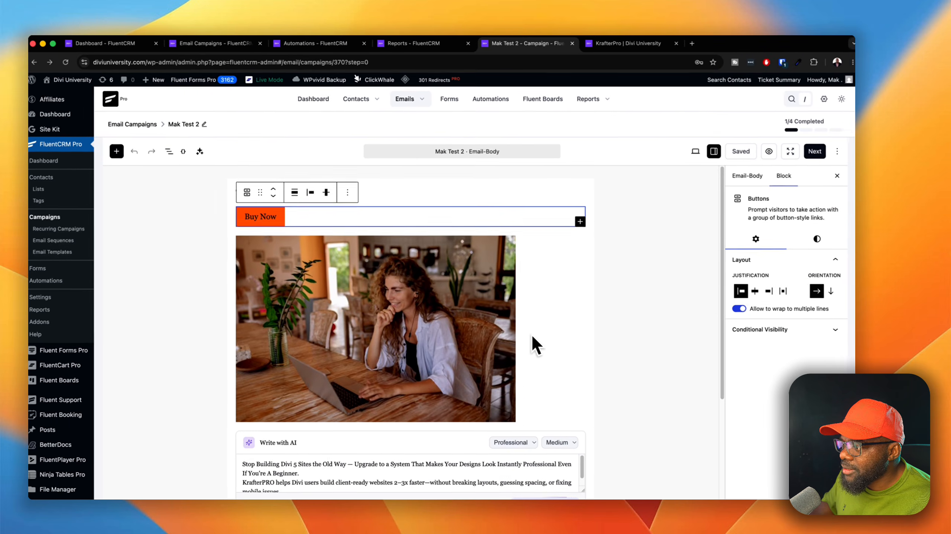
left_click(577, 220)
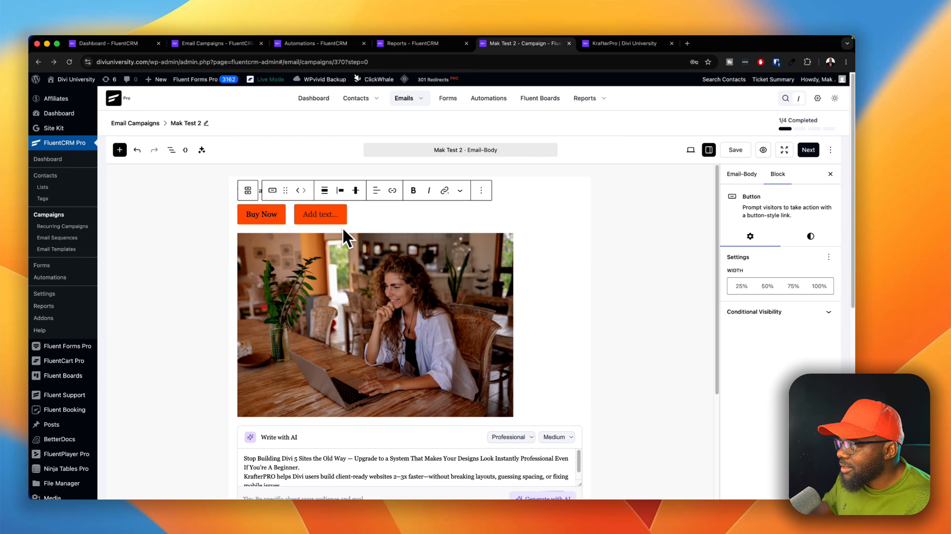
left_click(441, 209)
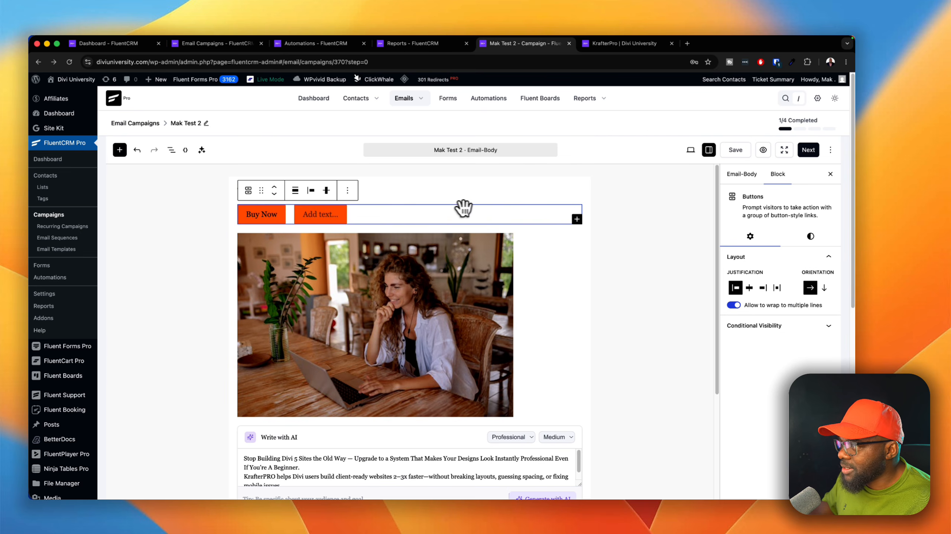
left_click(348, 191)
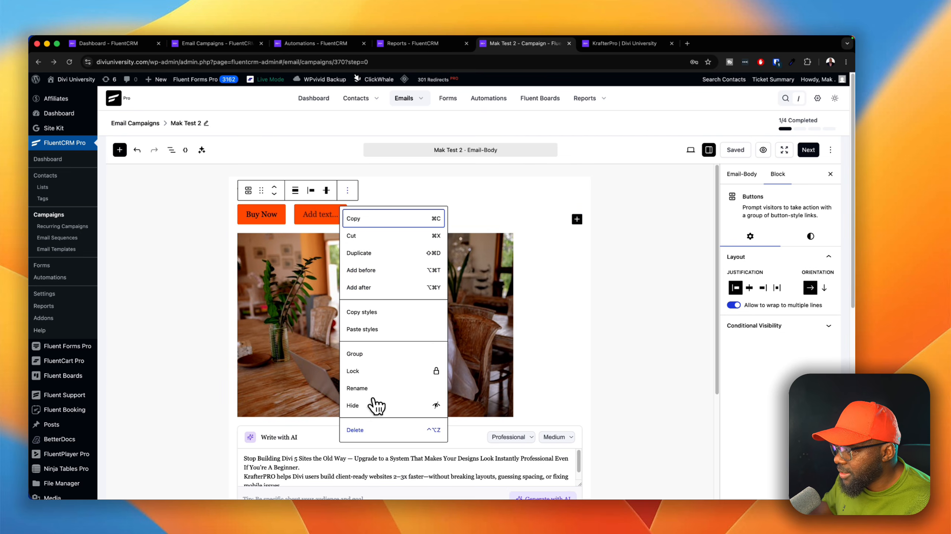
left_click(370, 427)
left_click(355, 178)
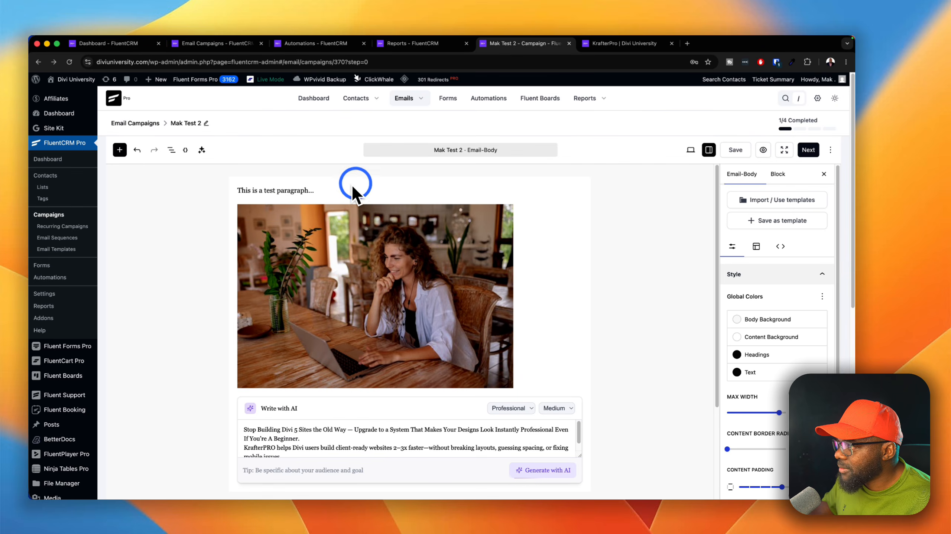
left_click(298, 190)
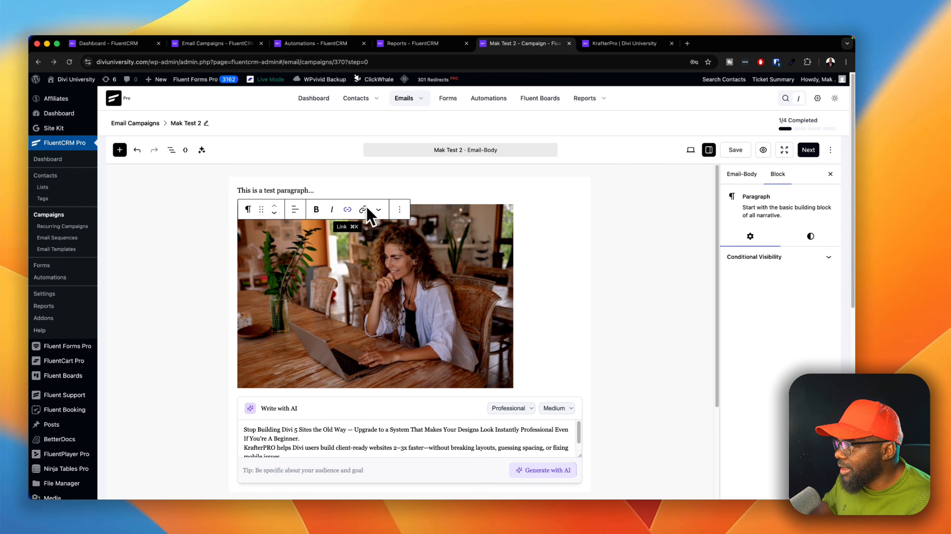
left_click(535, 222)
key("ctrl+s")
Try to select the test paragraph and the image together in the email body
left_click(516, 189)
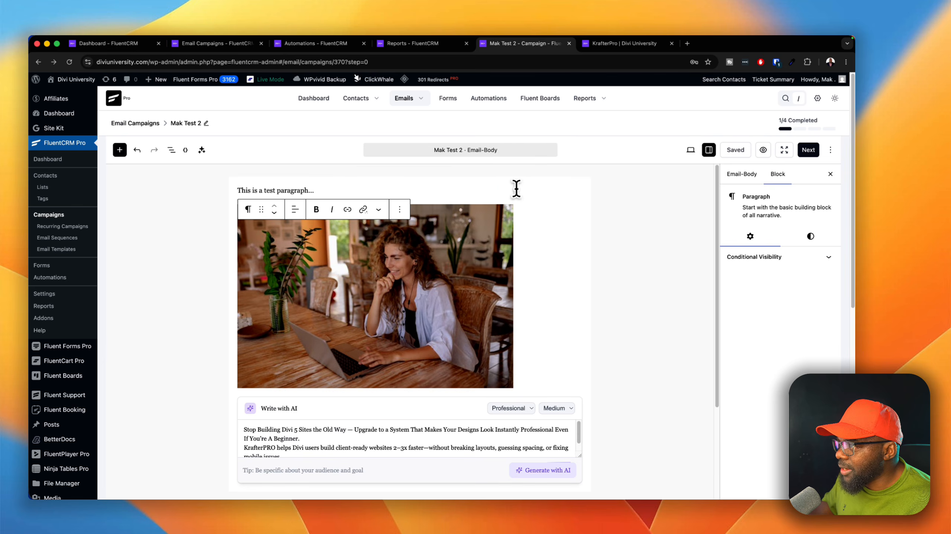
left_click(534, 212)
left_click(521, 185)
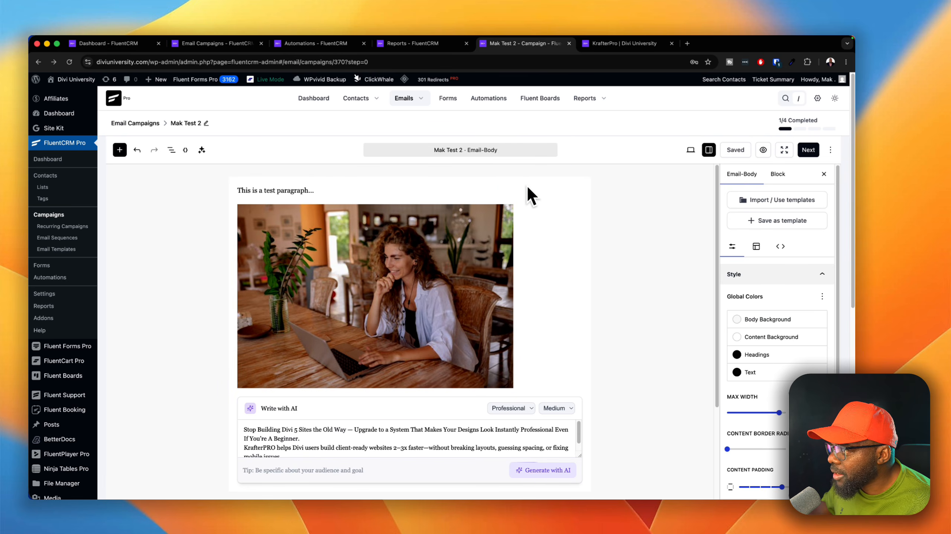
left_click(361, 187)
left_click(409, 224)
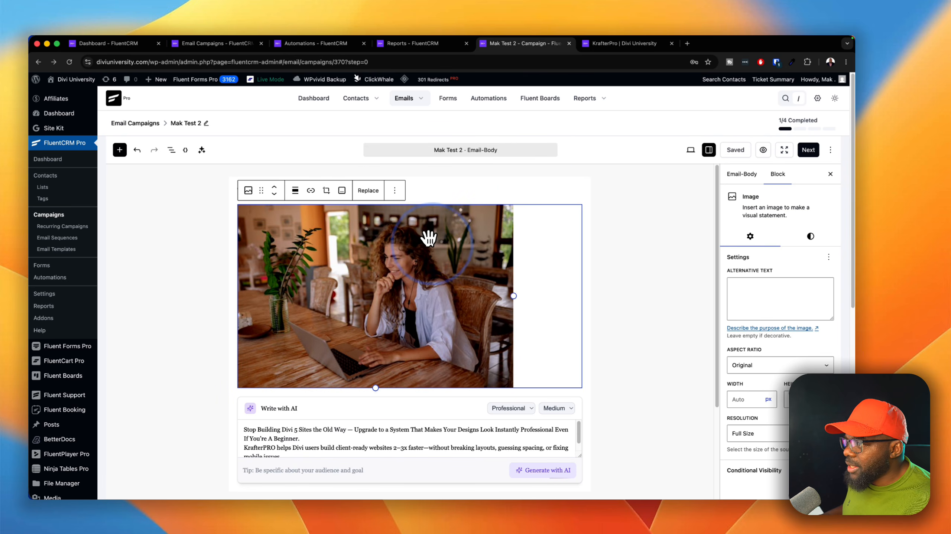
left_click(472, 195, "shift")
left_click(473, 279)
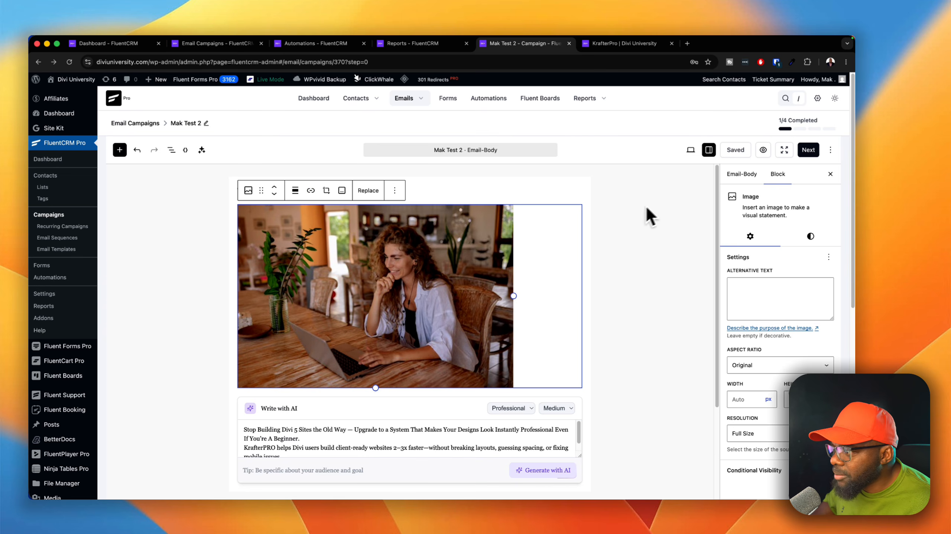
left_click(484, 203)
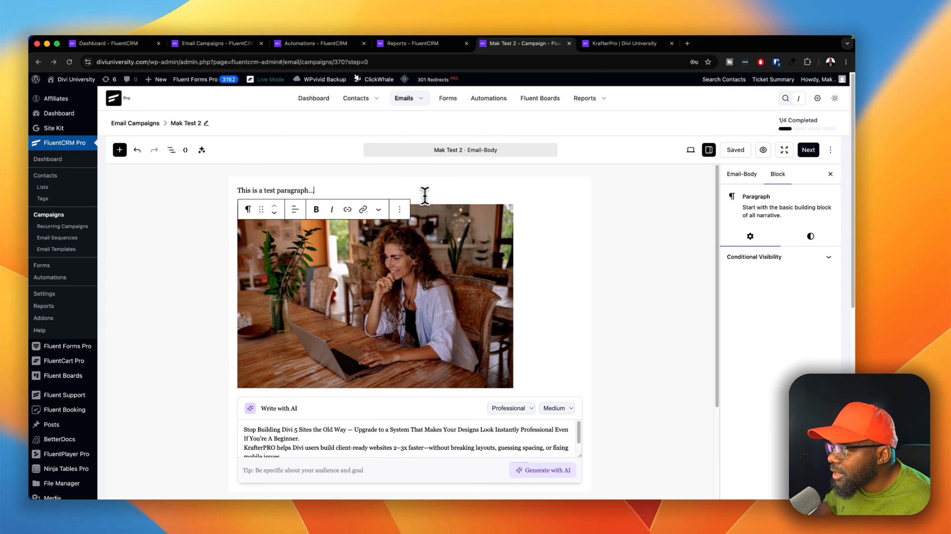
left_click(412, 224)
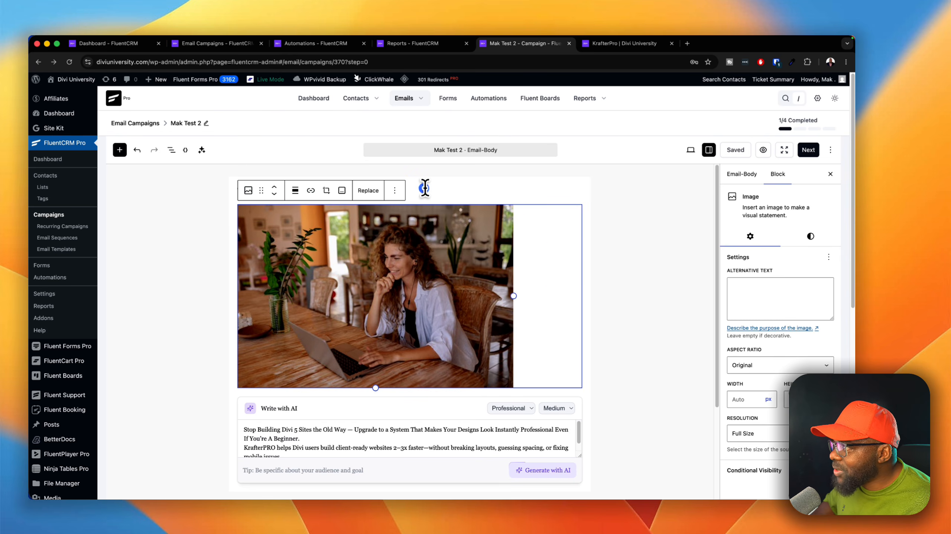
left_click(424, 188)
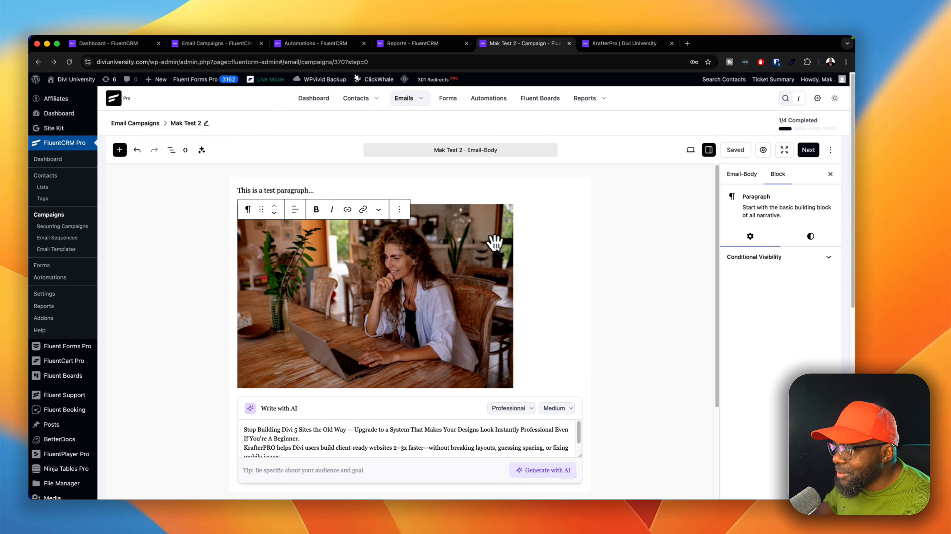
left_click(536, 280)
Delete the Write with AI block beneath the image in the email body
scroll(535, 352, "down", 3)
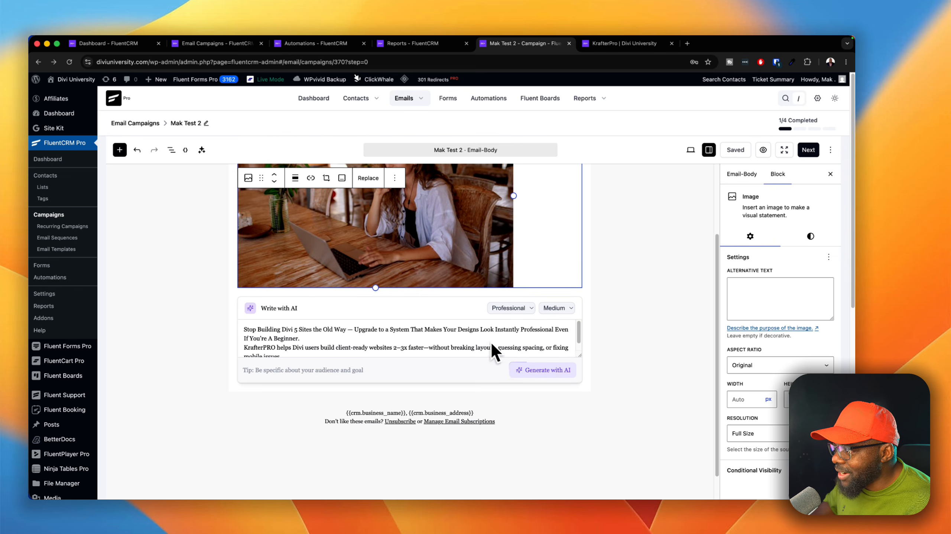
left_click(496, 317)
left_click(296, 283)
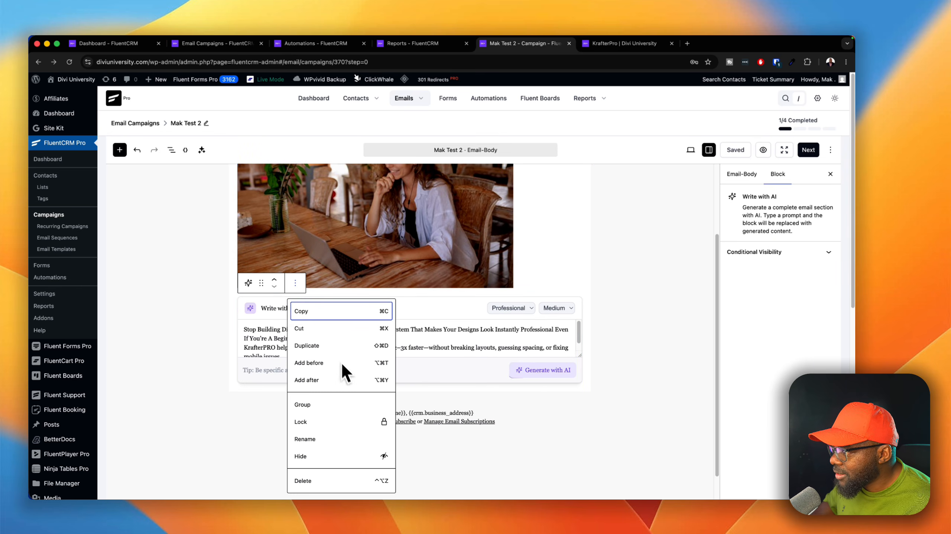
left_click(332, 479)
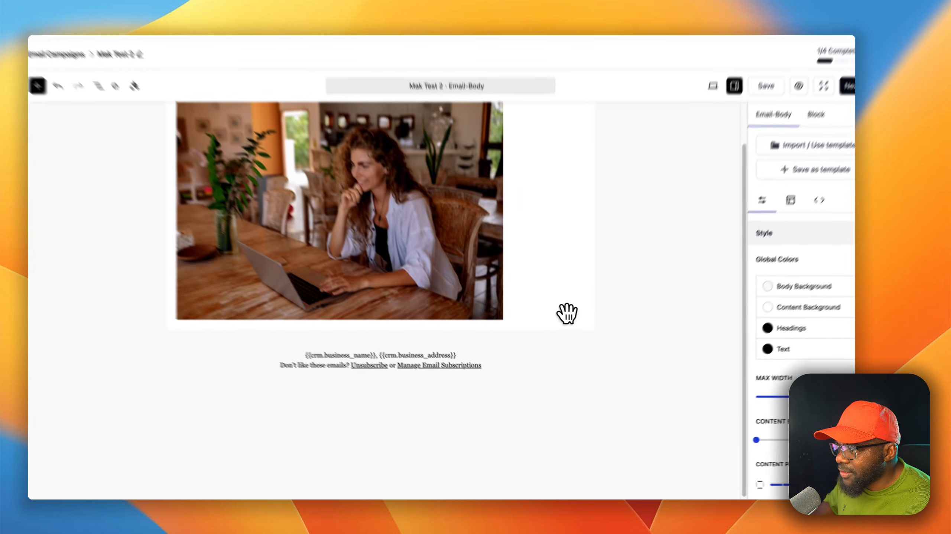
Wrap the email's image in a group block and save the campaign
left_click(565, 332)
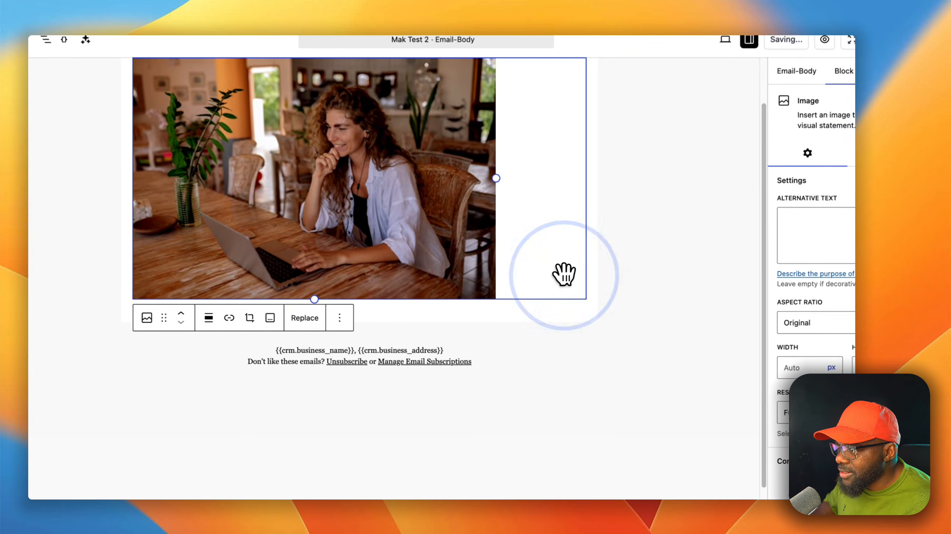
left_click(394, 361)
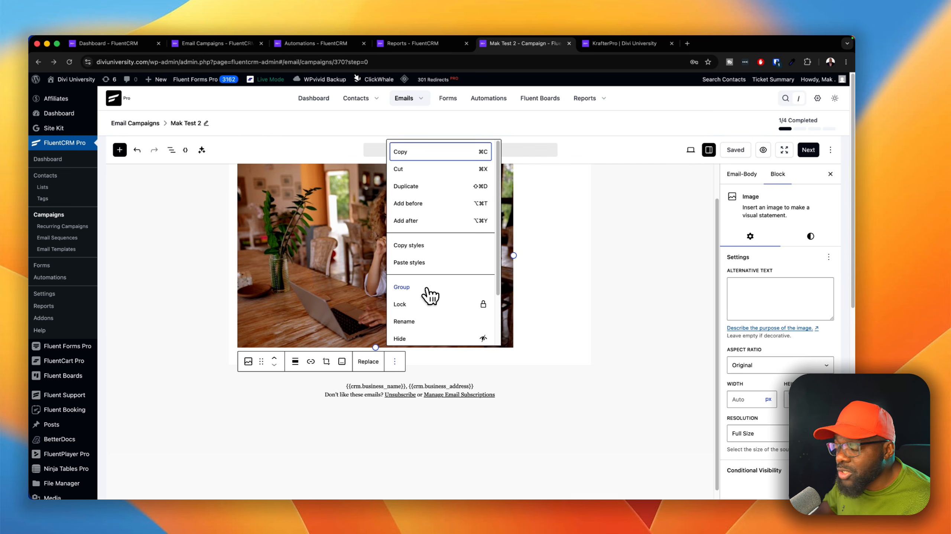
left_click(427, 290)
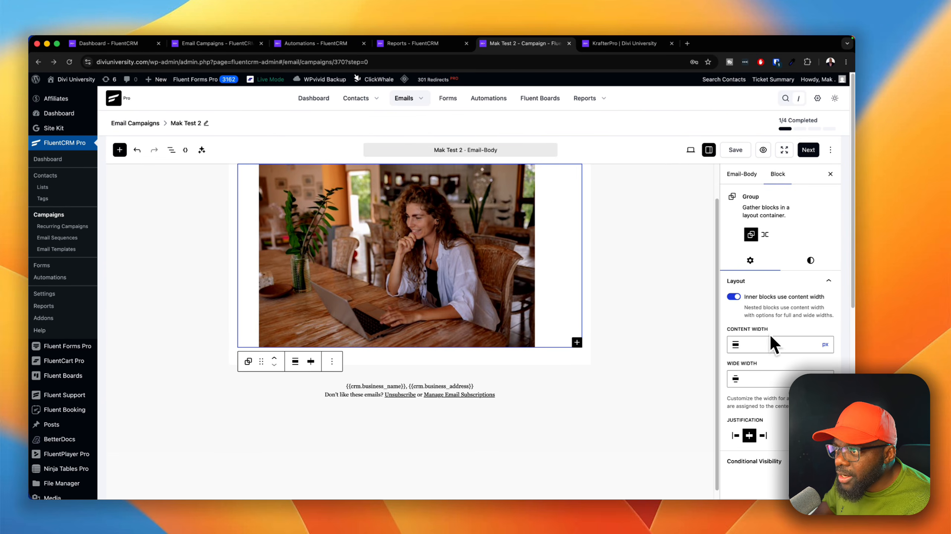
key("super+s")
Enable conditional visibility on the image group, showing it if in selected tags, with the tag Bought Divi Ai
scroll(778, 336, "down", 2)
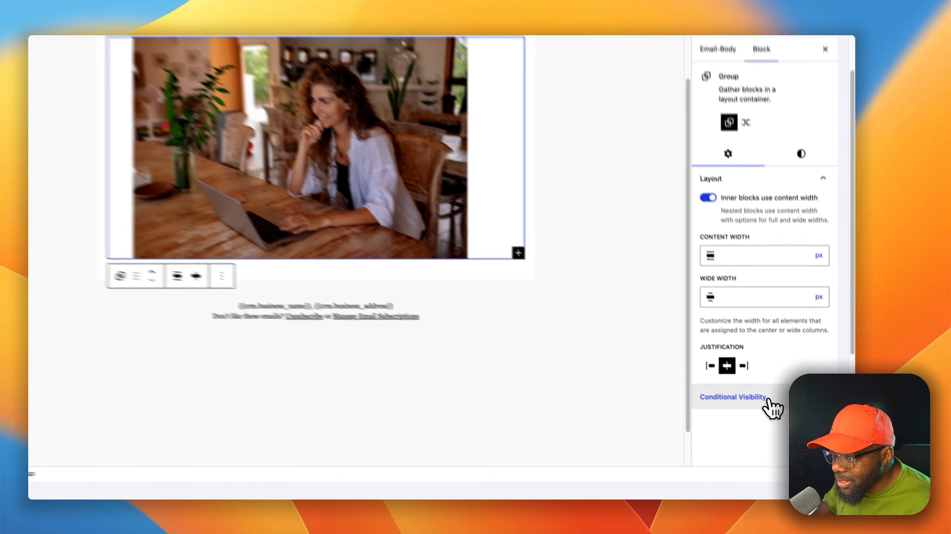
left_click(771, 419)
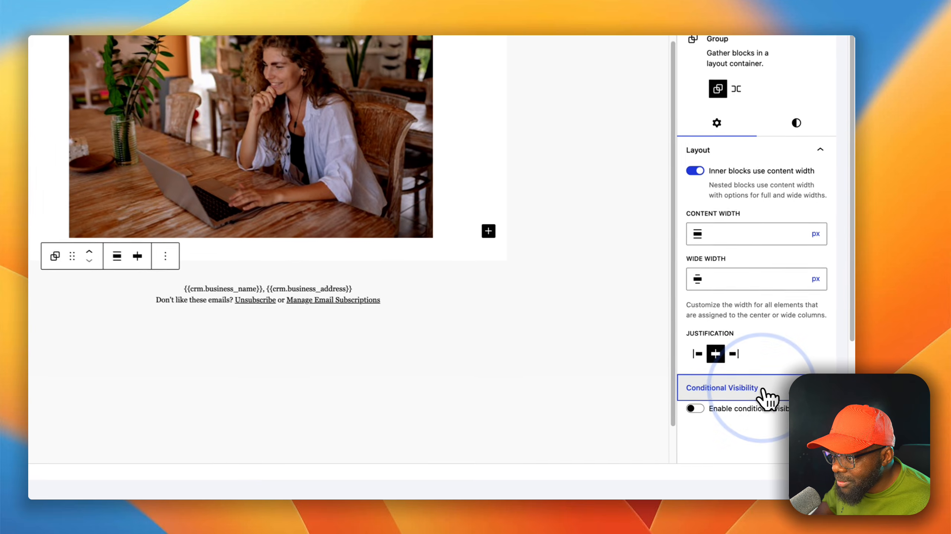
left_click(737, 429)
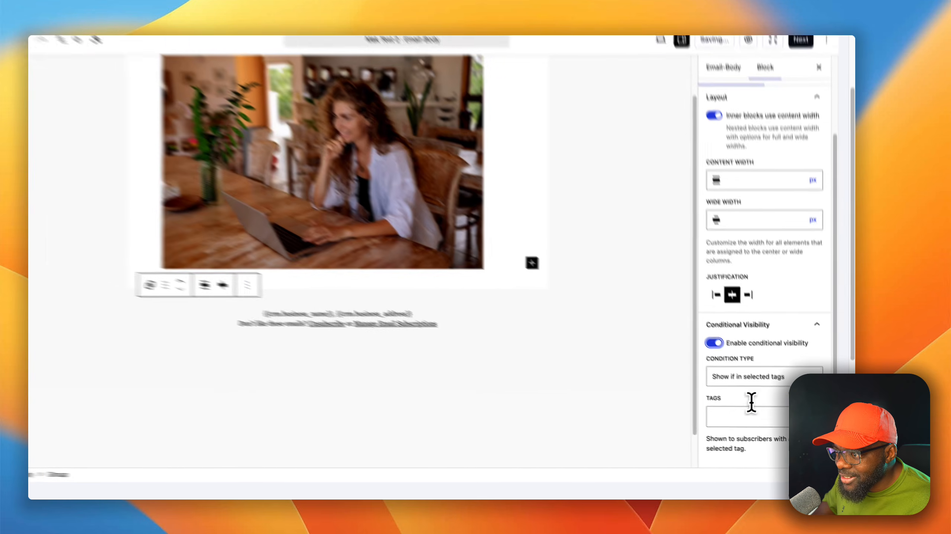
left_click(748, 426)
scroll(722, 414, "down", 3)
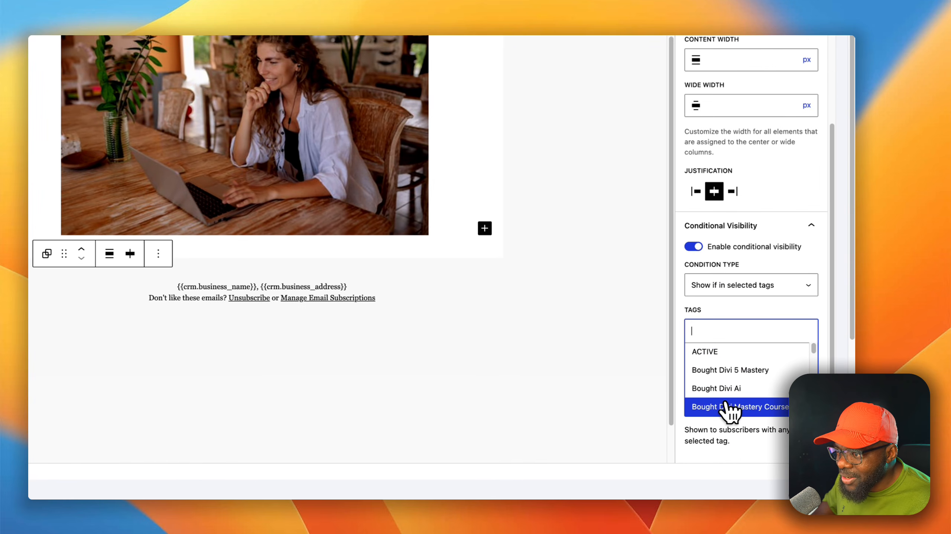
left_click(783, 389)
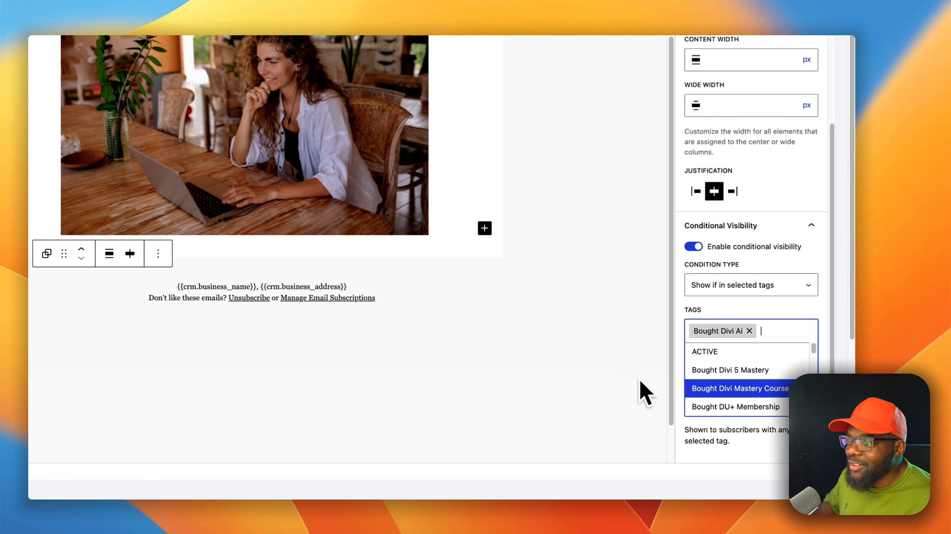
left_click(617, 358)
Reselect the conditional image group and review its condition type and tag settings
scroll(697, 332, "up", 3)
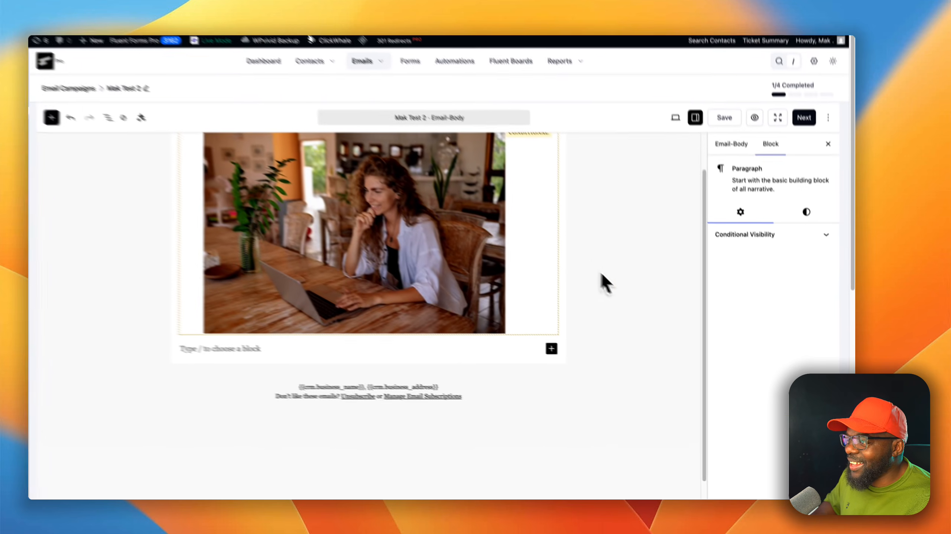
scroll(383, 202, "up", 2)
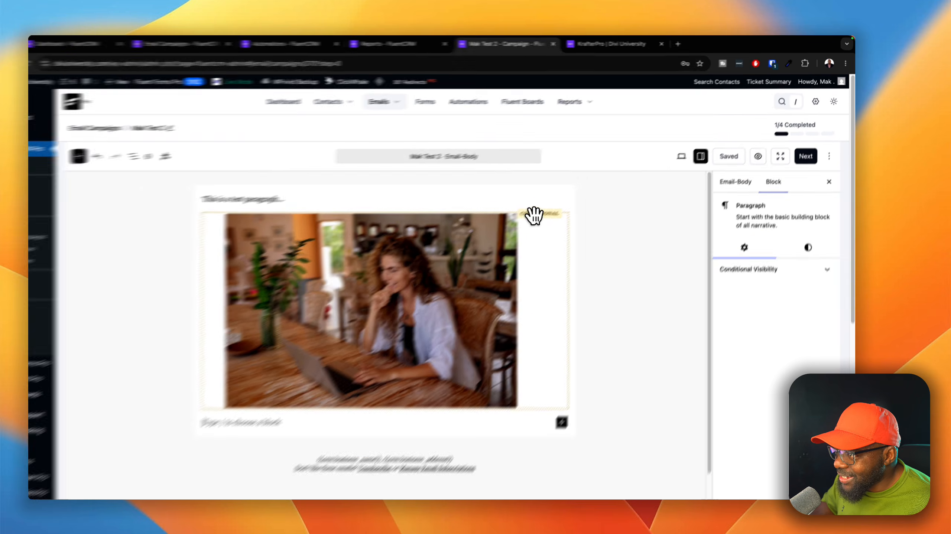
left_click(533, 215)
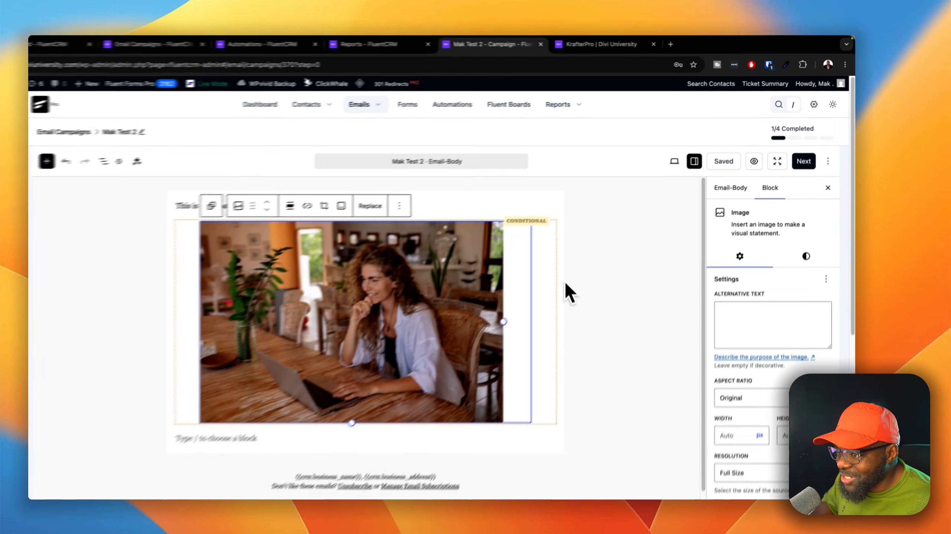
left_click(551, 225)
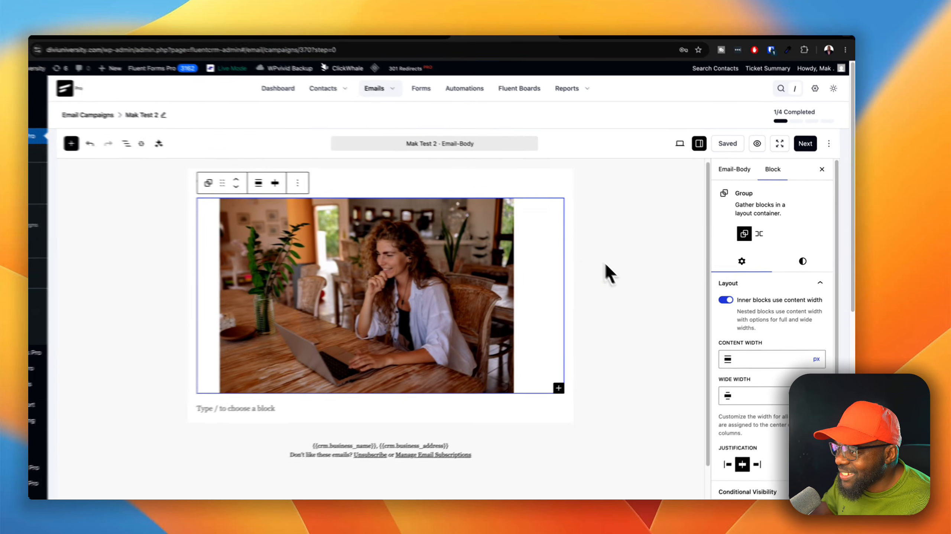
scroll(752, 362, "down", 3)
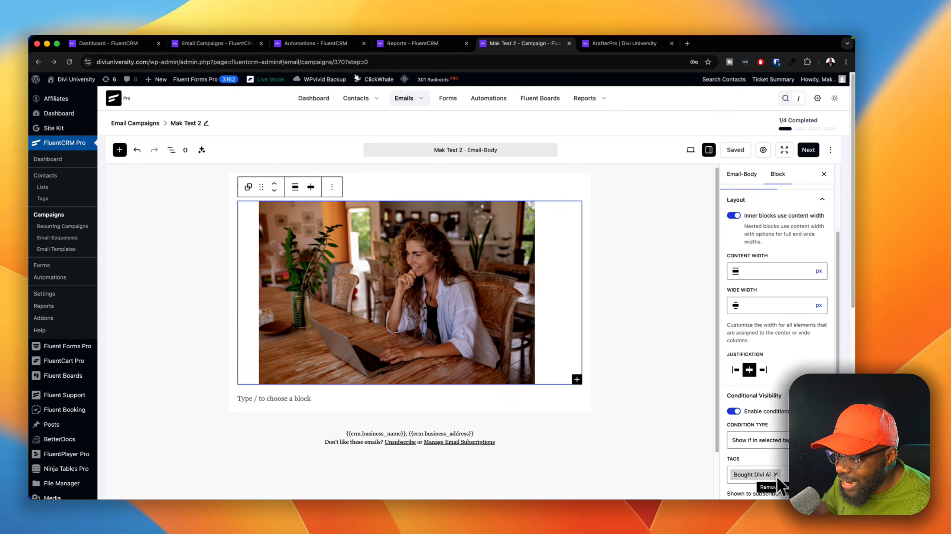
scroll(780, 421, "up", 3)
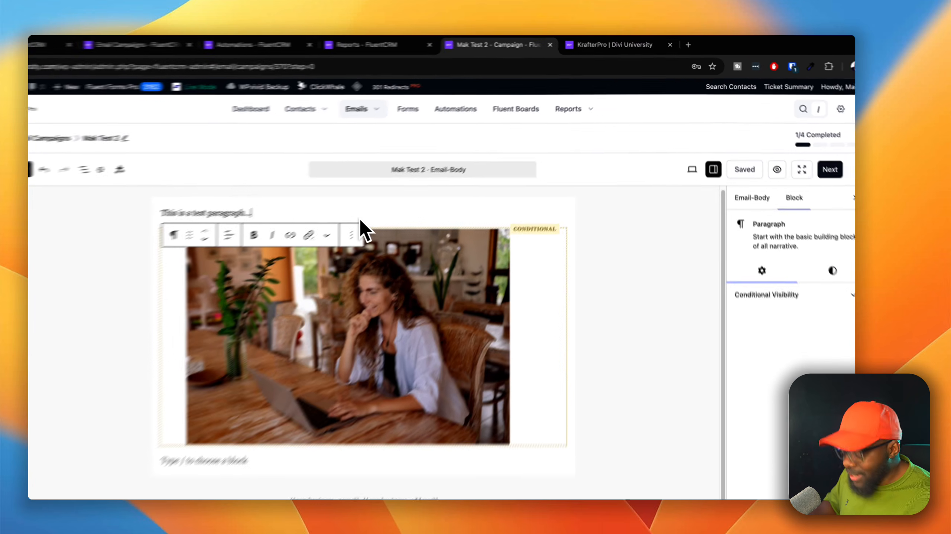
Insert a Latest Posts Block between the test paragraph and the conditional image group, and save the campaign
key("Return")
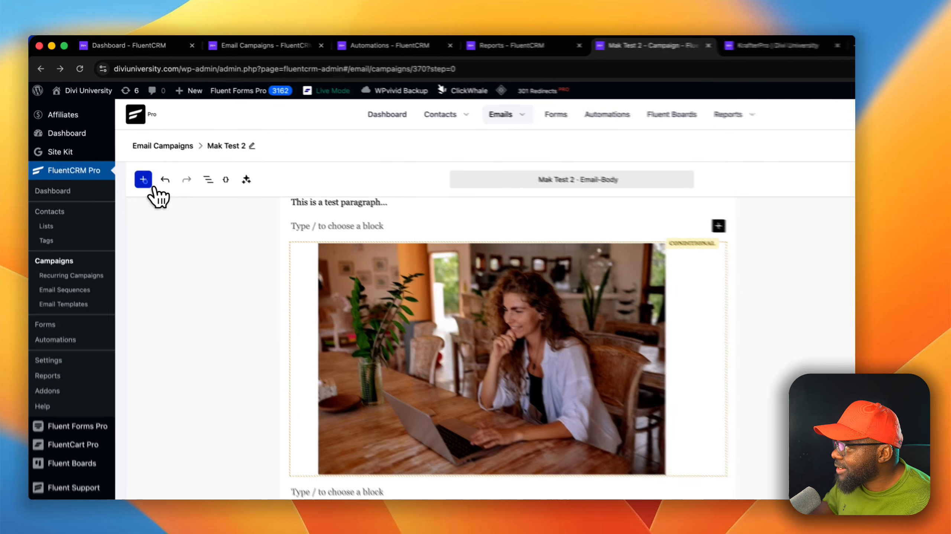
left_click(119, 149)
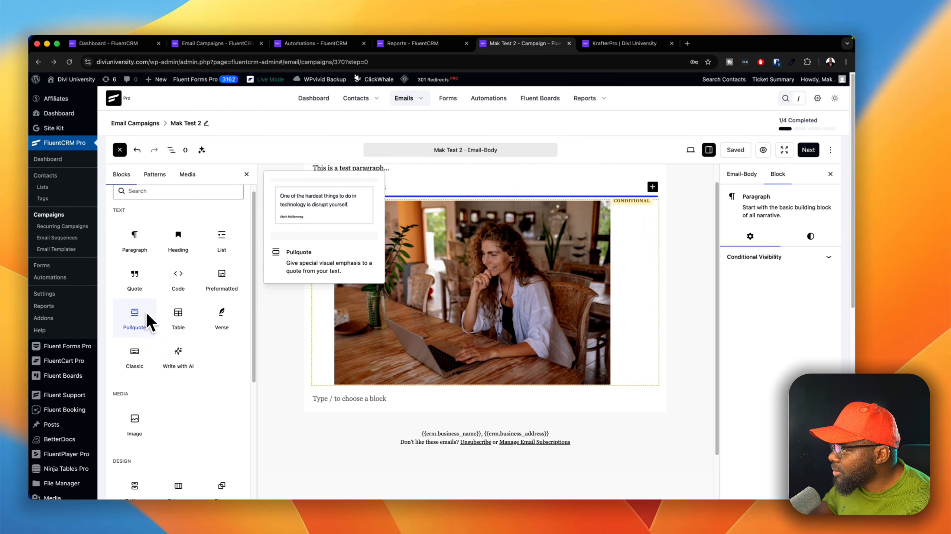
scroll(154, 320, "down", 10)
scroll(152, 310, "down", 2)
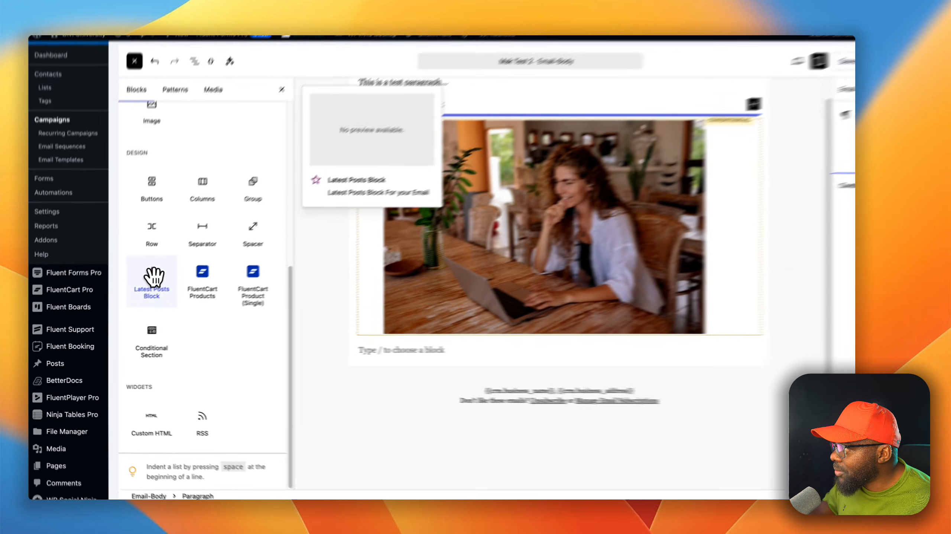
left_click(137, 290)
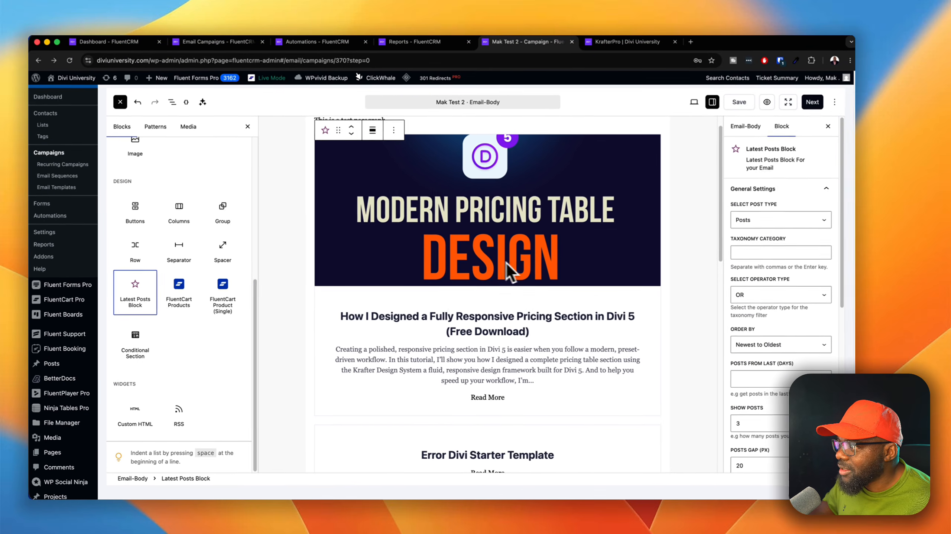
scroll(606, 292, "down", 10)
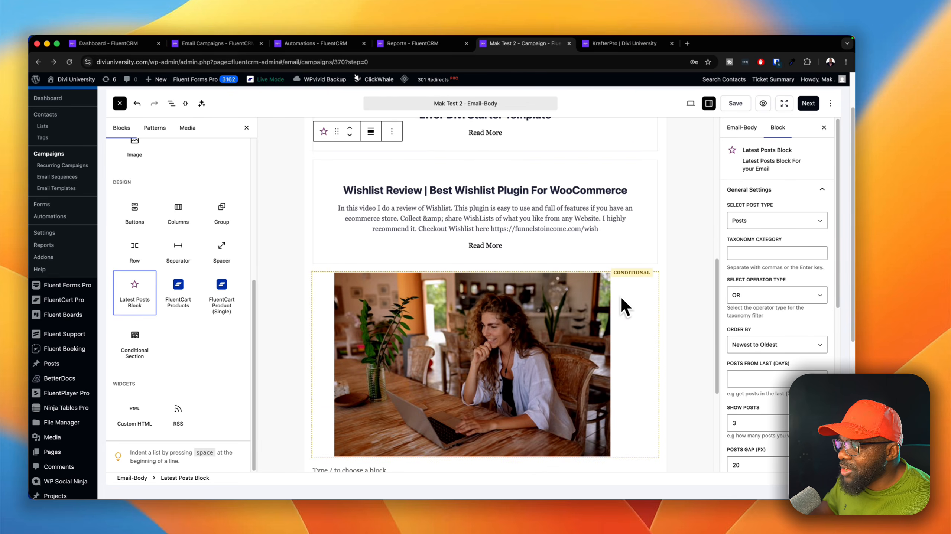
scroll(625, 308, "up", 10)
key("ctrl+s")
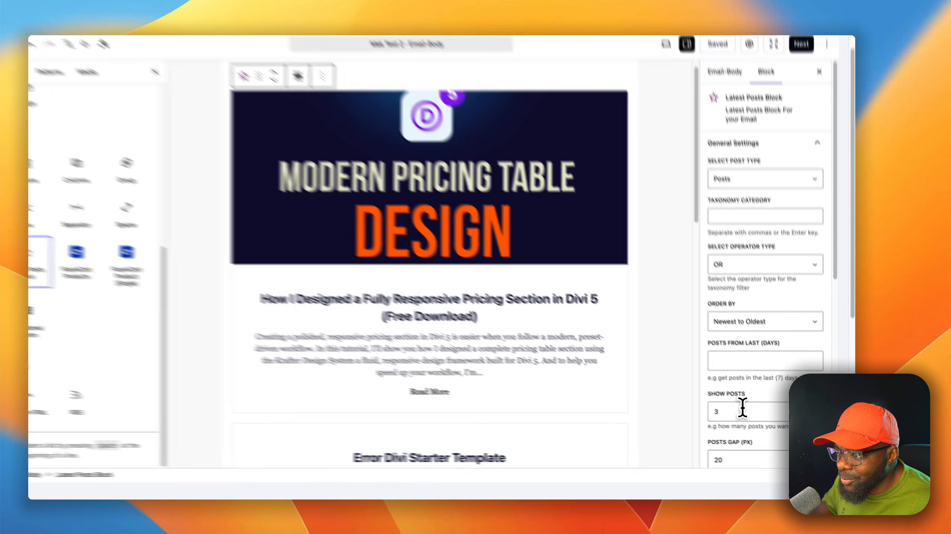
Limit the Latest Posts Block to showing 1 post and save the campaign
double_click(728, 423)
type("1")
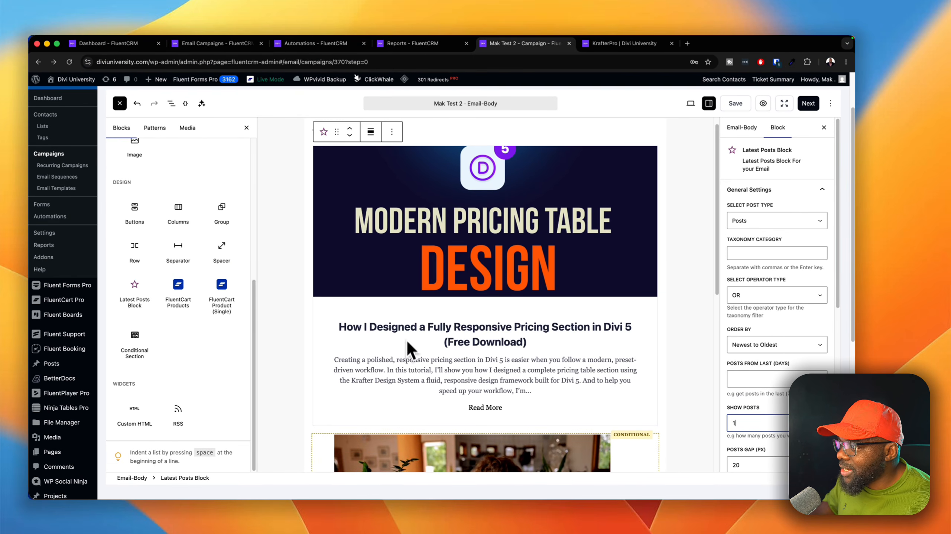
scroll(632, 325, "up", 1)
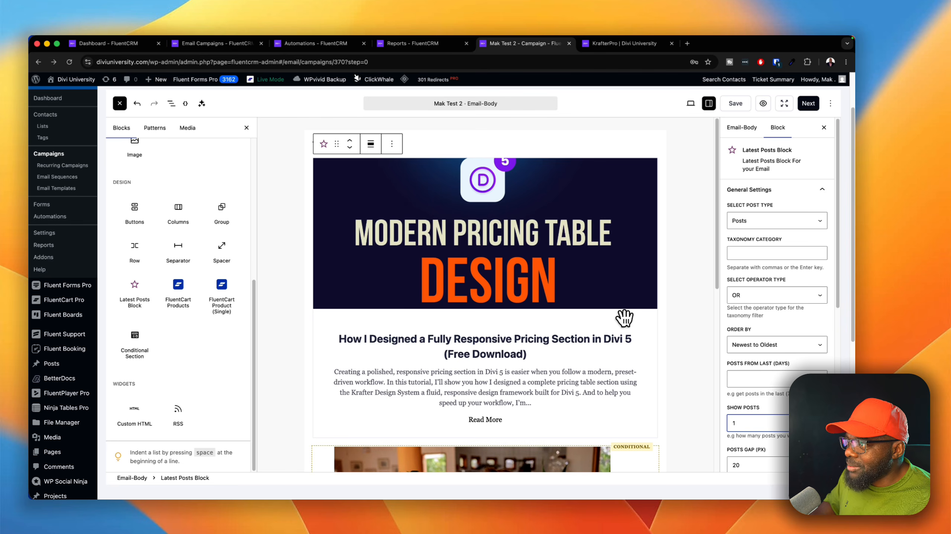
key("super+s")
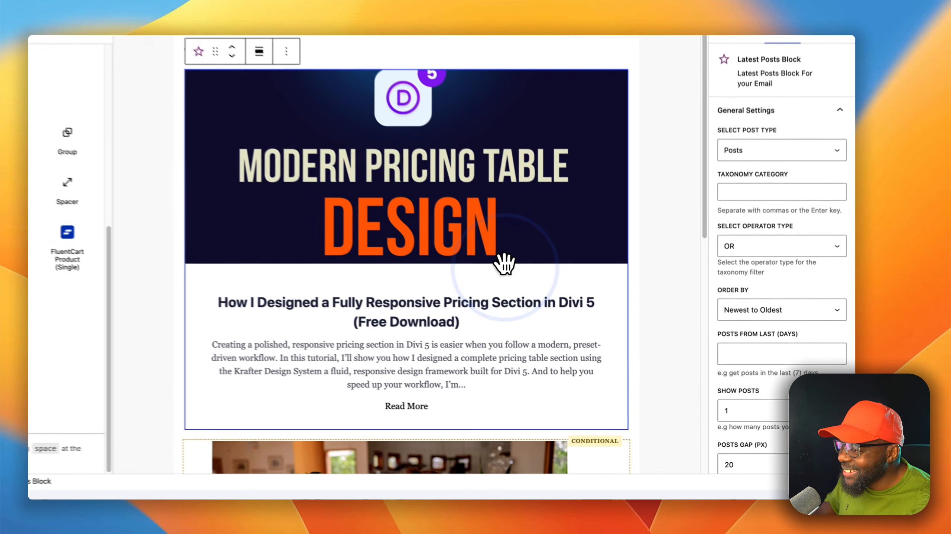
Insert a Conditional Section beneath the latest post, containing the text "This is a test condition"
mouse_move(141, 356)
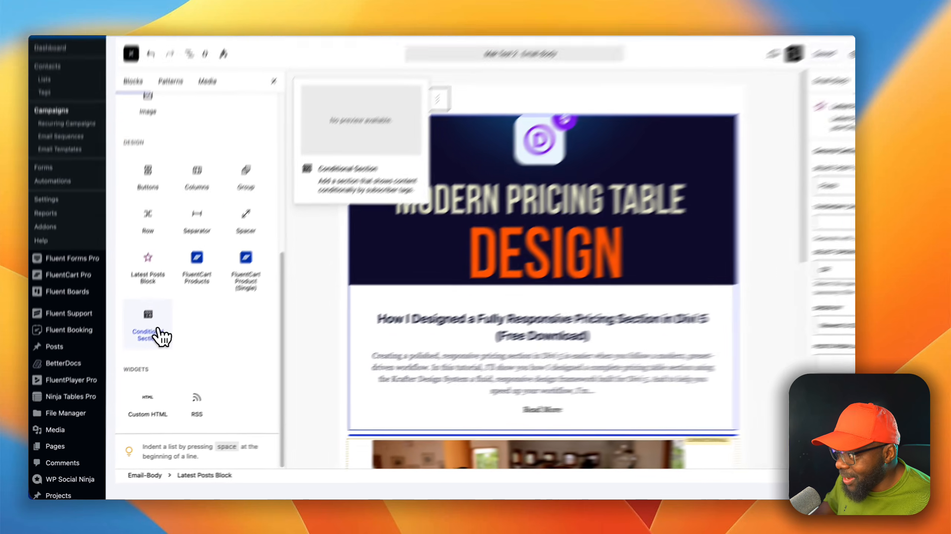
left_click(141, 355)
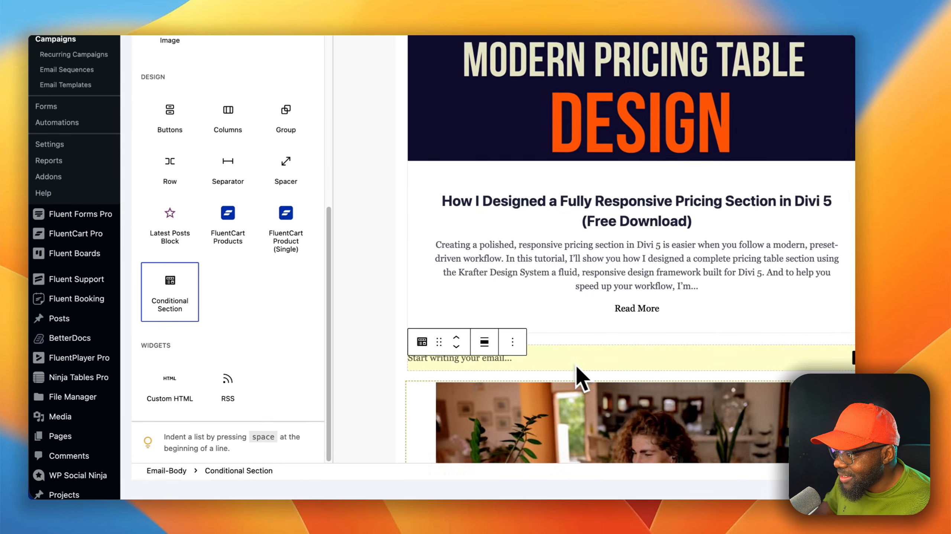
scroll(575, 364, "down", 3)
left_click(536, 269)
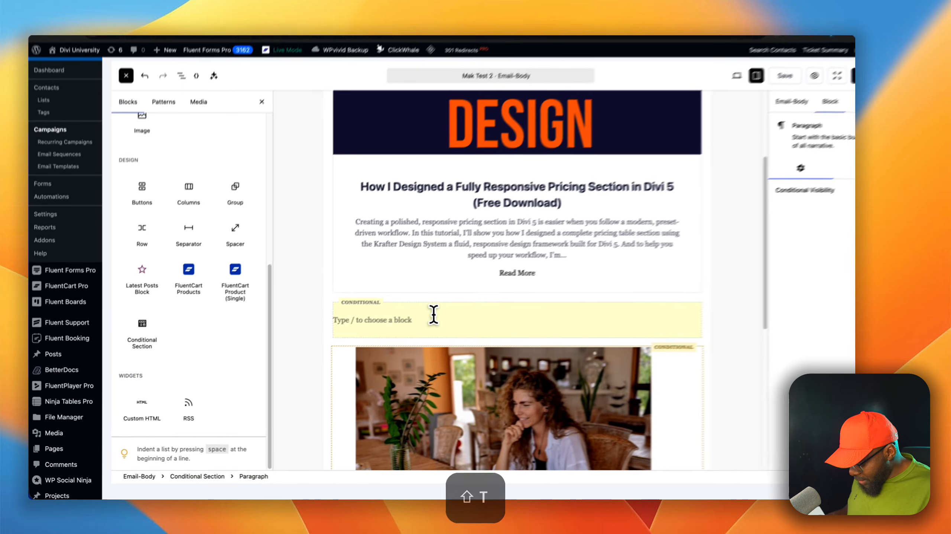
type("This is a")
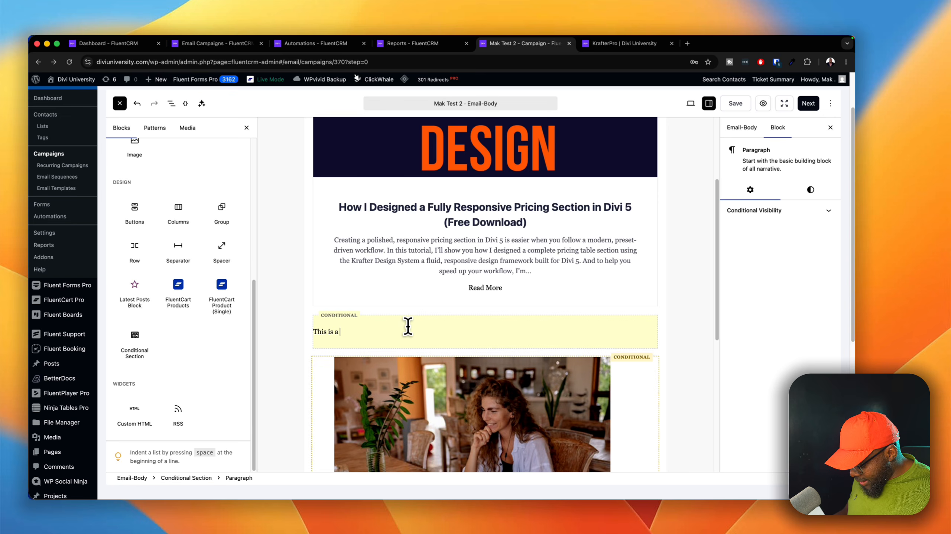
type(" test con")
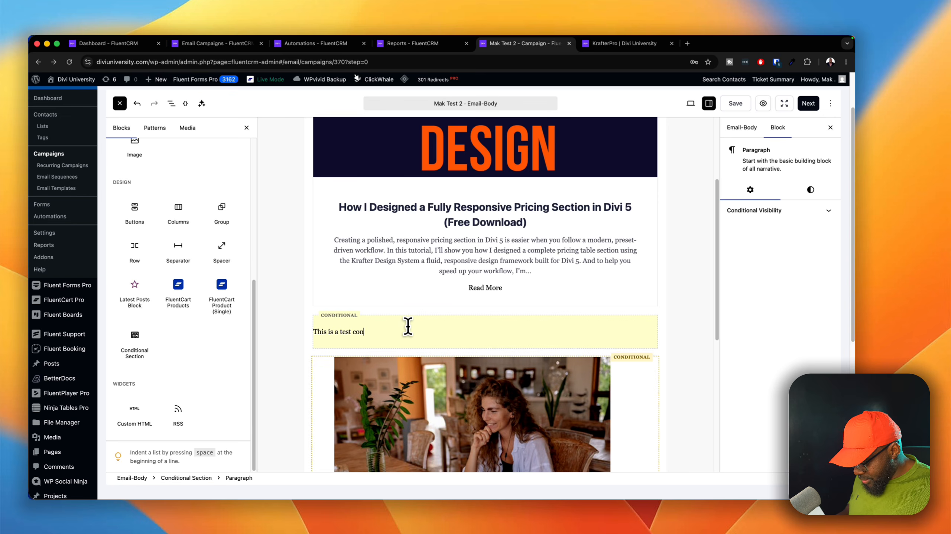
type("dition")
scroll(410, 333, "up", 3)
scroll(526, 394, "down", 2)
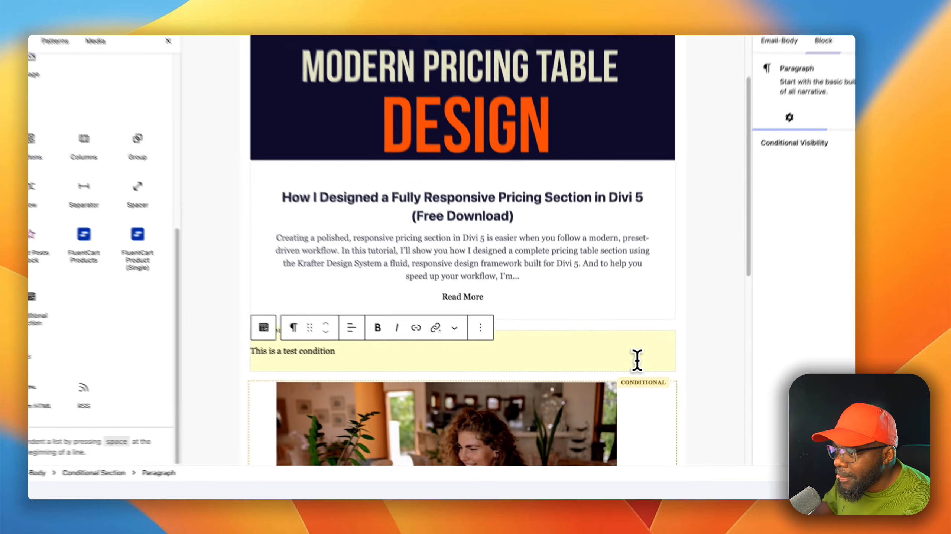
Set the Conditional Section to show if not in selected tags, with the tag Bought Divi 5 Mastery
left_click(264, 328)
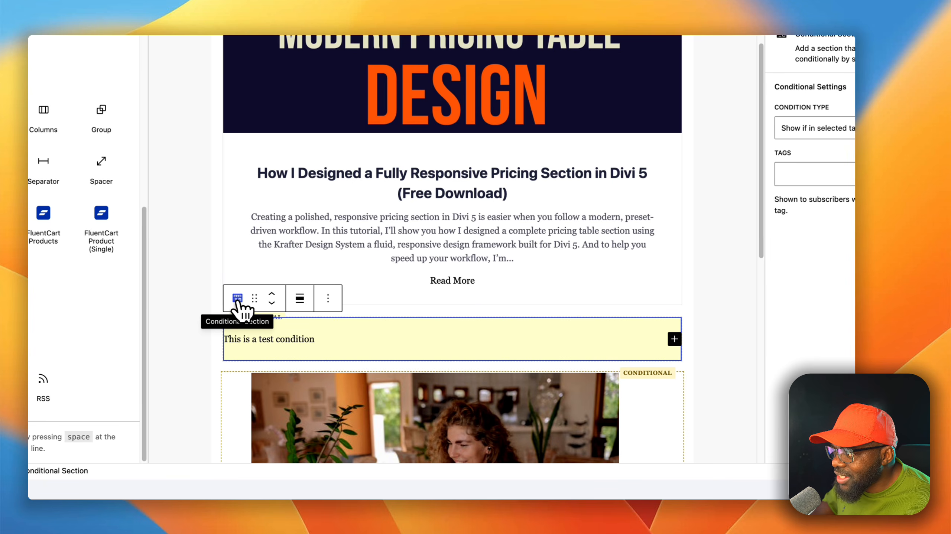
left_click(237, 298)
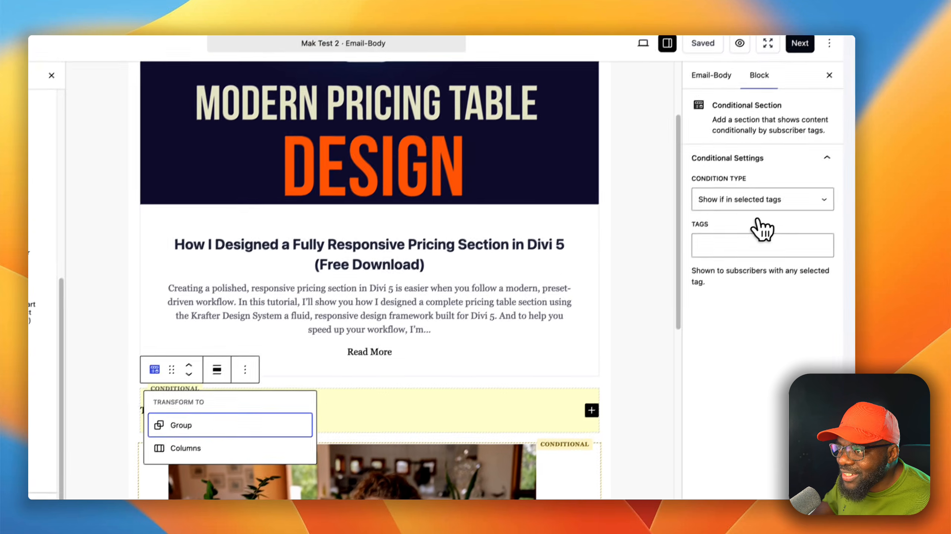
left_click(823, 128)
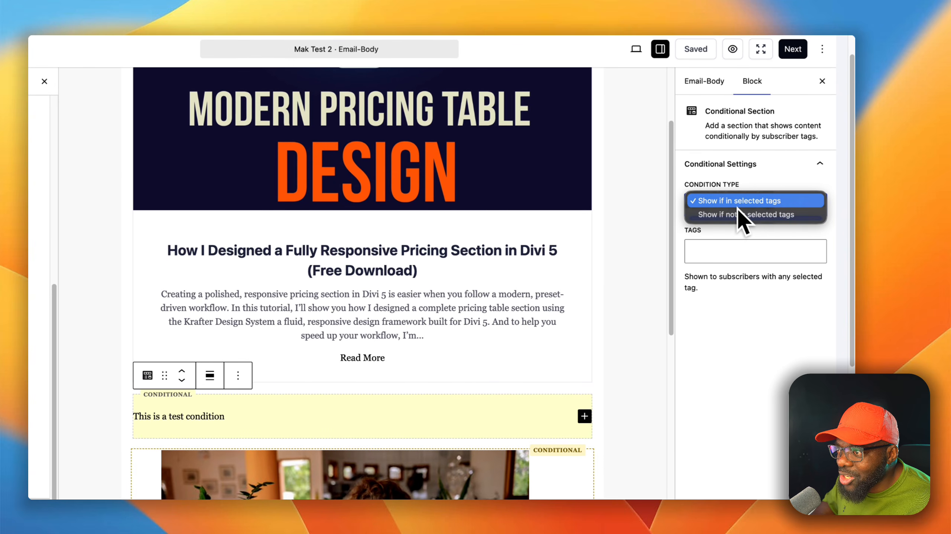
left_click(738, 214)
left_click(724, 247)
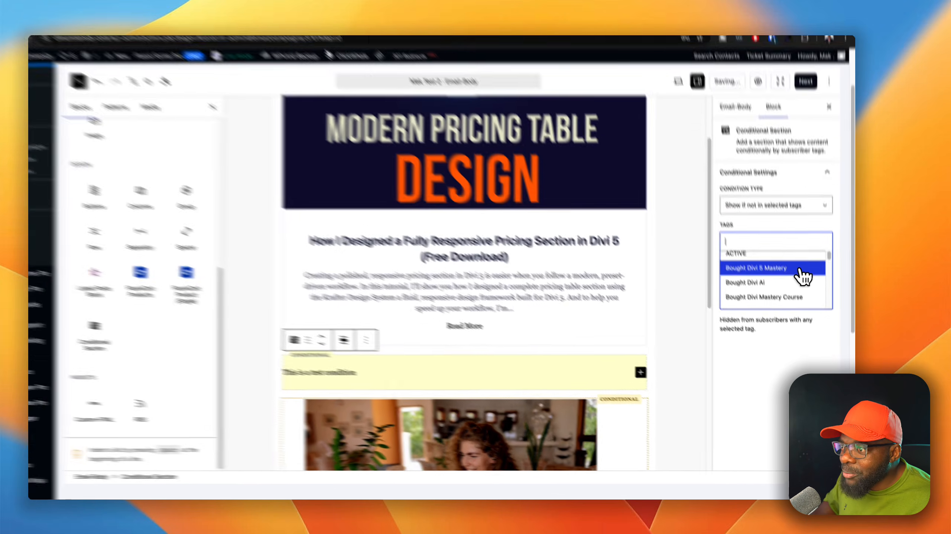
left_click(800, 271)
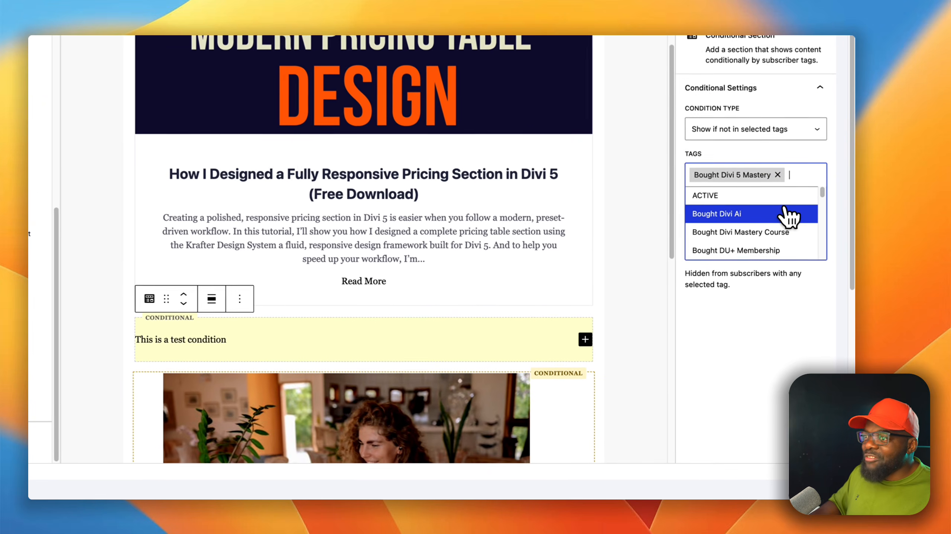
left_click(658, 383)
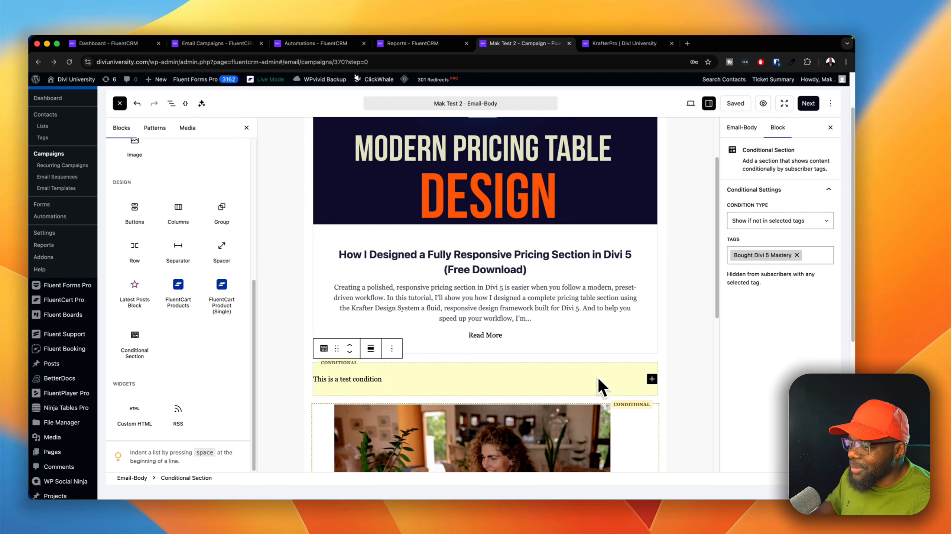
Review the email body from top to bottom, check its desktop email preview and close the preview
scroll(599, 385, "down", 5)
scroll(603, 380, "up", 8)
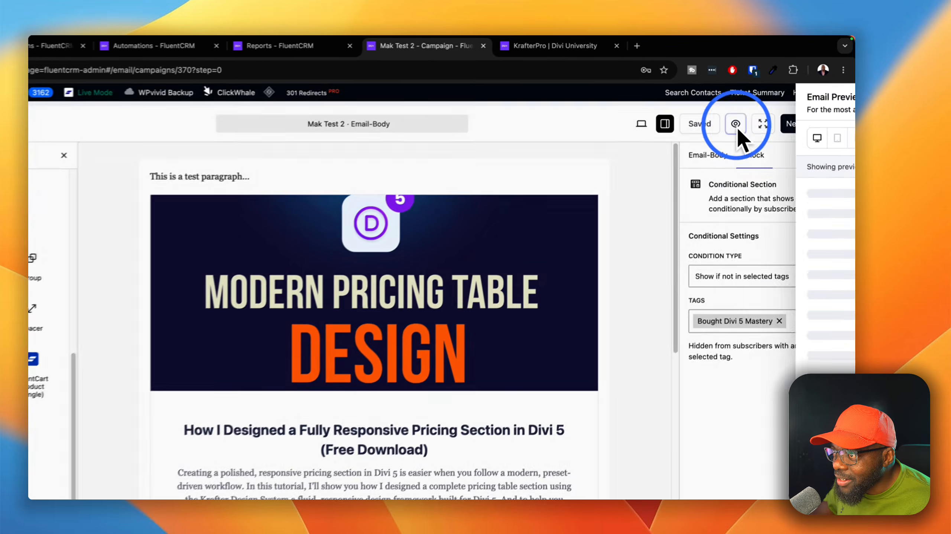
left_click(757, 109)
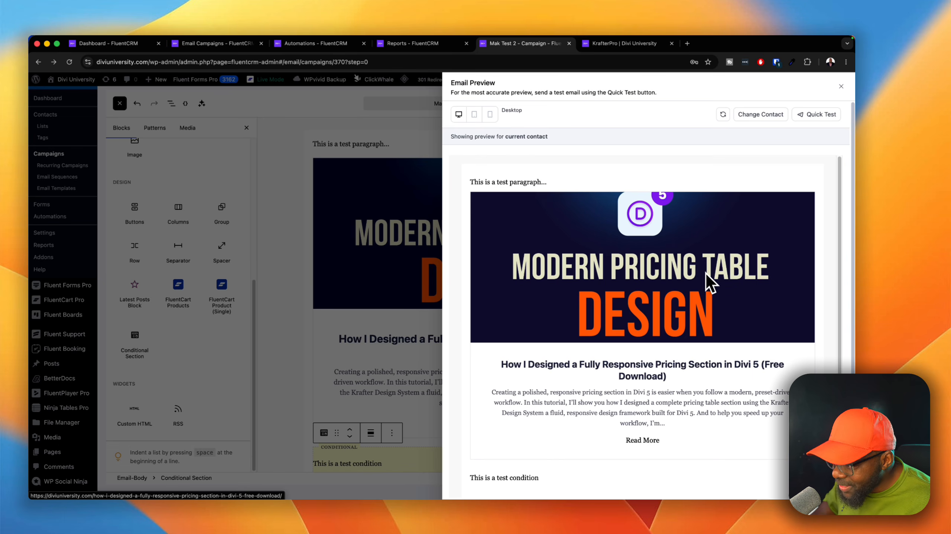
scroll(707, 297, "down", 1)
scroll(707, 300, "up", 1)
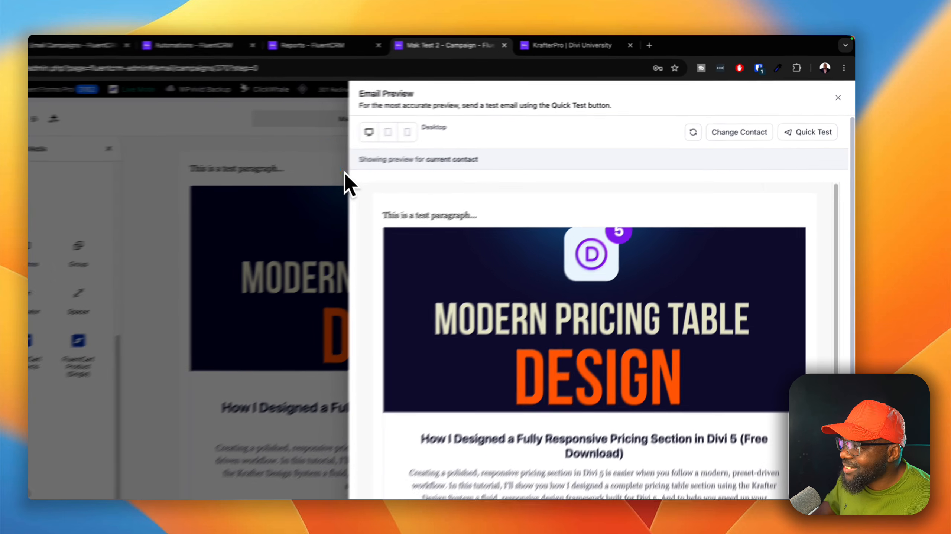
left_click(429, 140)
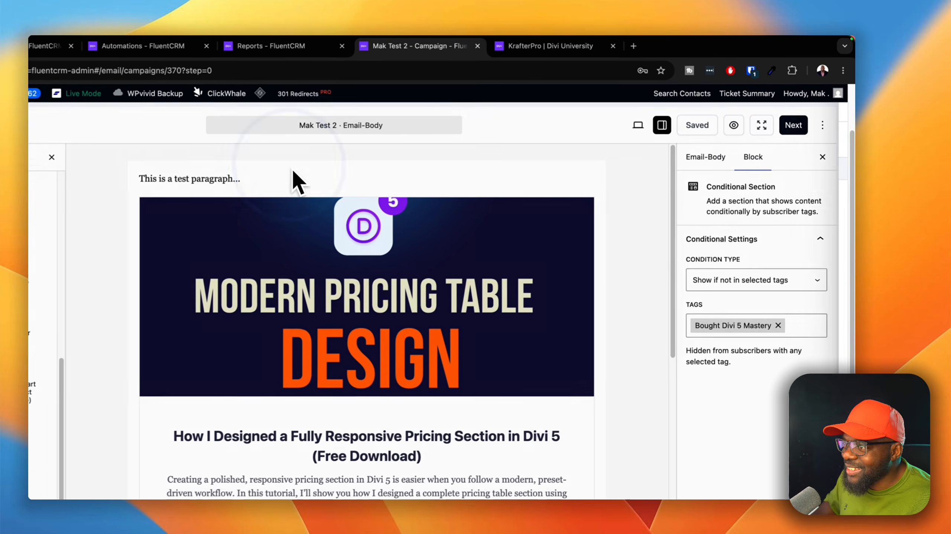
Try the editor's fullscreen mode and device view options, and hide the block settings sidebar
left_click(760, 126)
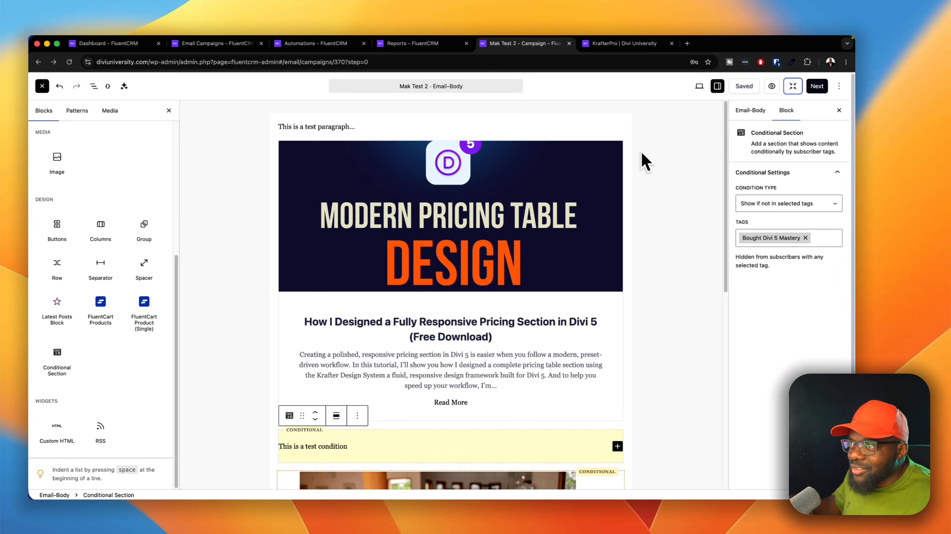
left_click(792, 86)
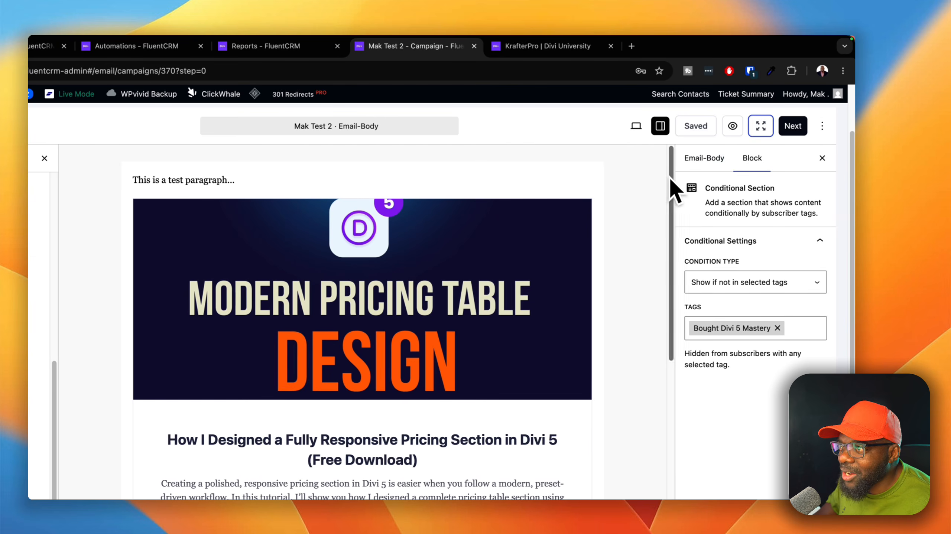
left_click(636, 127)
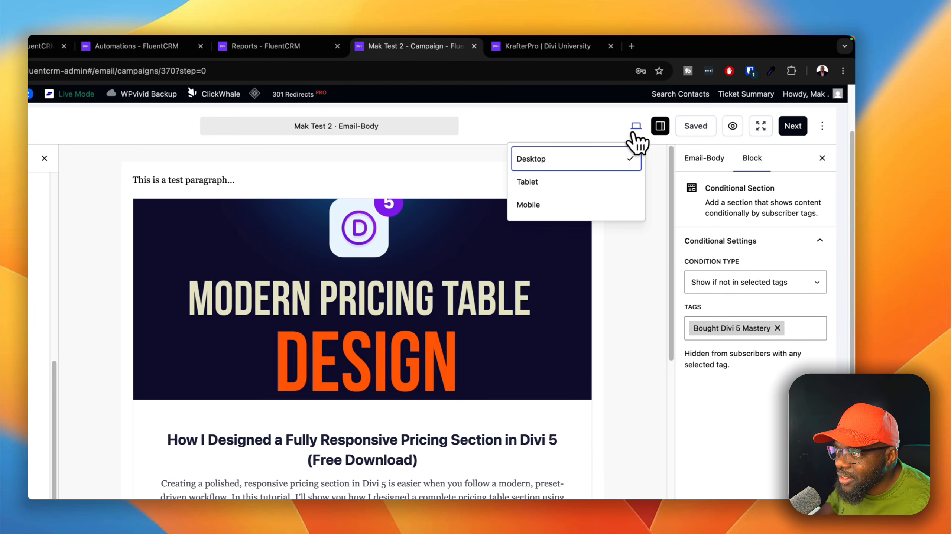
left_click(661, 128)
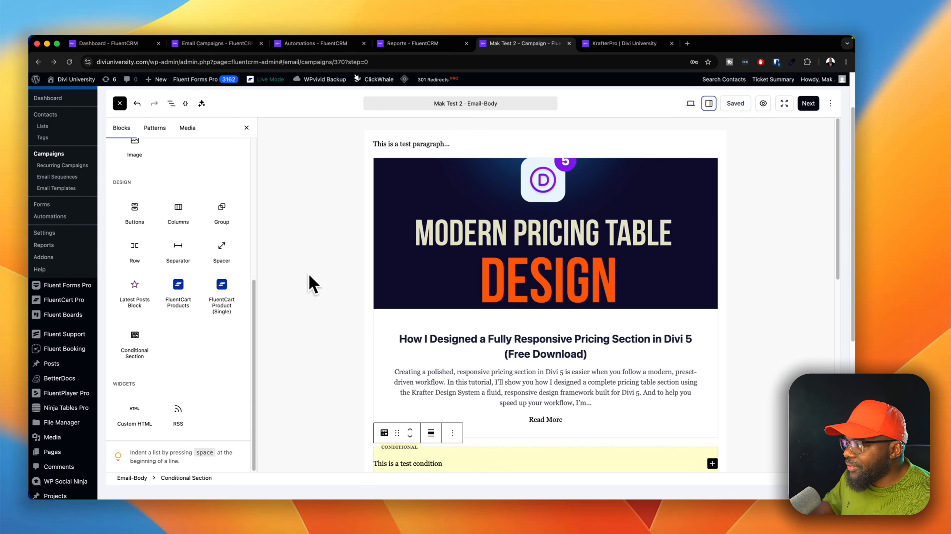
Open the sent email activities from the FluentCRM dashboard, and switch to the email campaigns list
scroll(308, 273, "up", 2)
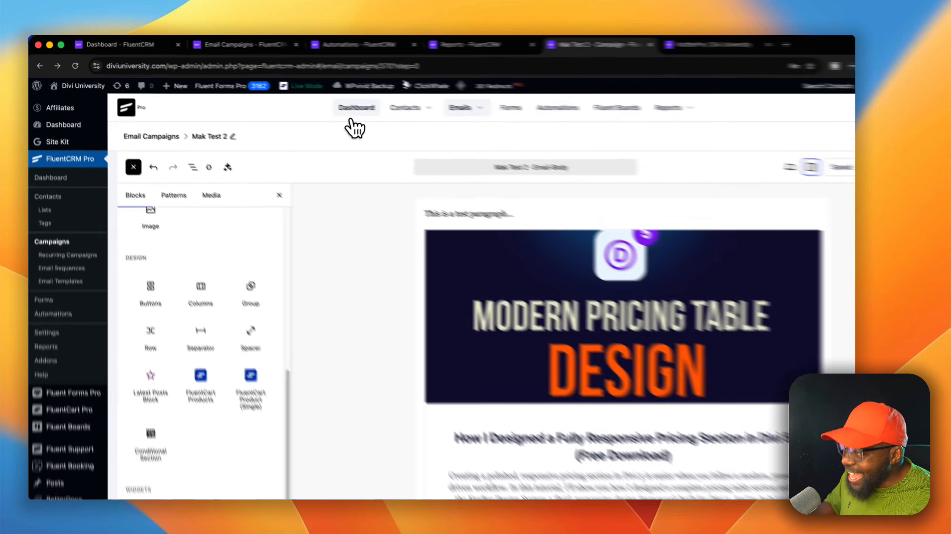
left_click(314, 99)
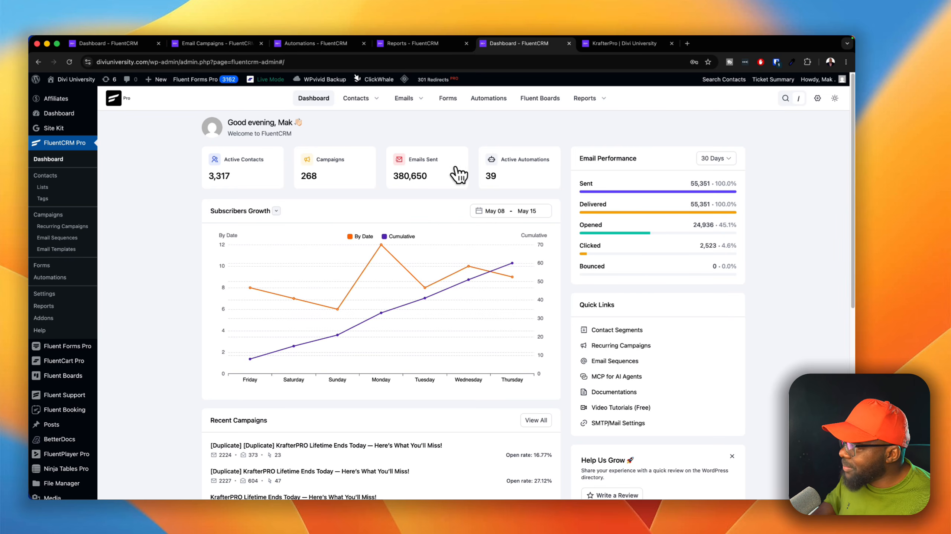
left_click(436, 168)
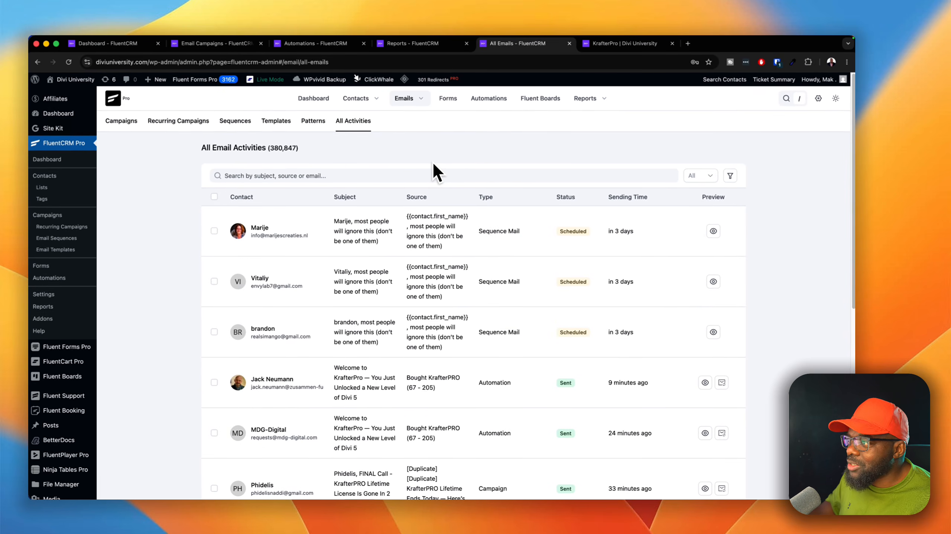
left_click(125, 122)
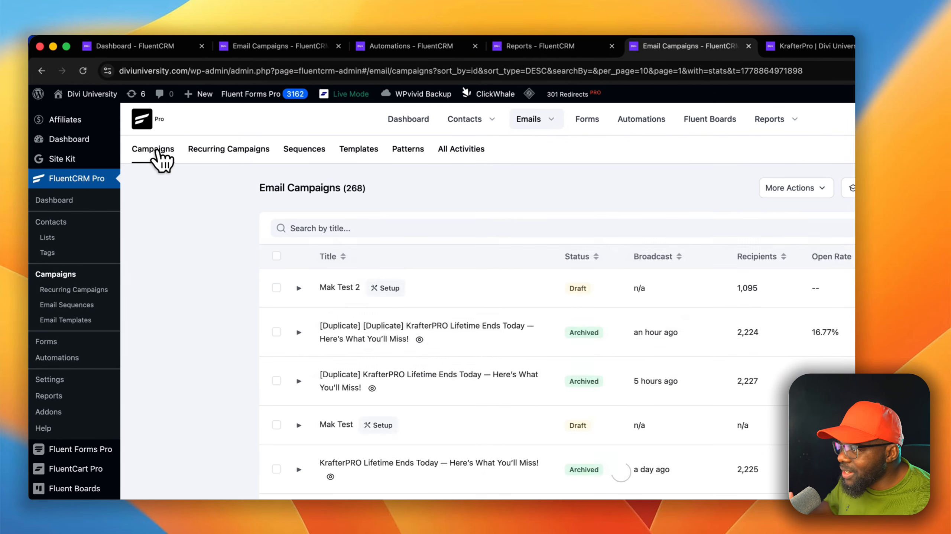
View the automation funnels through the dashboard's Active Automations card, and return to the dashboard
mouse_move(410, 106)
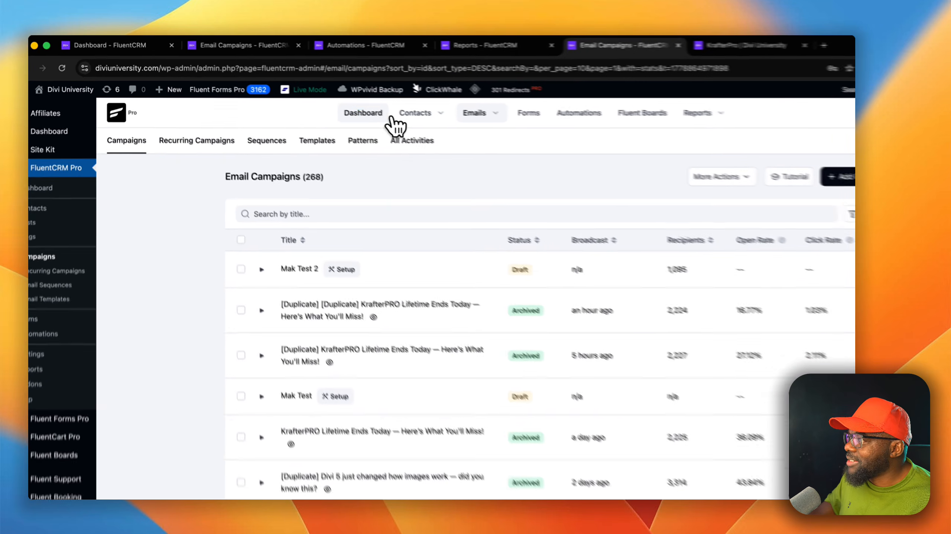
left_click(313, 98)
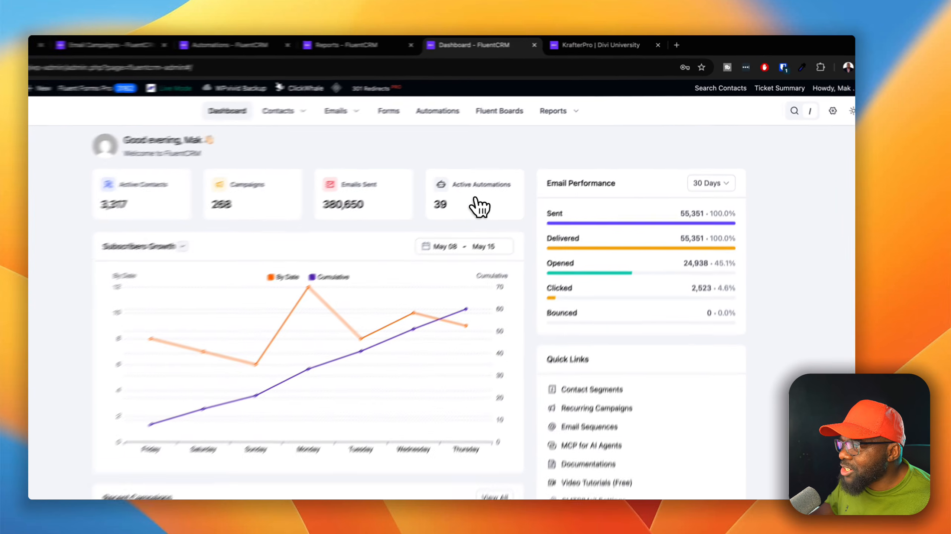
left_click(505, 177)
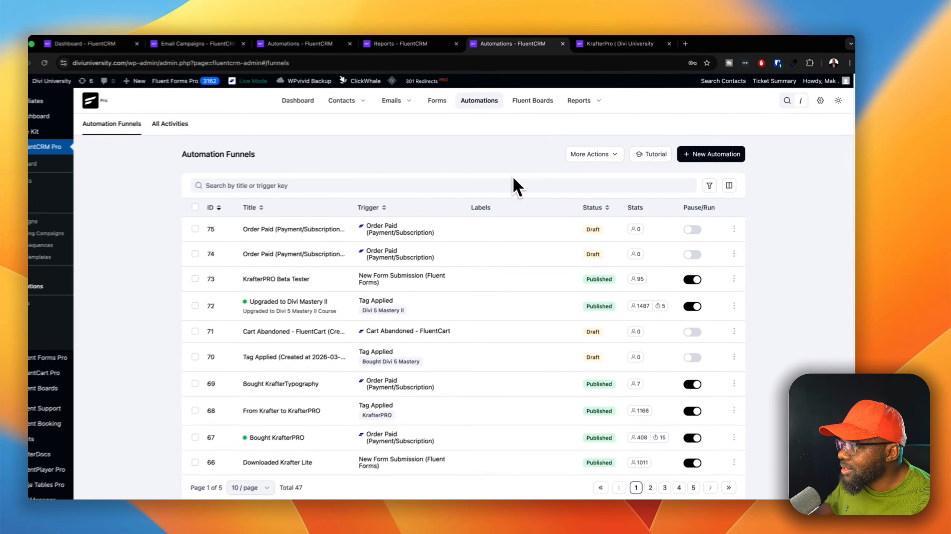
left_click(313, 98)
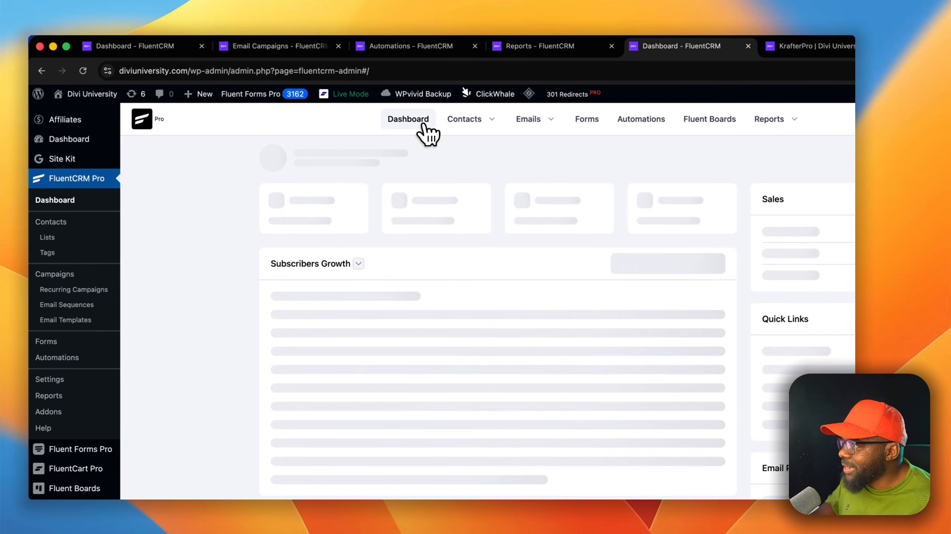